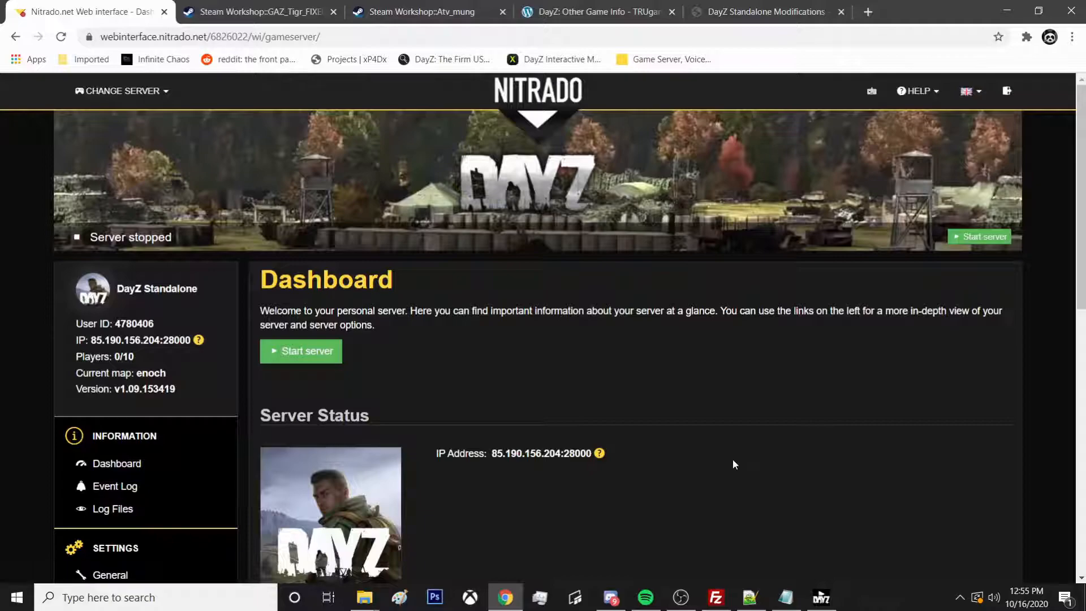
# Check the mod checklist in Notepad, and subscribe to the Atv_mung mod on its Steam Workshop page
pyautogui.click(786, 597)
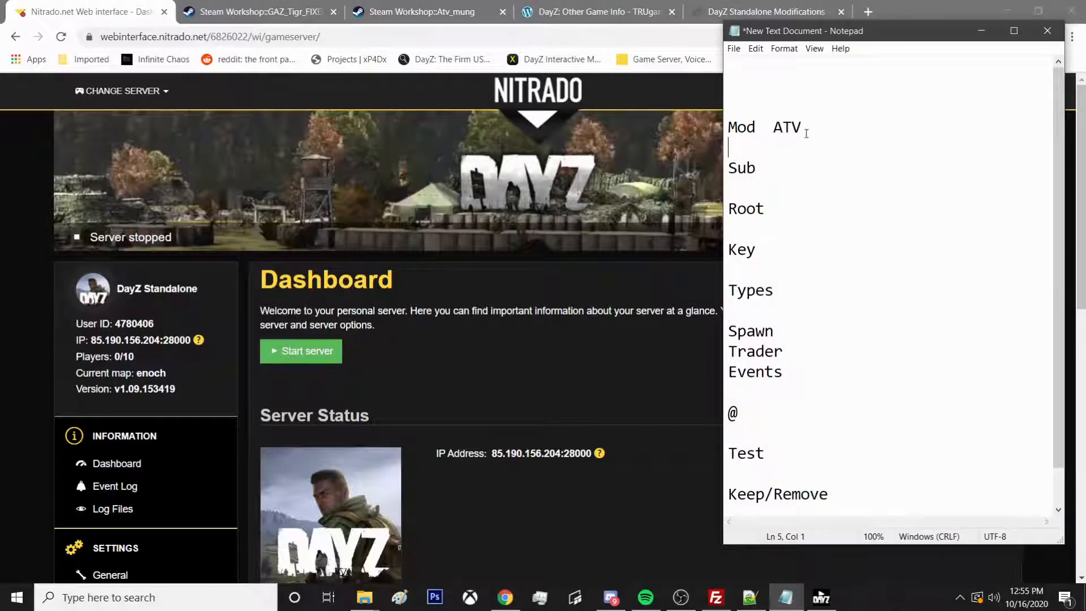
pyautogui.click(424, 13)
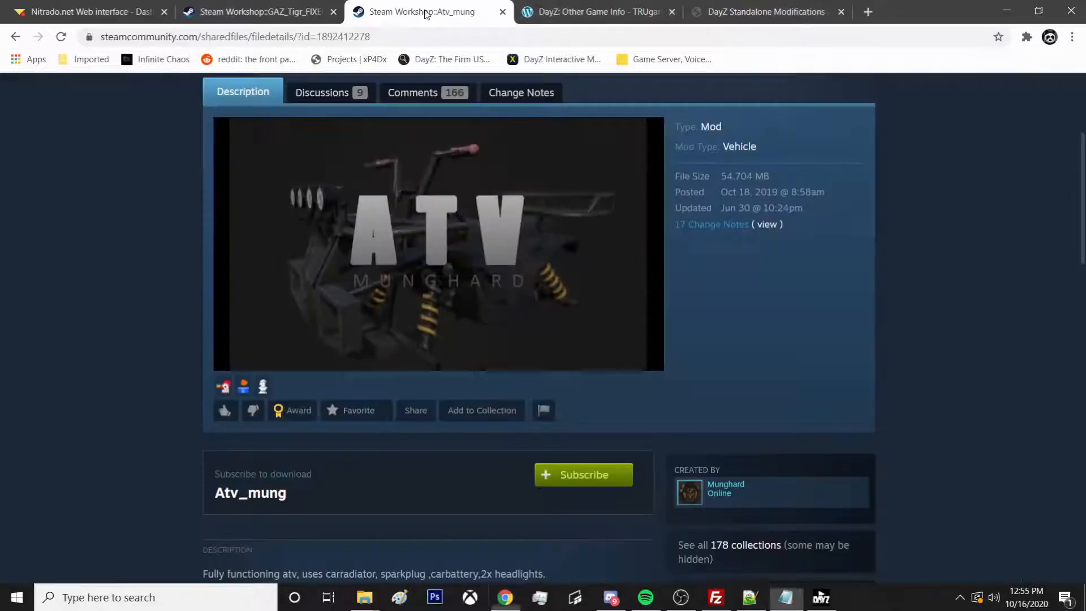
pyautogui.click(587, 481)
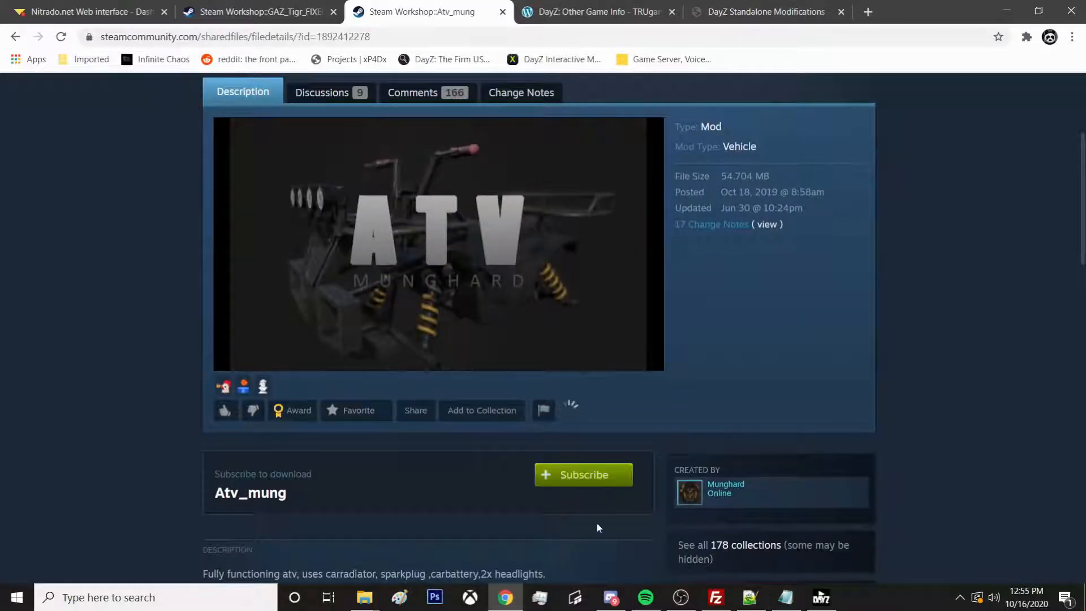
# Switch to the Notepad checklist and mark the Sub entry with an X
pyautogui.click(785, 606)
pyautogui.write('X')
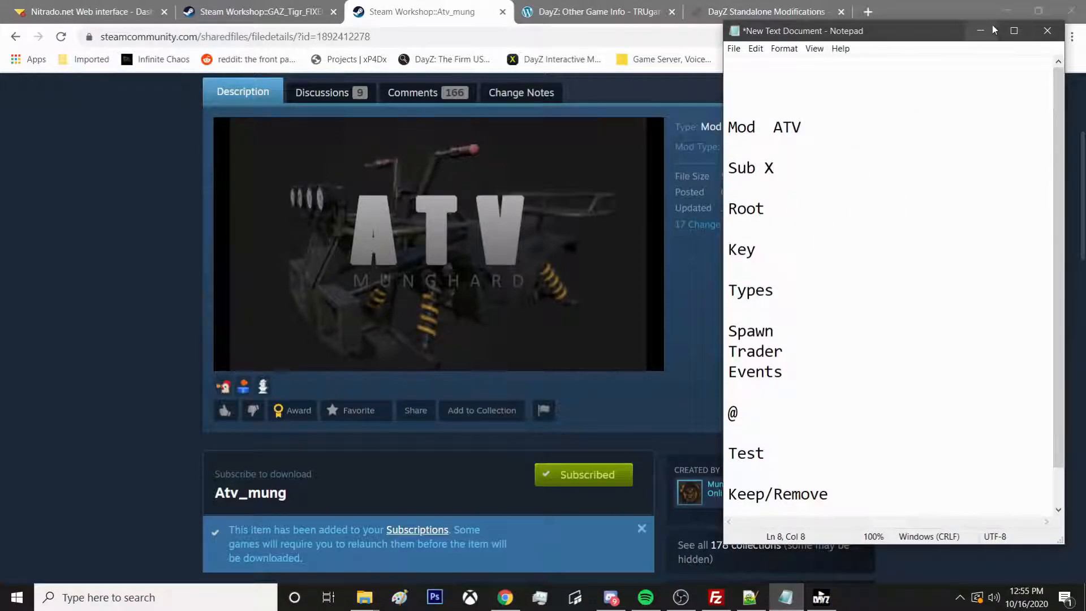
pyautogui.click(993, 26)
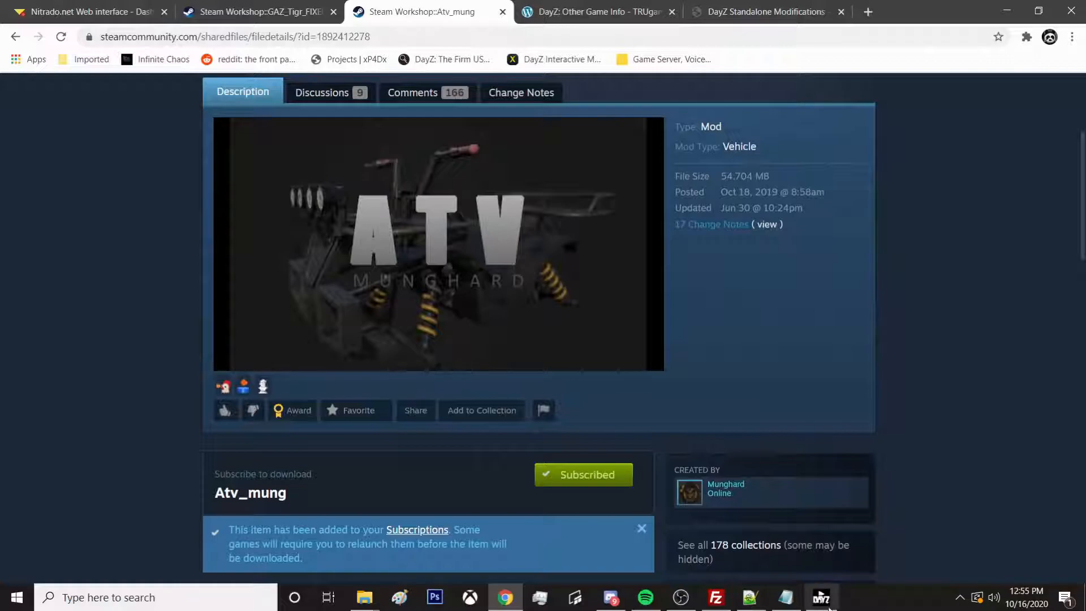
pyautogui.click(786, 598)
pyautogui.click(786, 599)
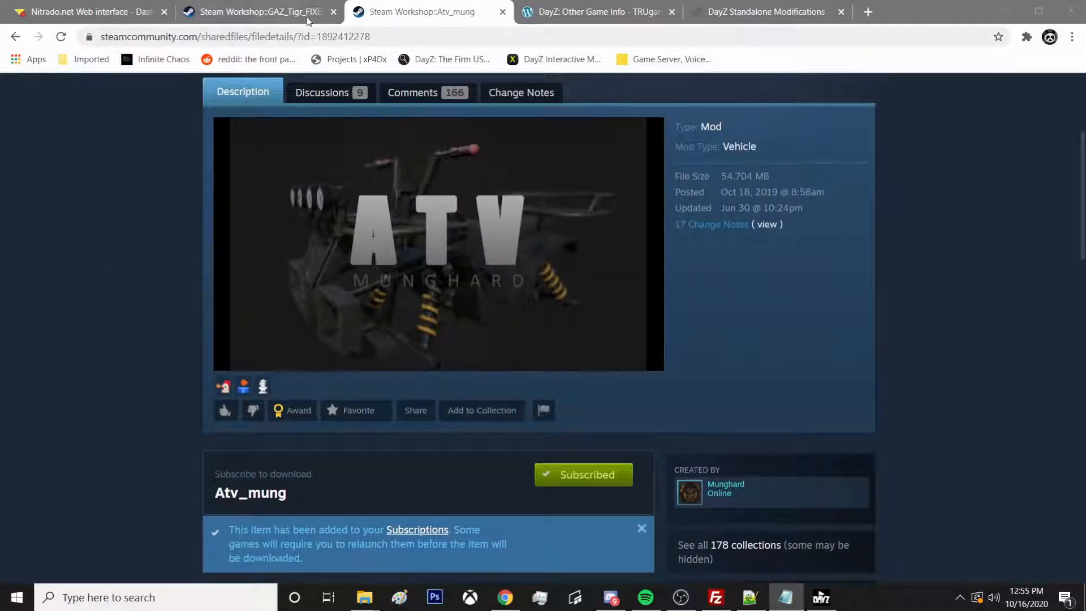
pyautogui.click(719, 603)
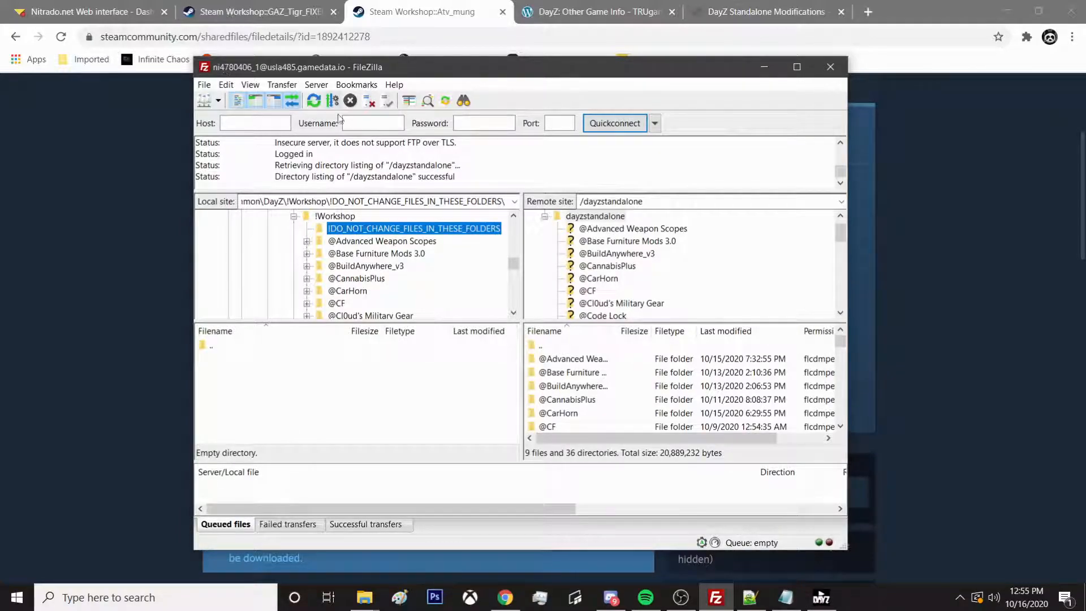
pyautogui.click(314, 102)
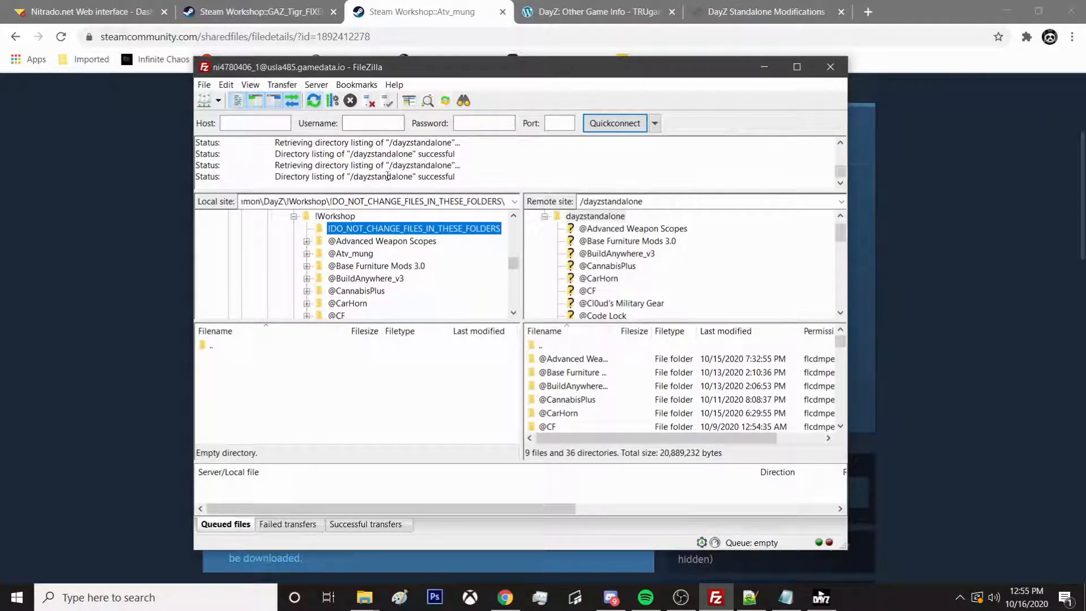
pyautogui.click(356, 255)
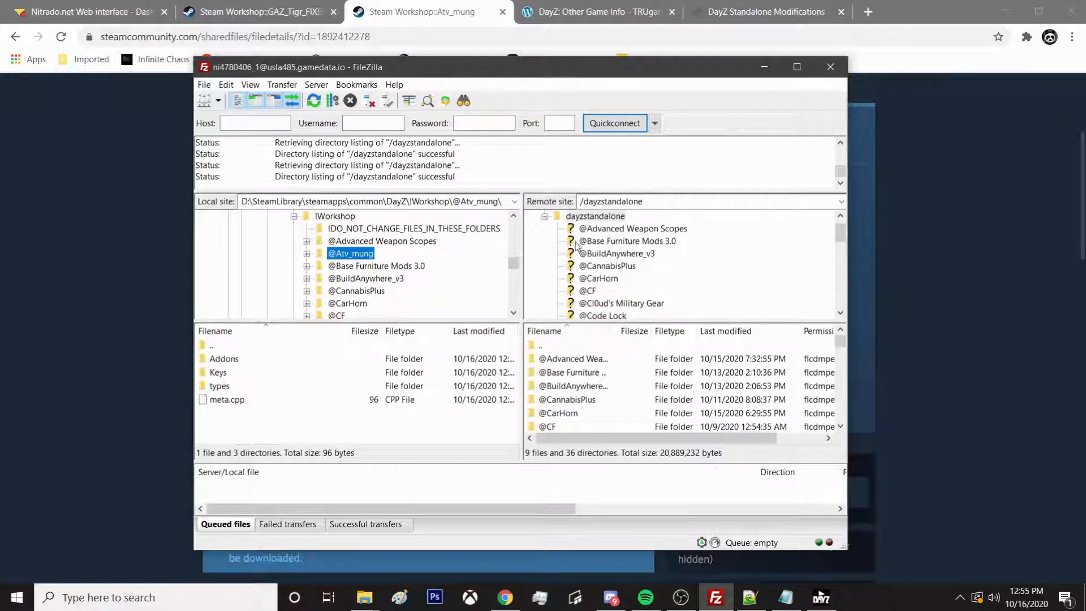
pyautogui.click(595, 218)
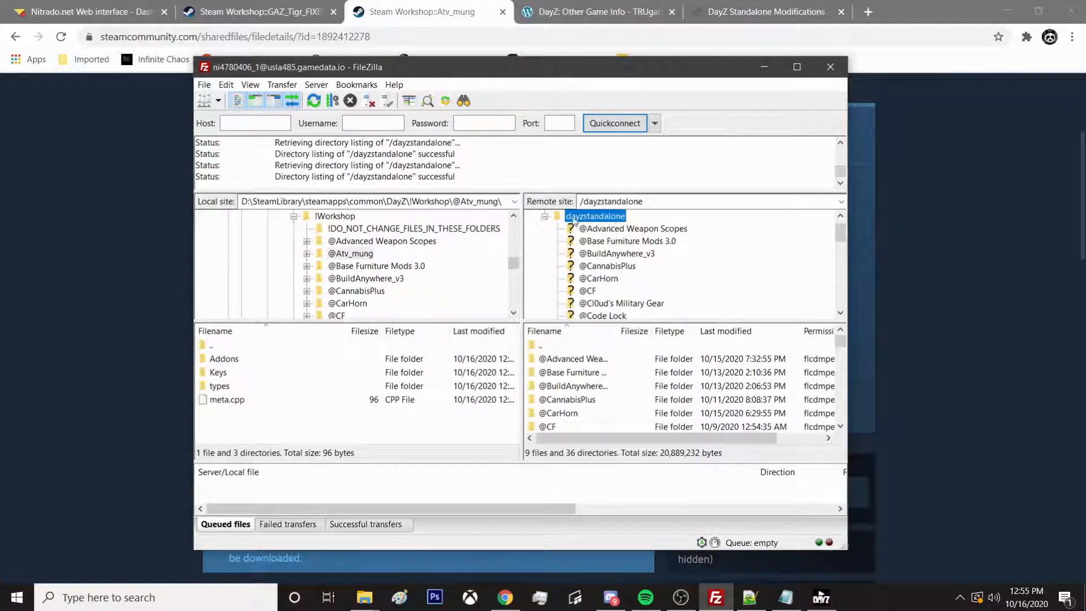
pyautogui.scroll(1, 599, 266)
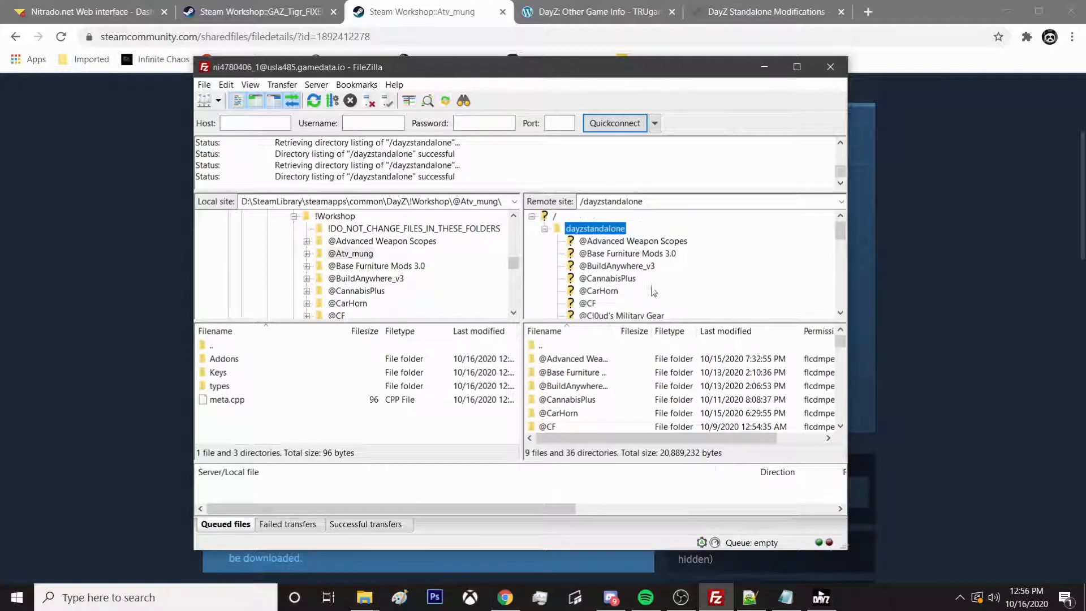
pyautogui.click(355, 256)
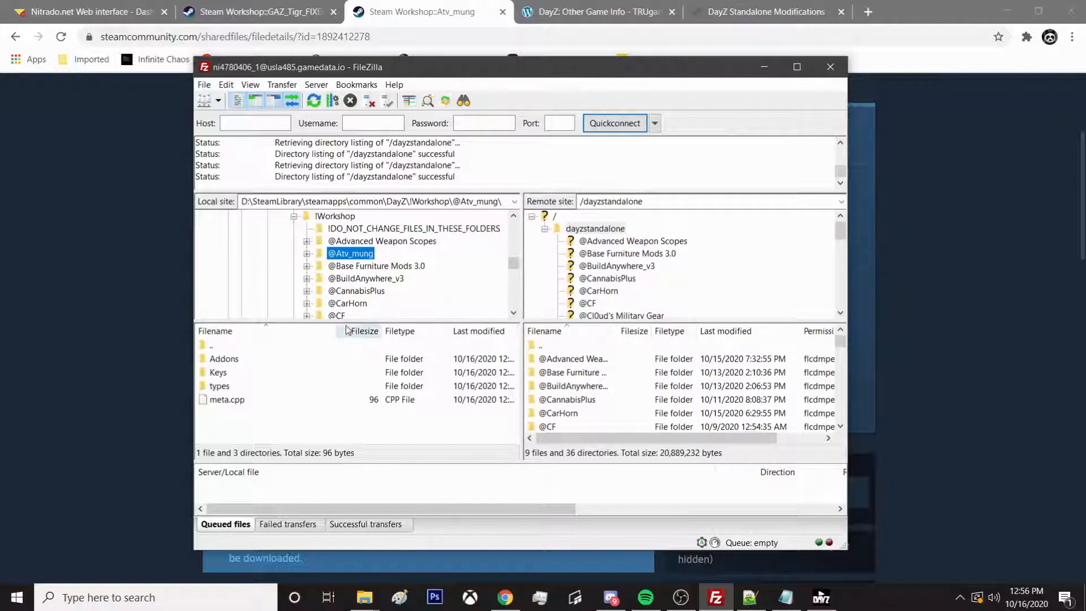
pyautogui.rightClick(353, 257)
pyautogui.click(386, 262)
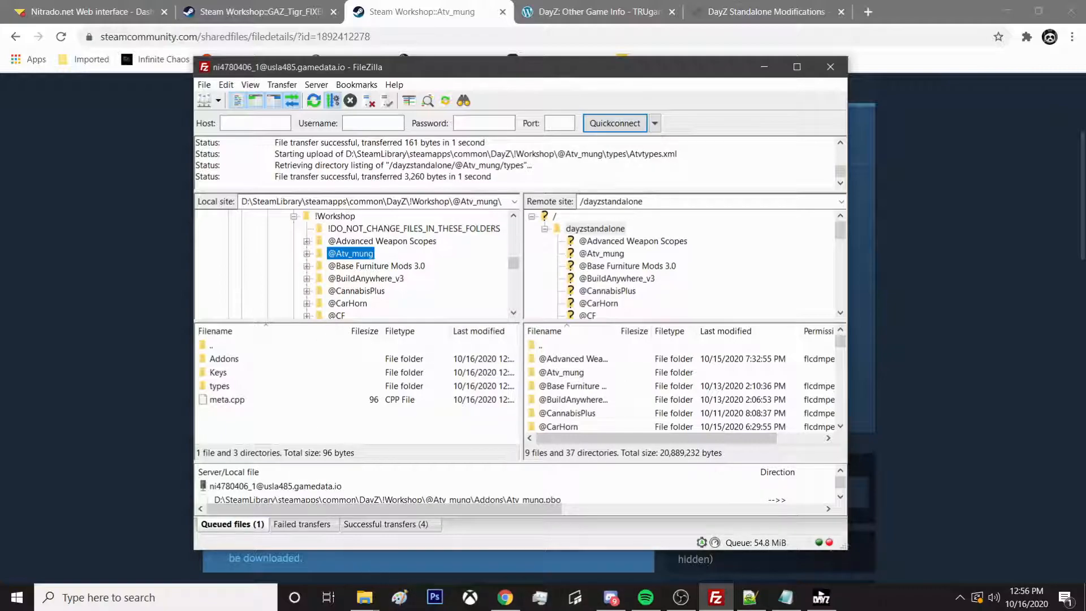
# Mark the Root entry with an X in the Notepad checklist
pyautogui.click(786, 597)
pyautogui.moveTo(712, 124); pyautogui.dragTo(709, 121)
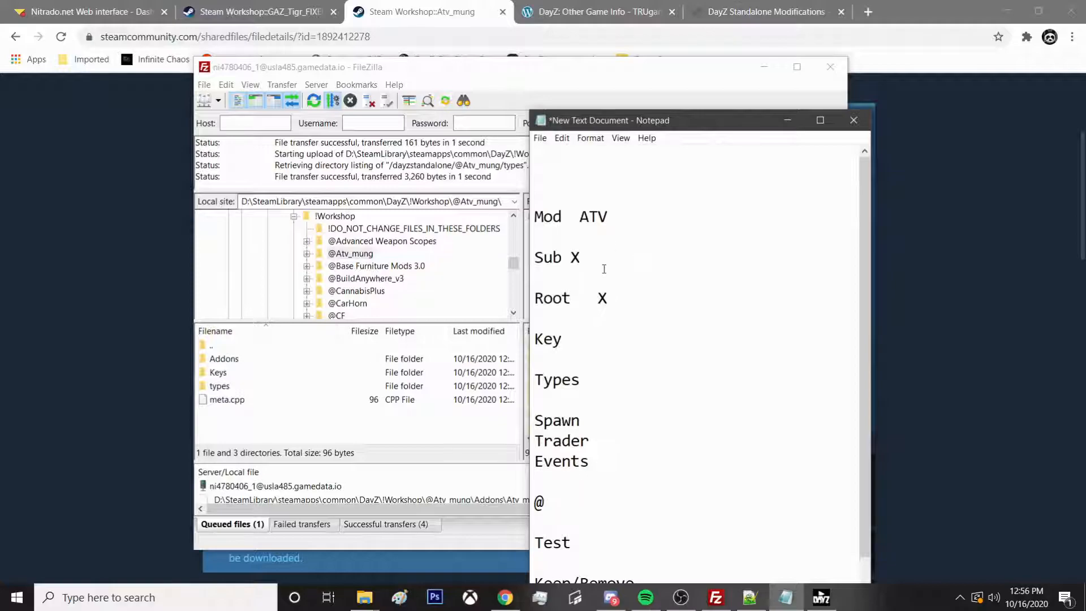
pyautogui.click(787, 120)
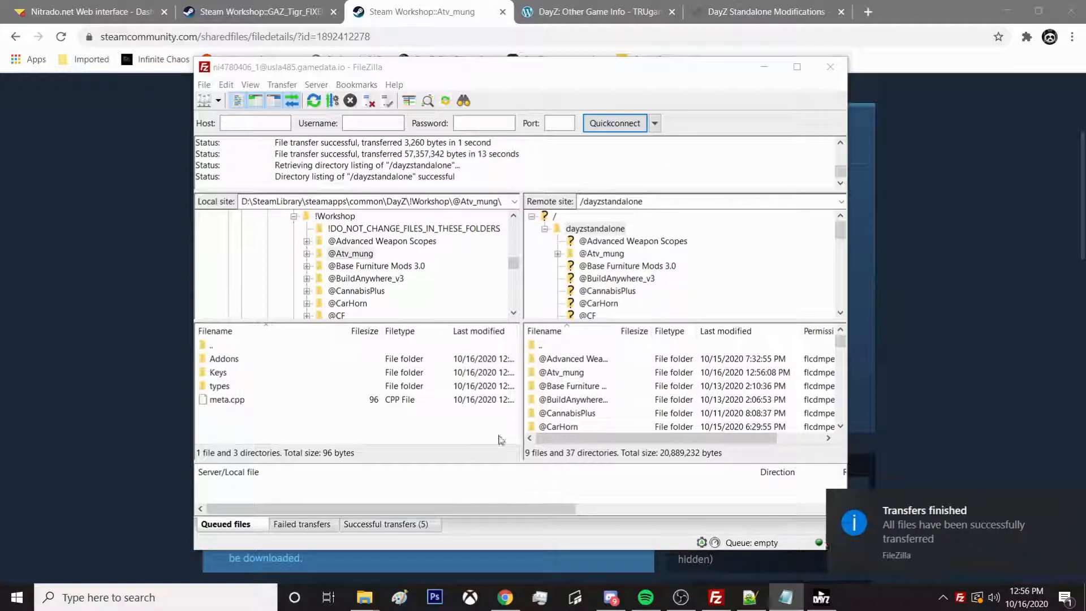
pyautogui.click(306, 255)
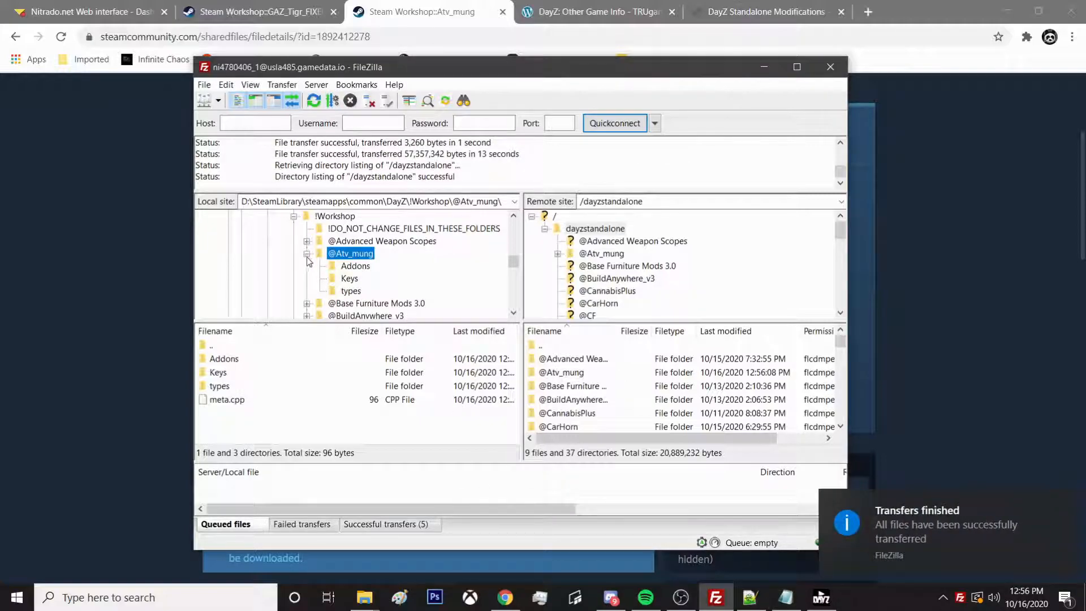
pyautogui.click(350, 279)
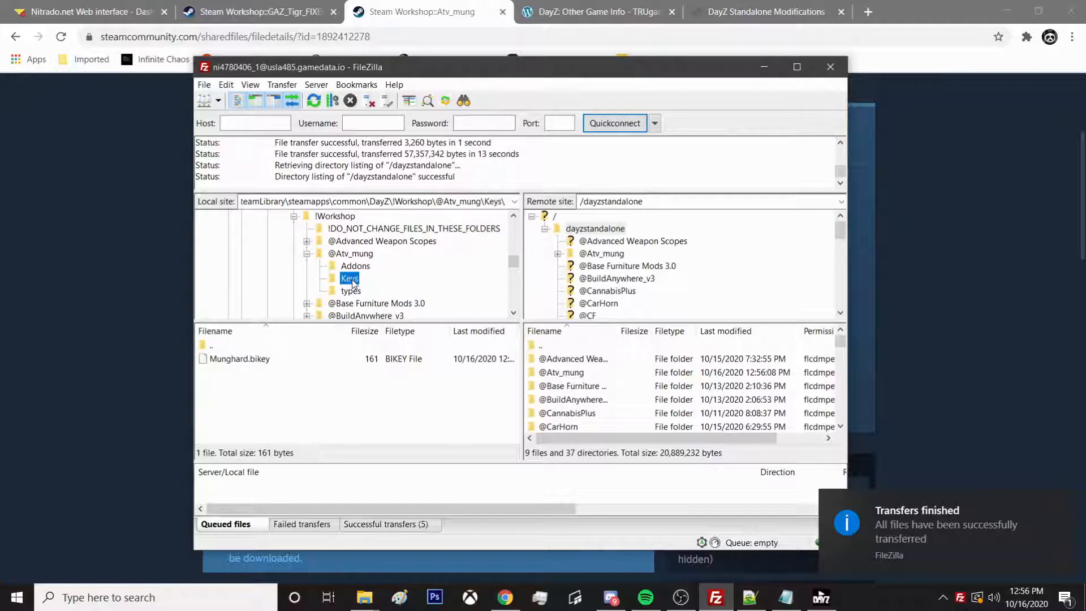
pyautogui.click(252, 361)
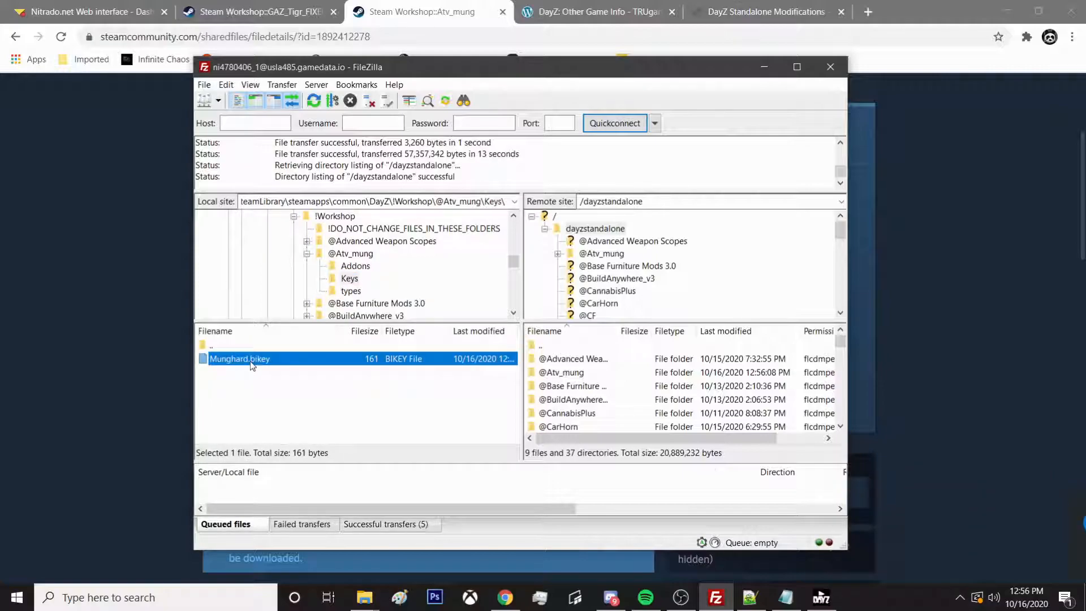
pyautogui.scroll(-1, 630, 243)
pyautogui.scroll(-2, 630, 243)
pyautogui.scroll(3, 609, 285)
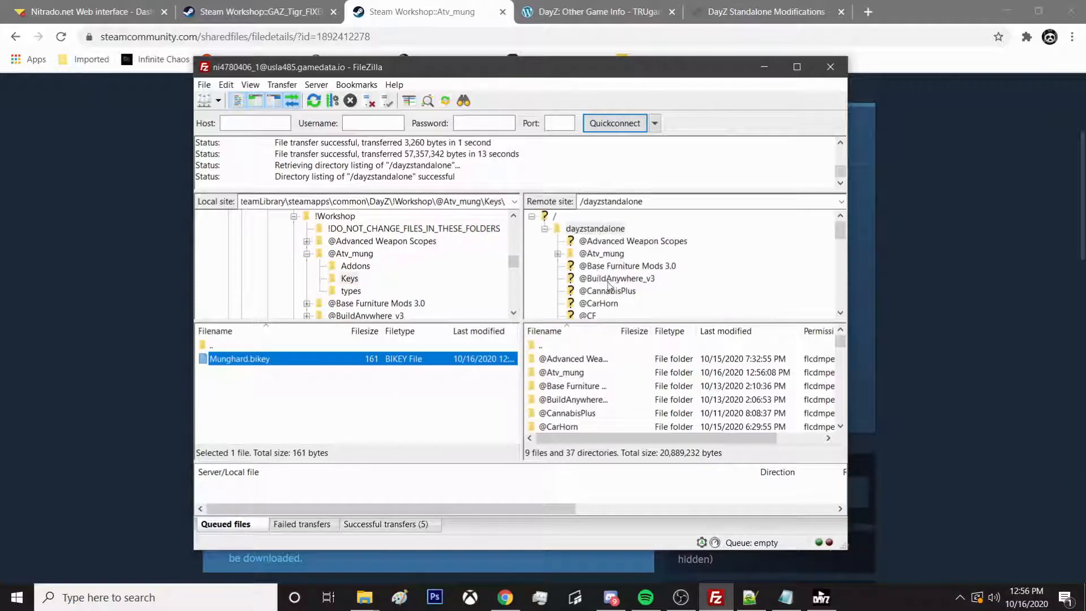
pyautogui.click(598, 231)
pyautogui.scroll(-10, 617, 286)
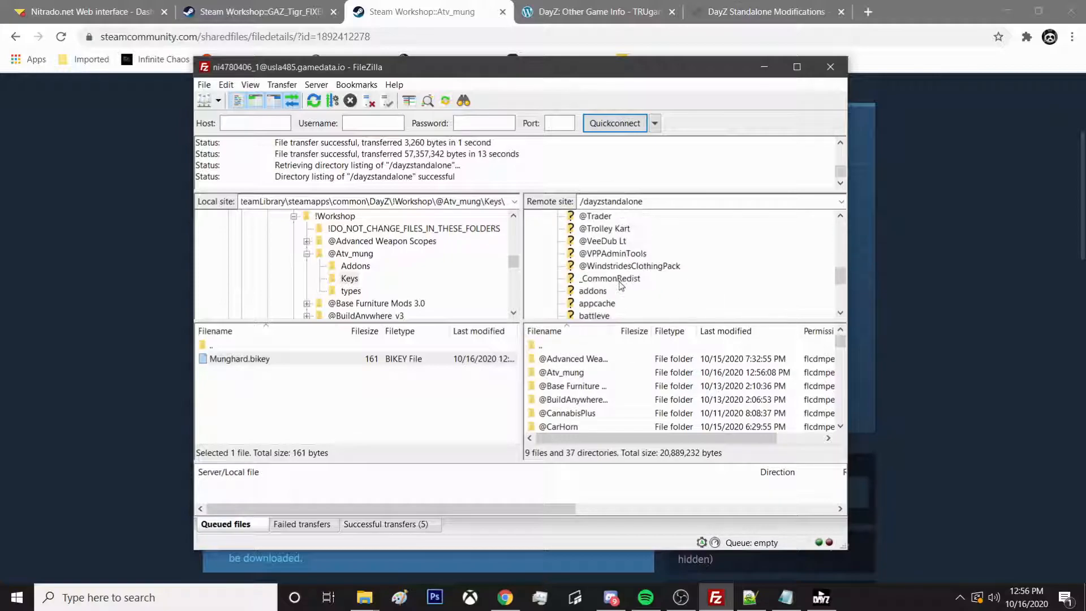
pyautogui.scroll(-1, 611, 289)
pyautogui.click(587, 280)
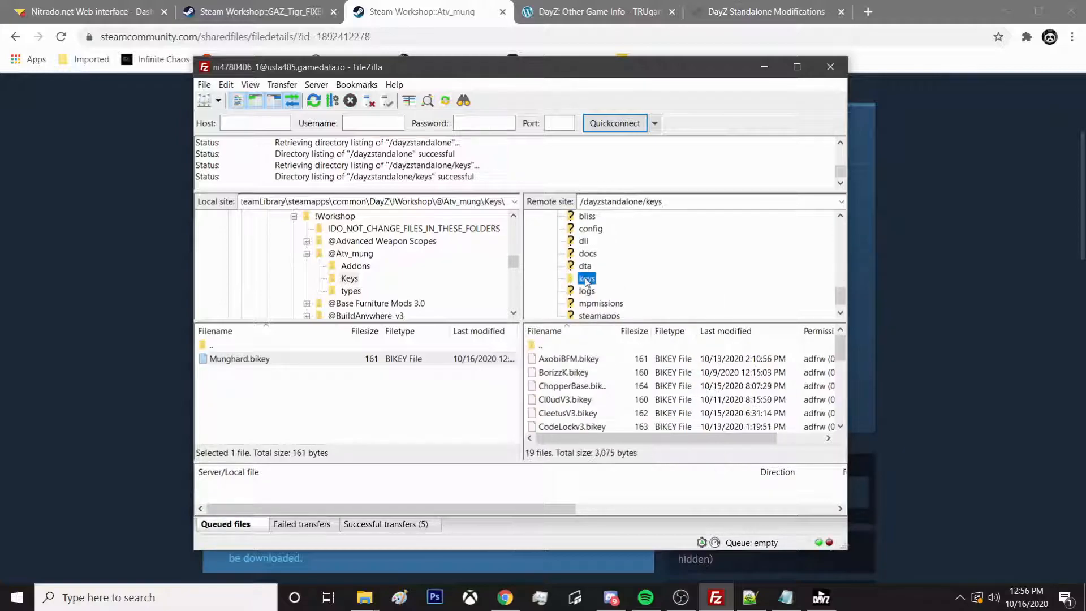
pyautogui.click(268, 360)
pyautogui.rightClick(268, 361)
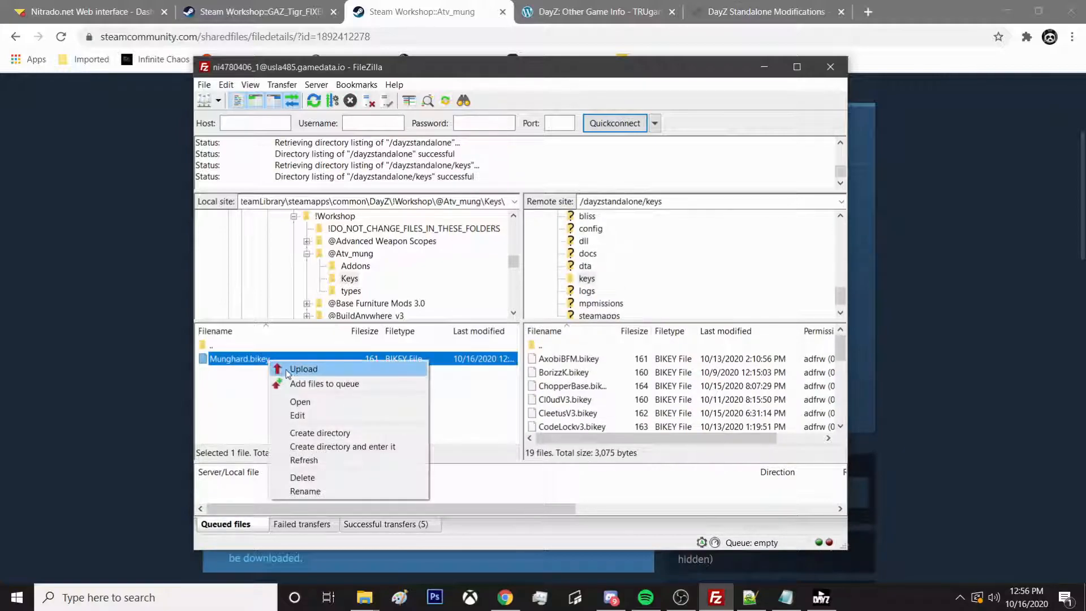
pyautogui.click(300, 369)
pyautogui.scroll(10, 602, 290)
pyautogui.click(614, 230)
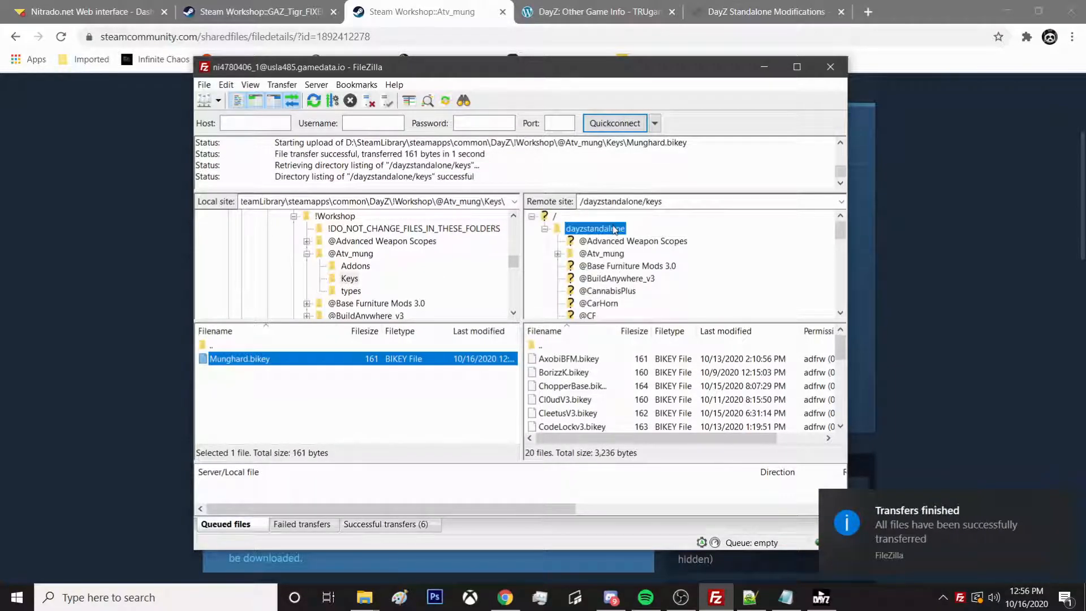
pyautogui.scroll(3, 333, 261)
pyautogui.scroll(-3, 334, 260)
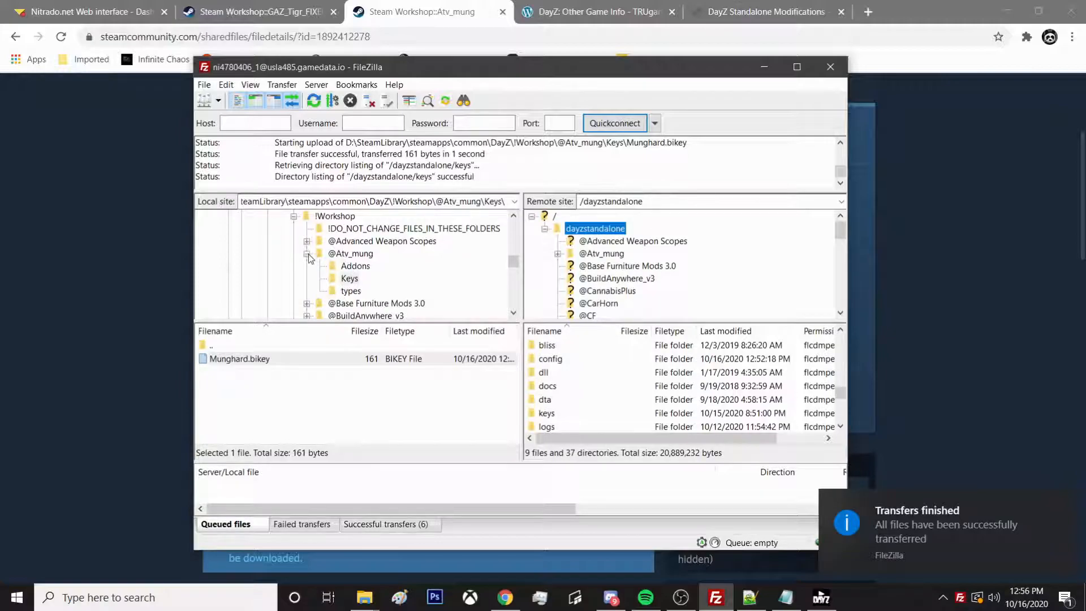
pyautogui.click(308, 255)
pyautogui.click(413, 229)
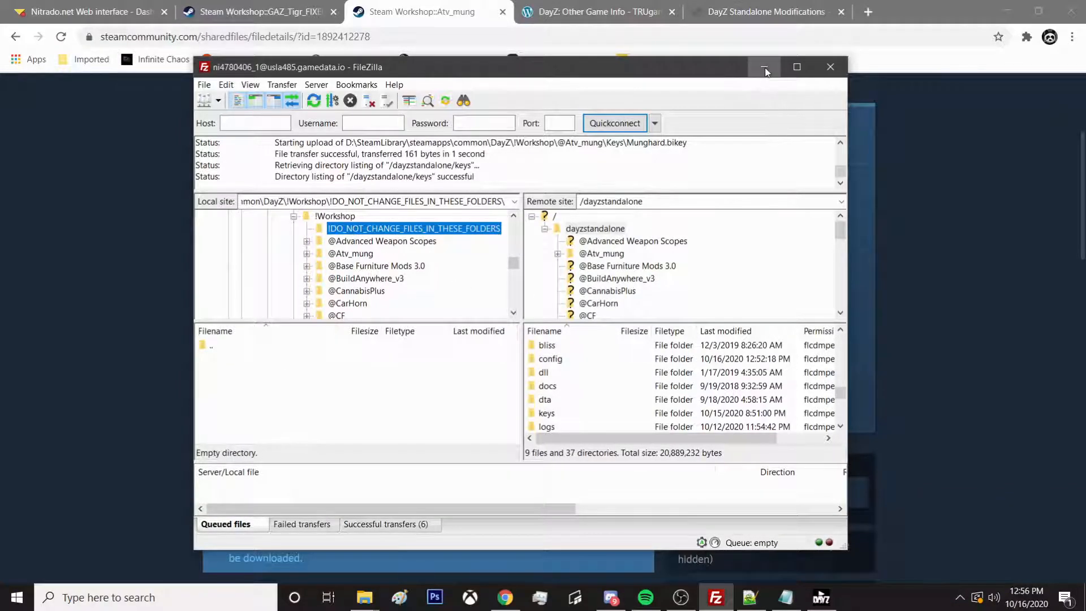
# Put FileZilla away and mark the Key entry with an X in the Notepad checklist
pyautogui.click(765, 68)
pyautogui.click(786, 598)
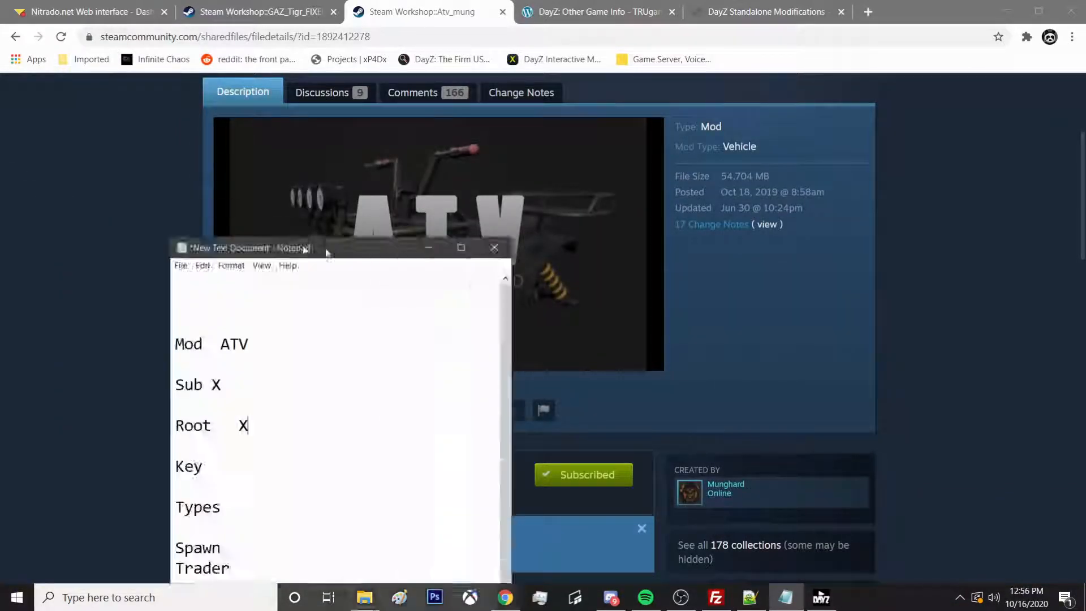
pyautogui.moveTo(326, 253); pyautogui.dragTo(646, 100)
pyautogui.write('X')
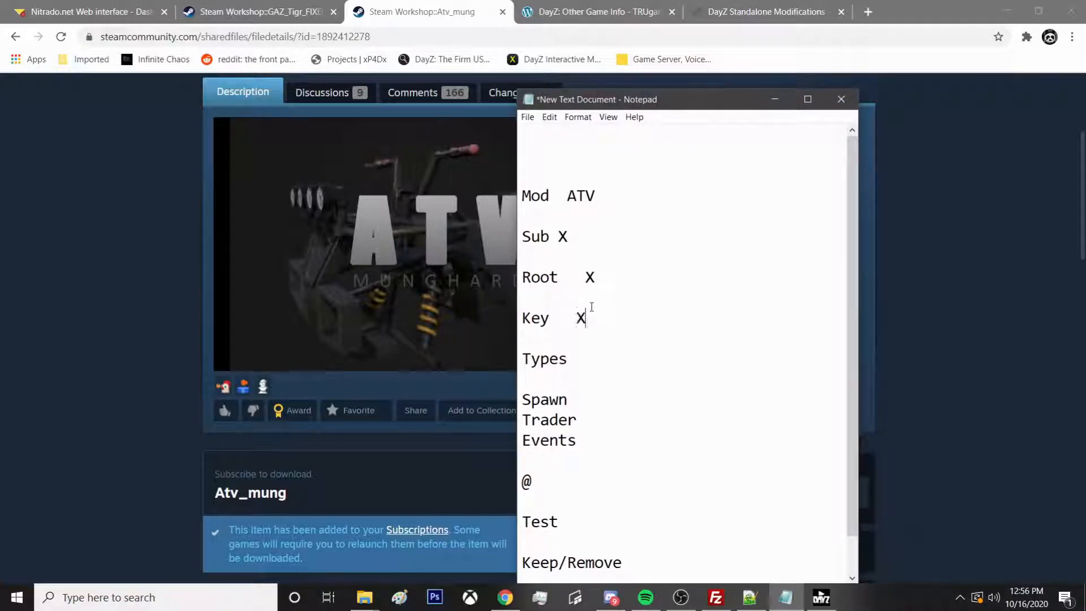
pyautogui.click(774, 100)
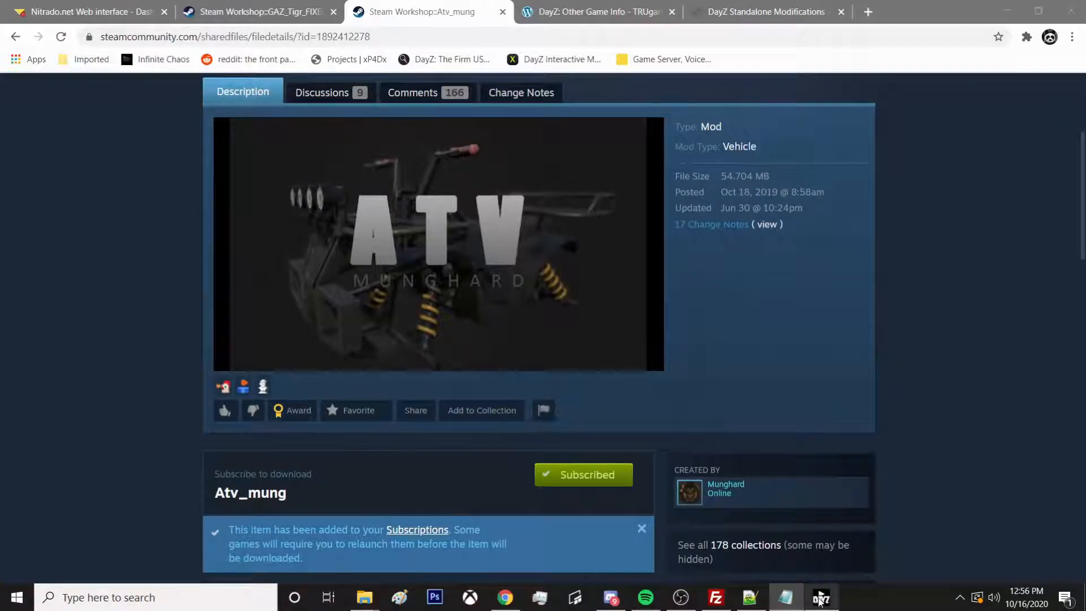
# Bring up an empty Notepad++ document and the DayZ Server folder in File Explorer
pyautogui.click(750, 599)
pyautogui.moveTo(532, 151); pyautogui.dragTo(395, 141)
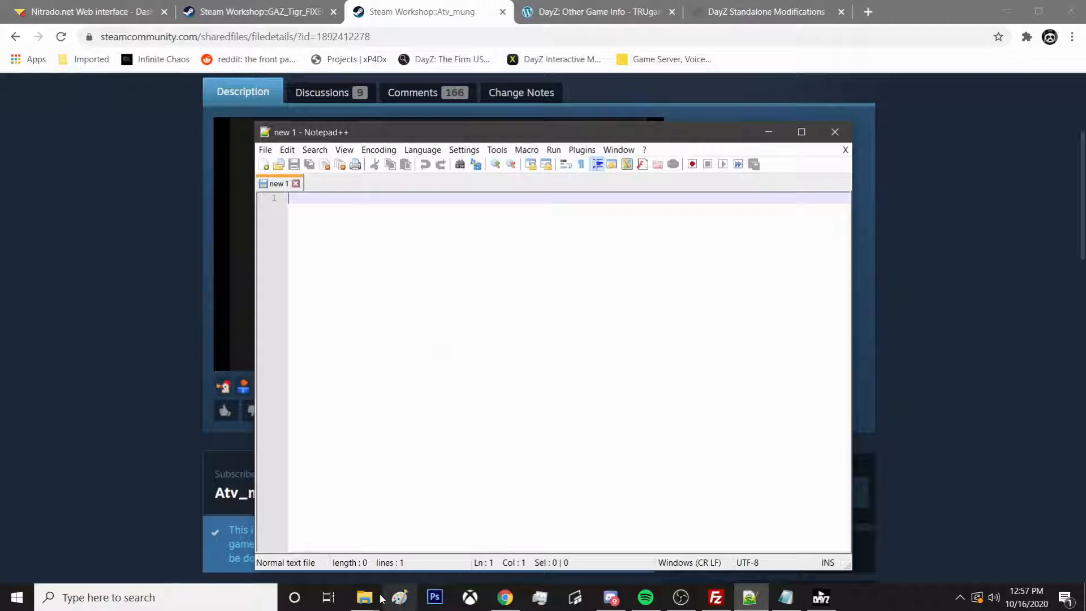
pyautogui.click(365, 598)
pyautogui.click(216, 498)
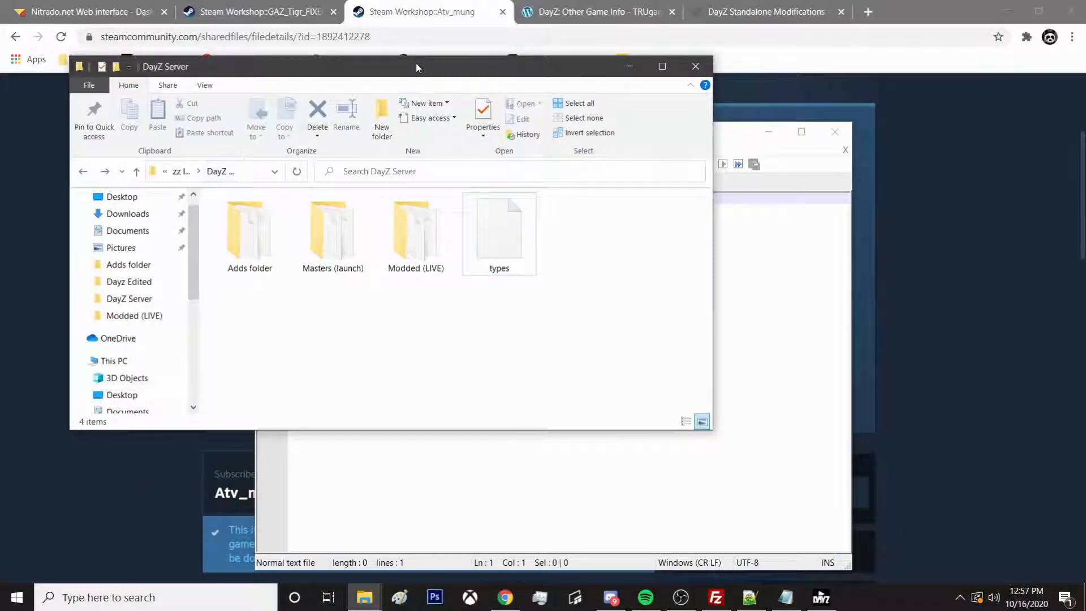
pyautogui.moveTo(420, 66); pyautogui.dragTo(467, 62)
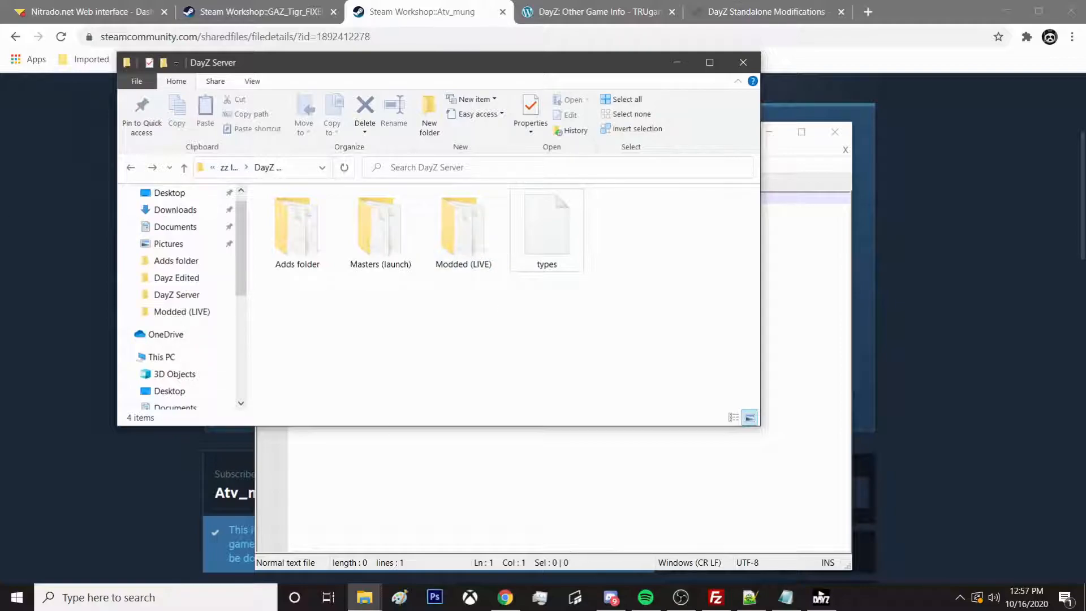
# Open the Nitrado web interface's File Browser and go to dayzstandalone/mpmissions/dayzOffline.enoch/db, where types.xml is stored
pyautogui.click(91, 113)
pyautogui.click(107, 10)
pyautogui.scroll(-8, 164, 395)
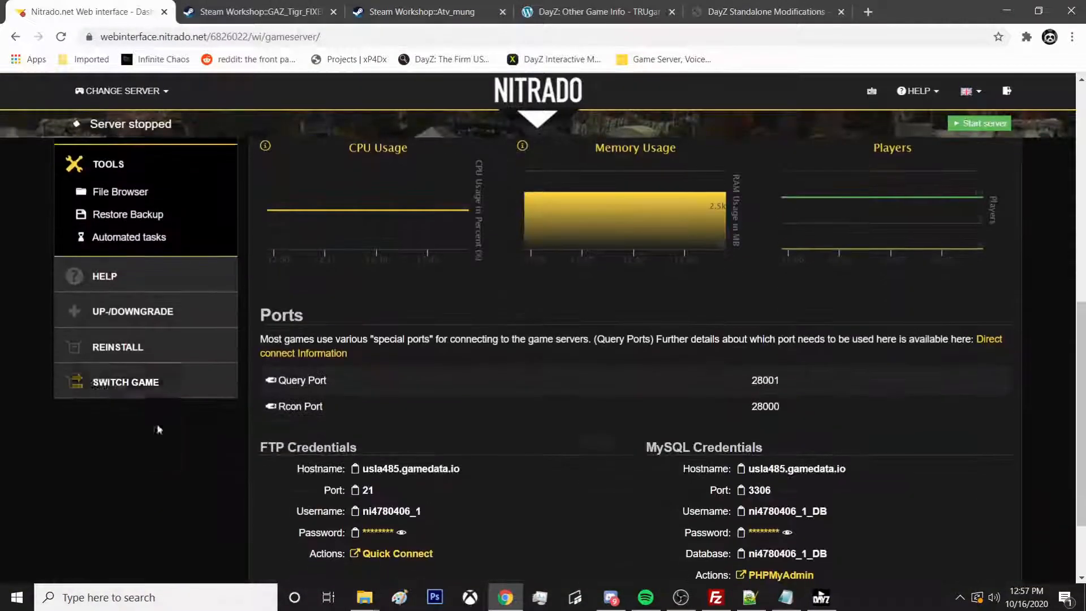
pyautogui.scroll(2, 160, 434)
pyautogui.click(121, 335)
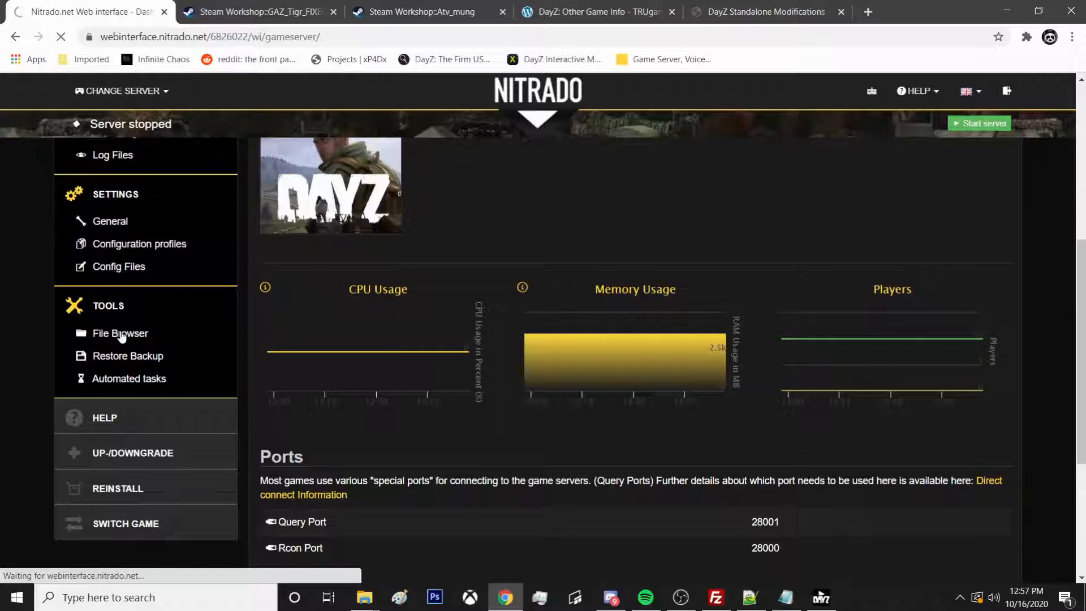
pyautogui.scroll(-5, 436, 383)
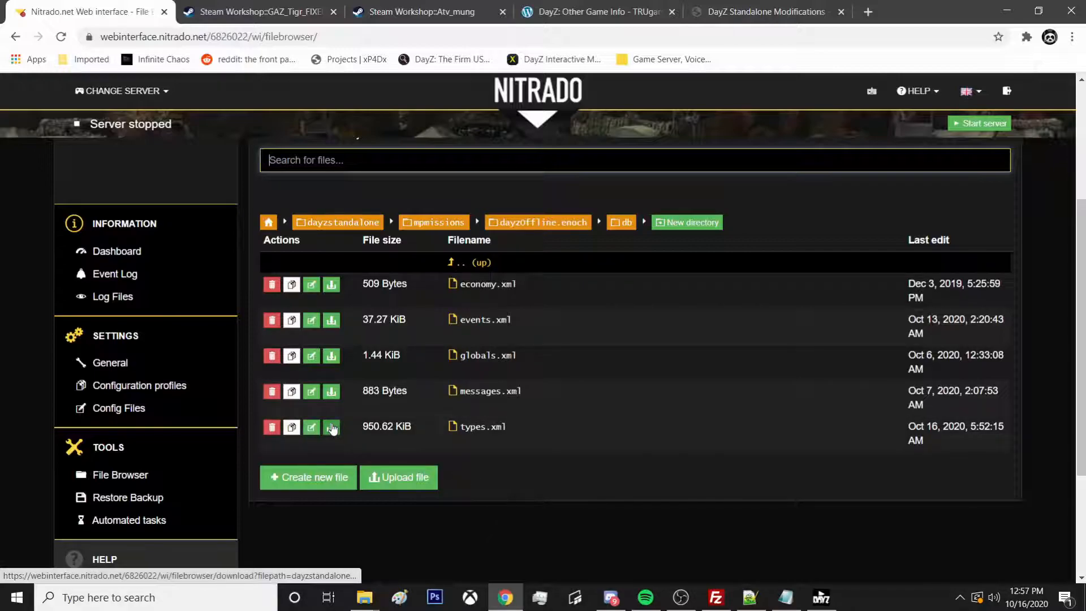
# Look through the Modded (LIVE) and Adds folder contents inside the local DayZ Server folder, then put File Explorer away
pyautogui.click(365, 598)
pyautogui.click(238, 498)
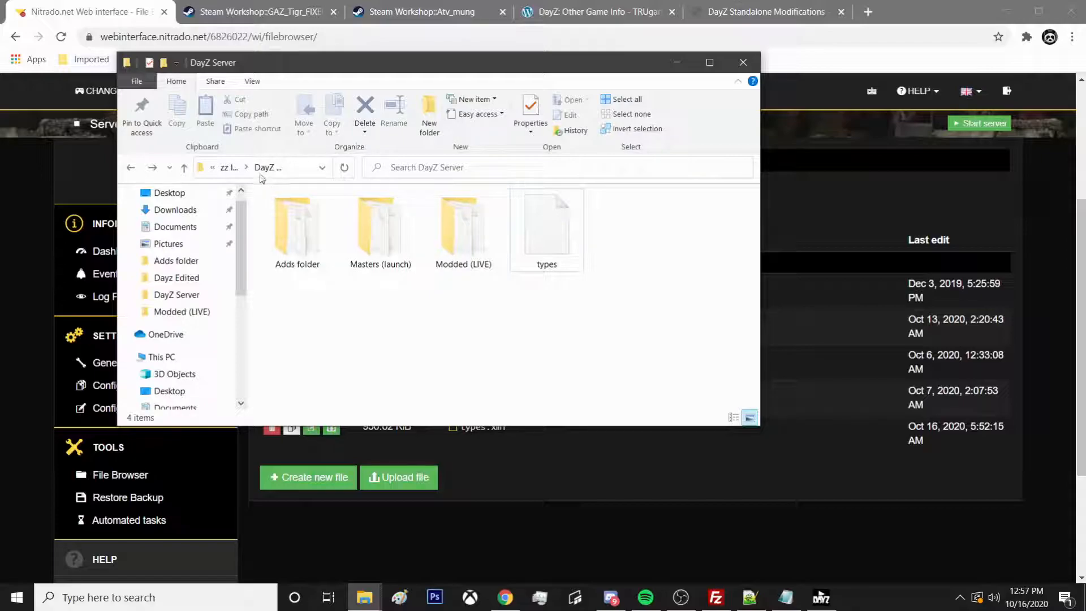
pyautogui.doubleClick(463, 229)
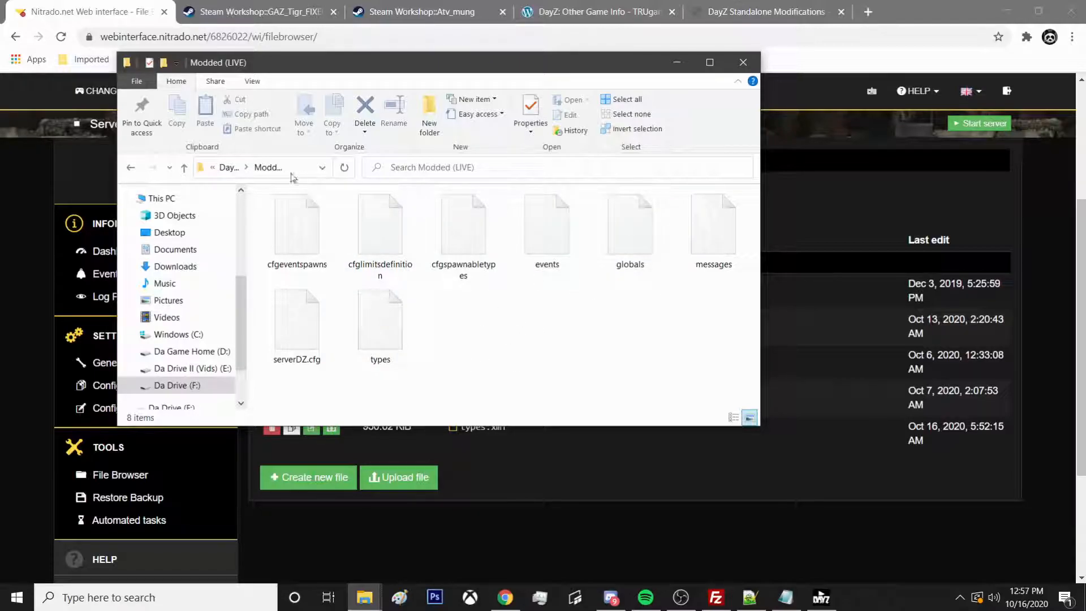
pyautogui.click(229, 167)
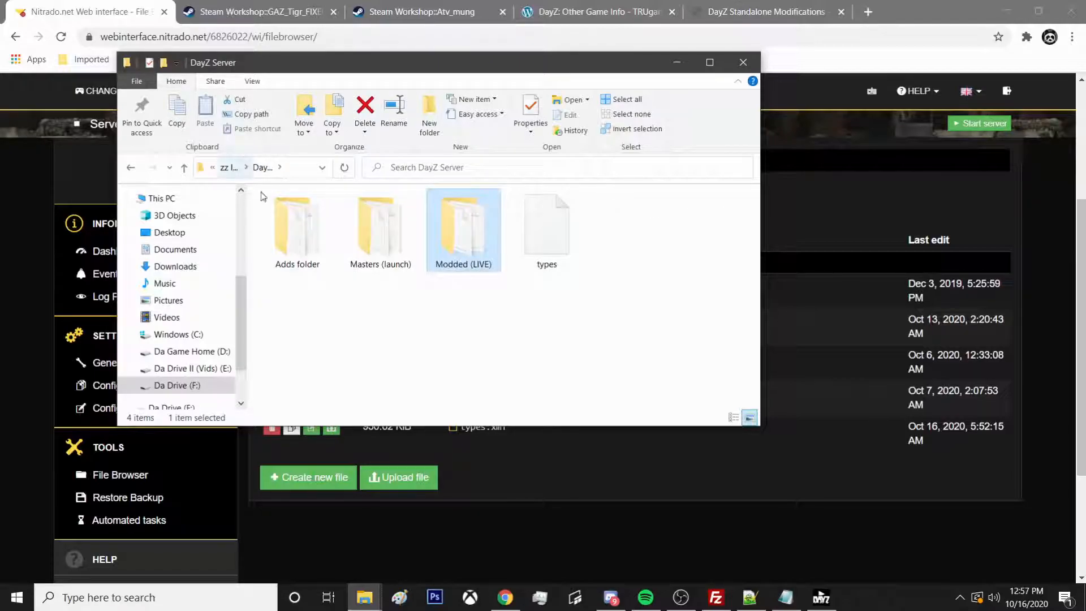
pyautogui.click(511, 389)
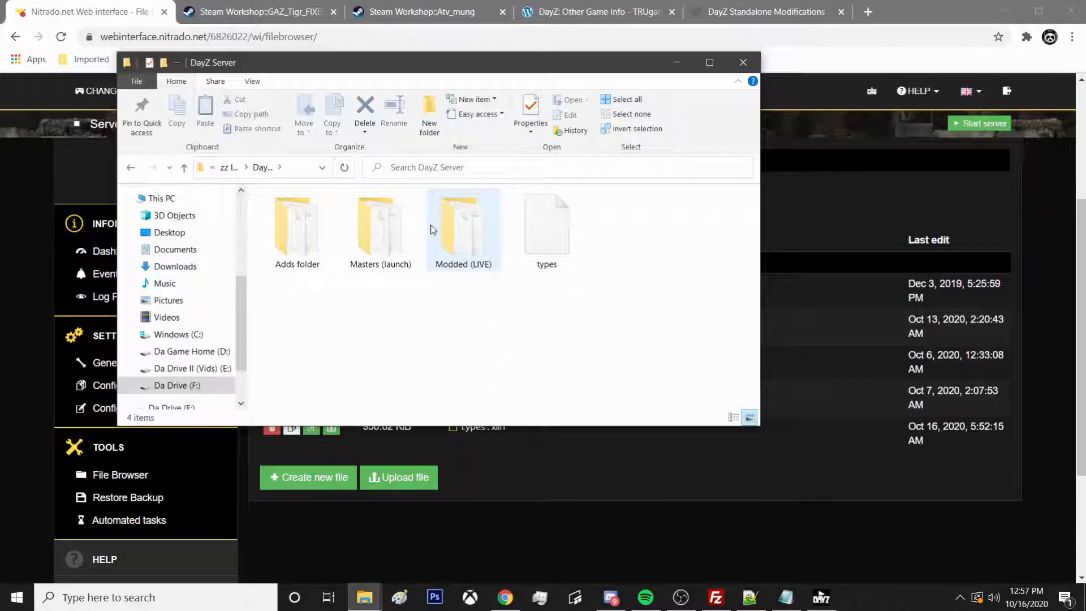
pyautogui.doubleClick(295, 244)
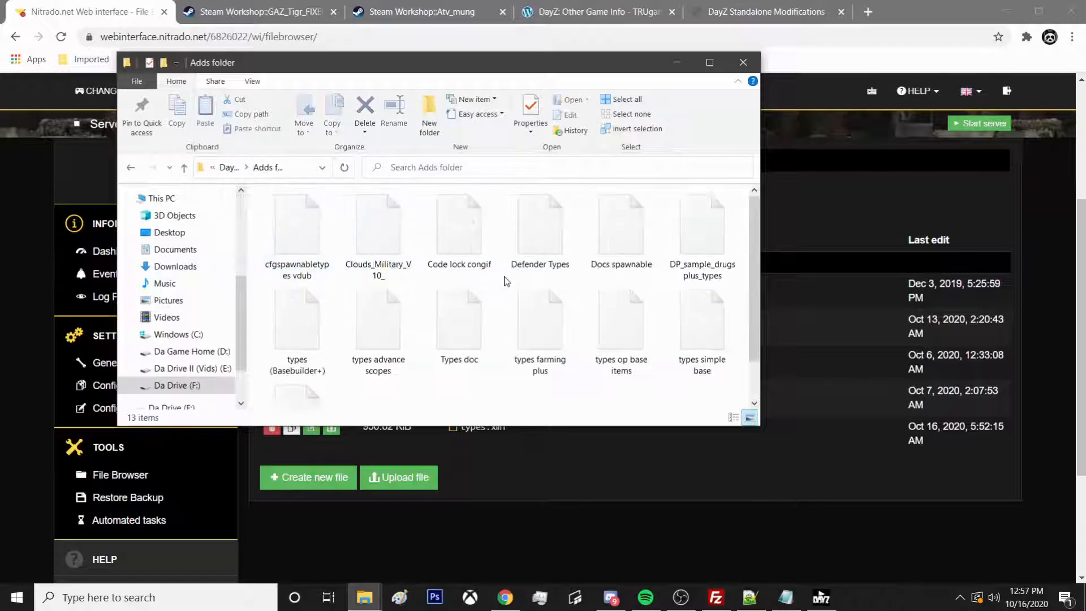
pyautogui.scroll(-2, 625, 288)
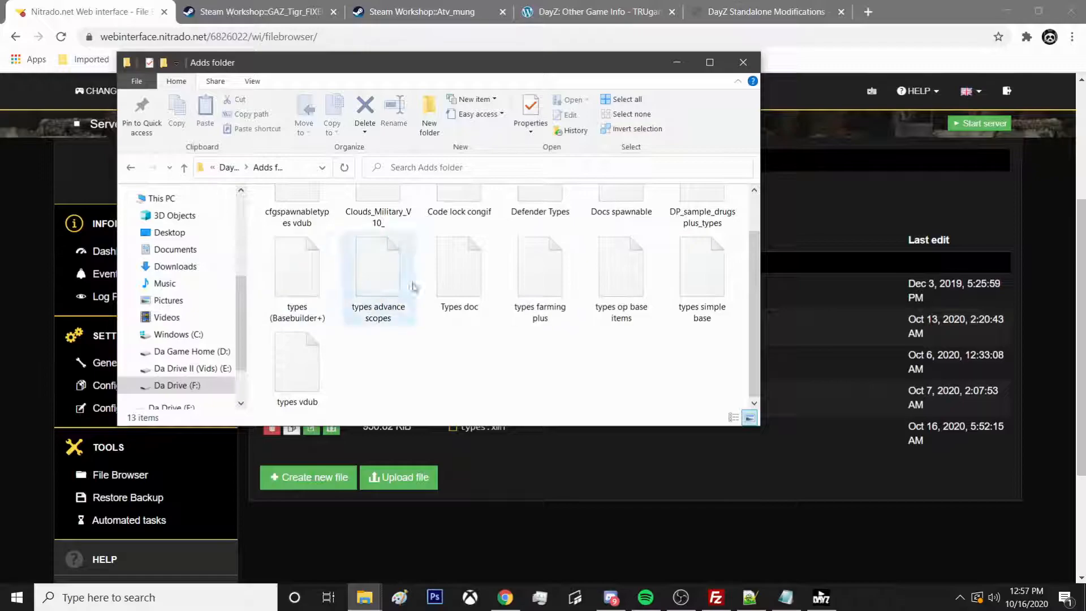
pyautogui.scroll(2, 615, 311)
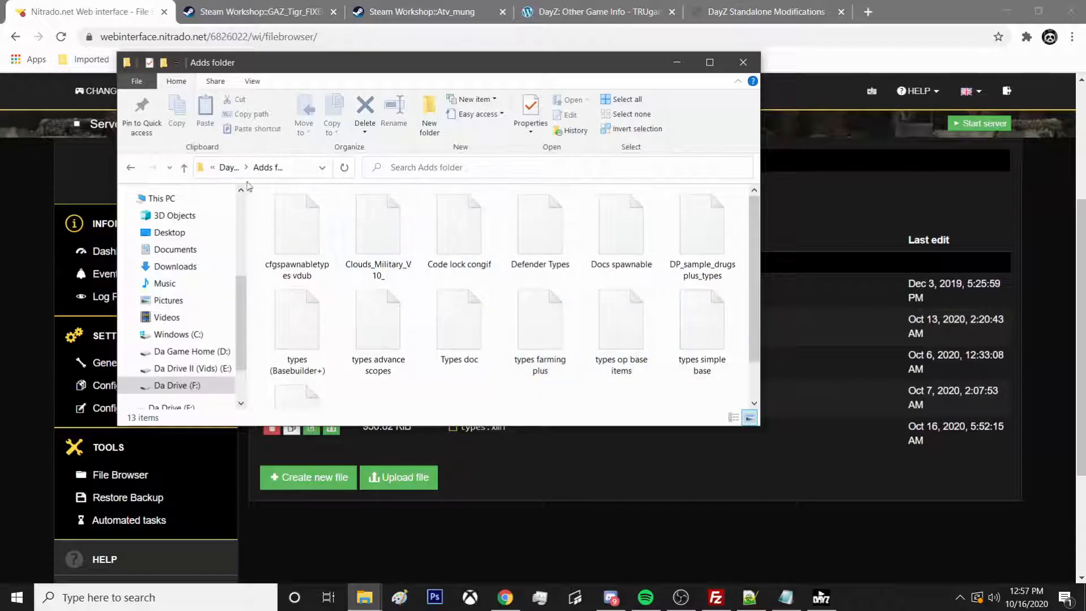
pyautogui.click(226, 167)
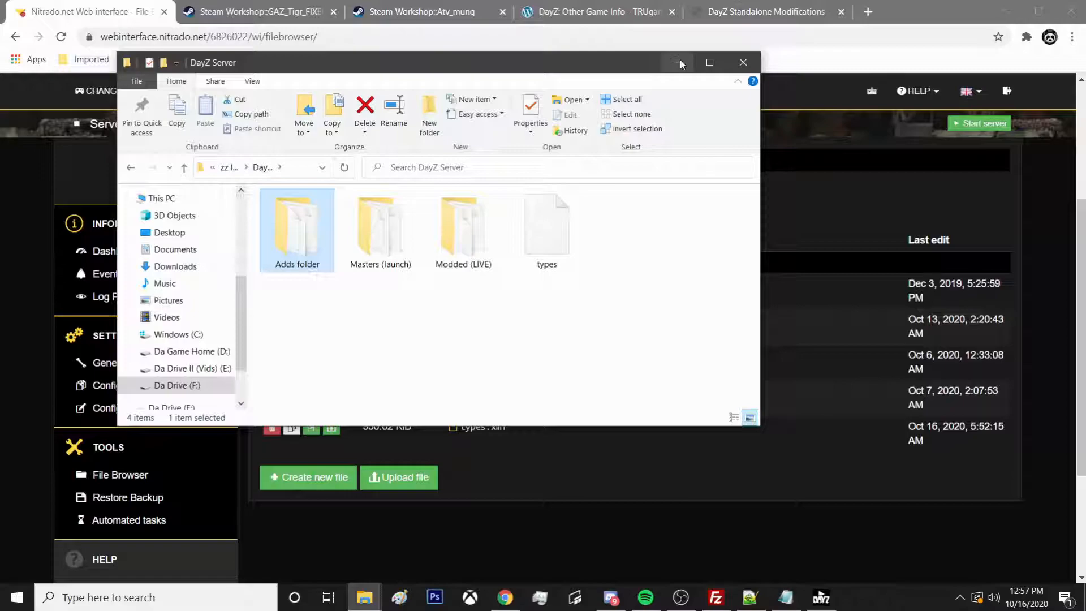
pyautogui.click(681, 63)
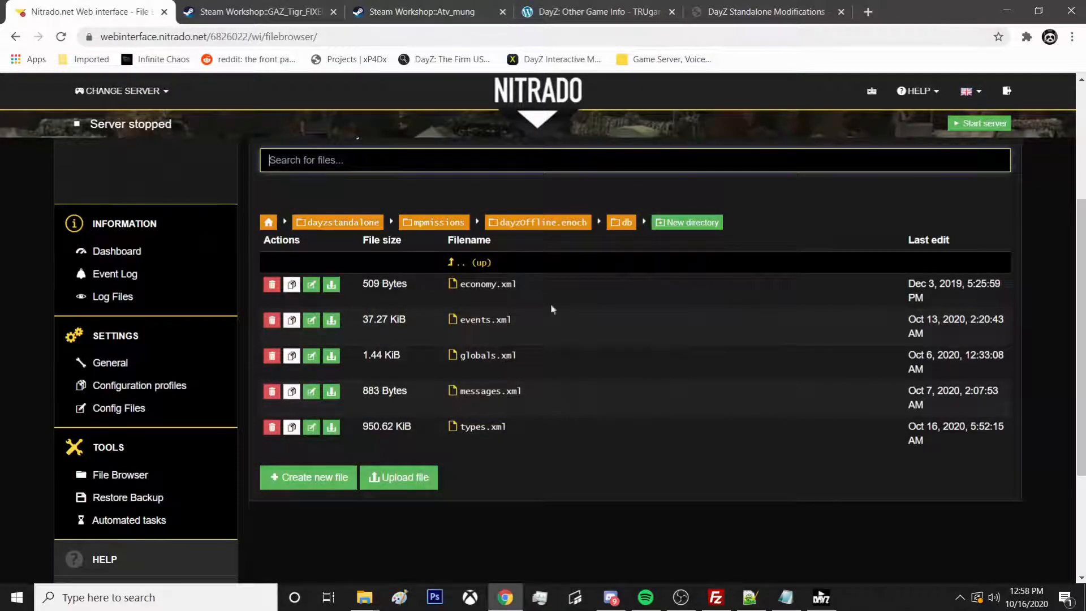
# Open the types file from the DayZ Server folder in Notepad++
pyautogui.click(750, 600)
pyautogui.click(265, 149)
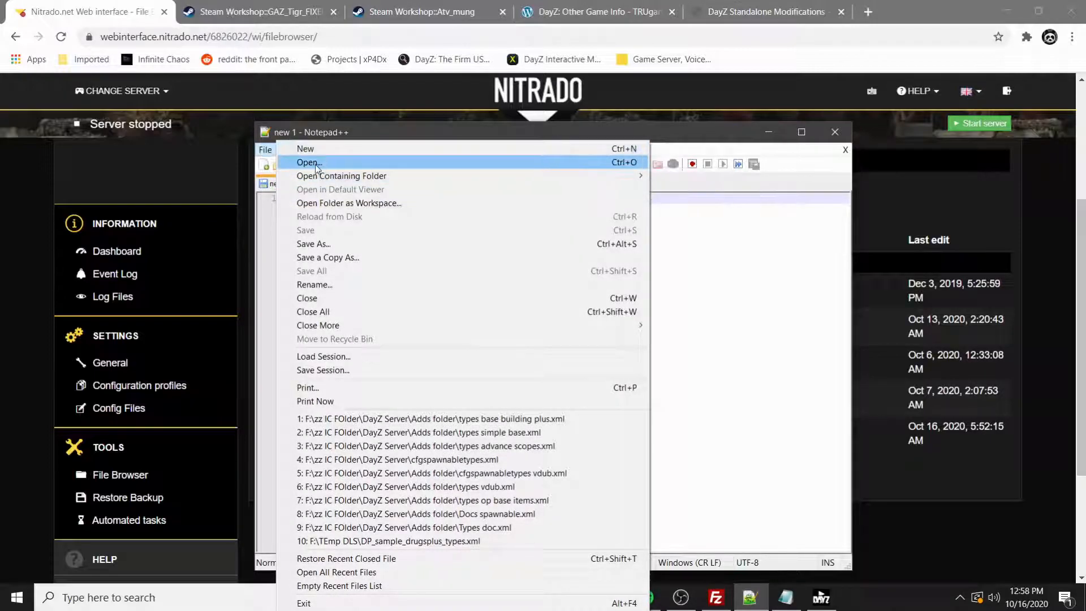
pyautogui.click(310, 163)
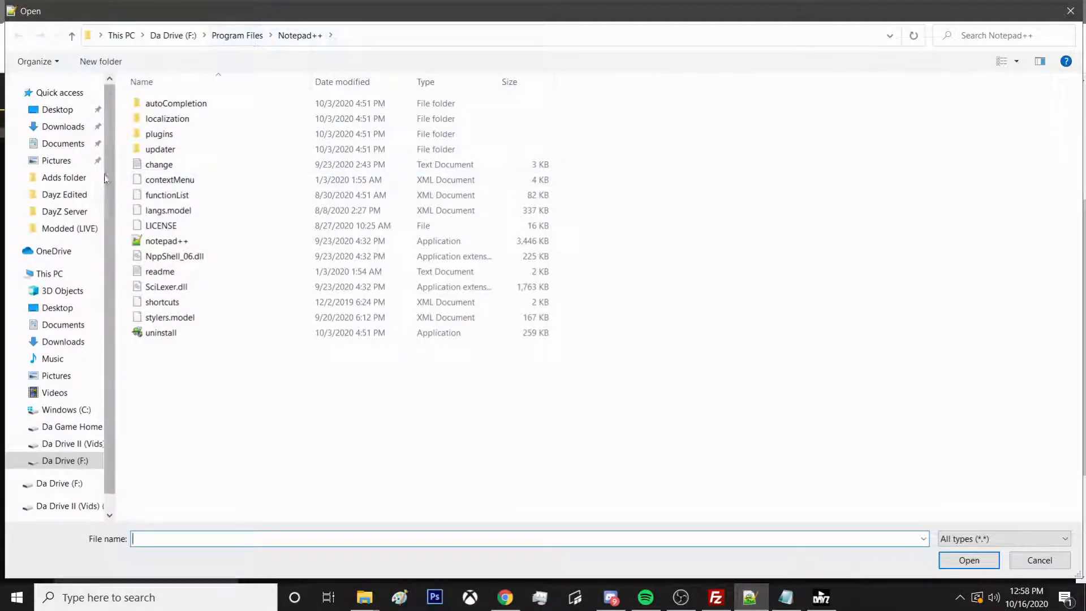
pyautogui.click(60, 212)
pyautogui.click(406, 124)
pyautogui.click(967, 560)
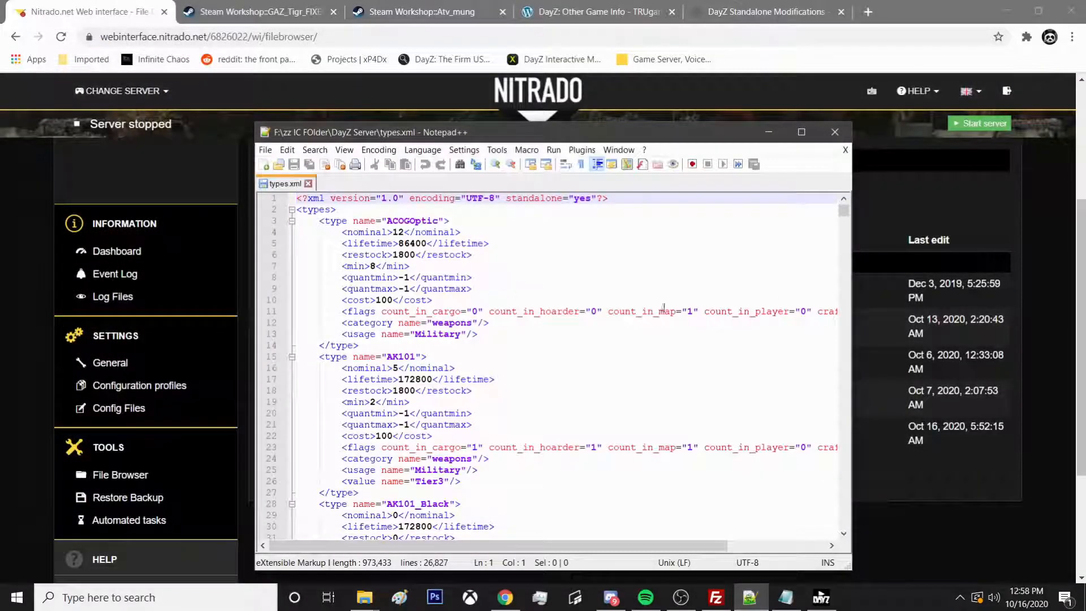
# Examine the item entries midway through types.xml alongside the TRUgaming wiki's example entry and table of type elements
pyautogui.moveTo(844, 212); pyautogui.dragTo(833, 335)
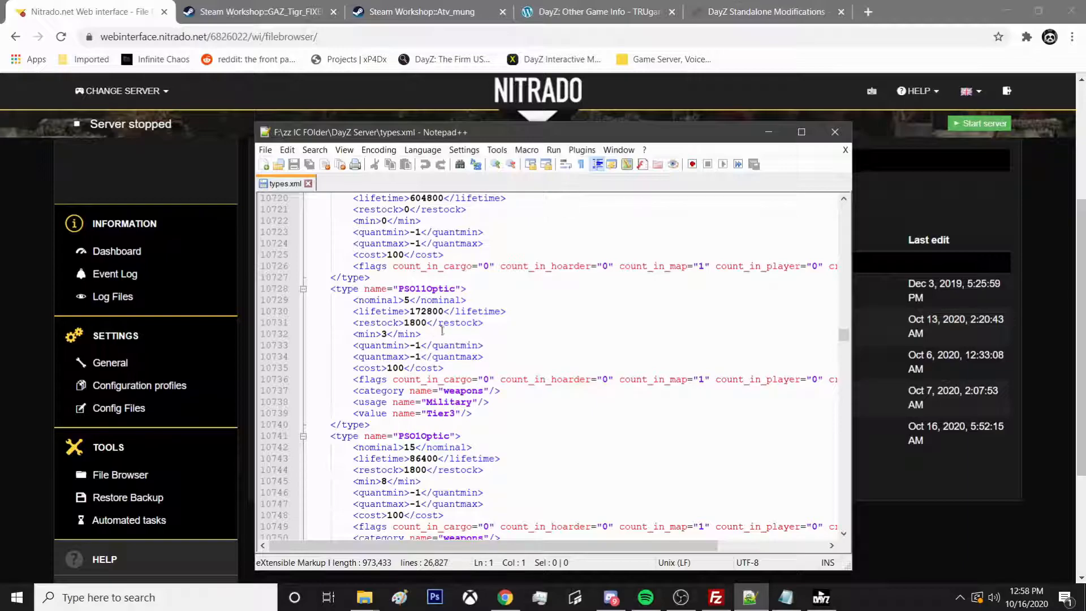
pyautogui.click(735, 13)
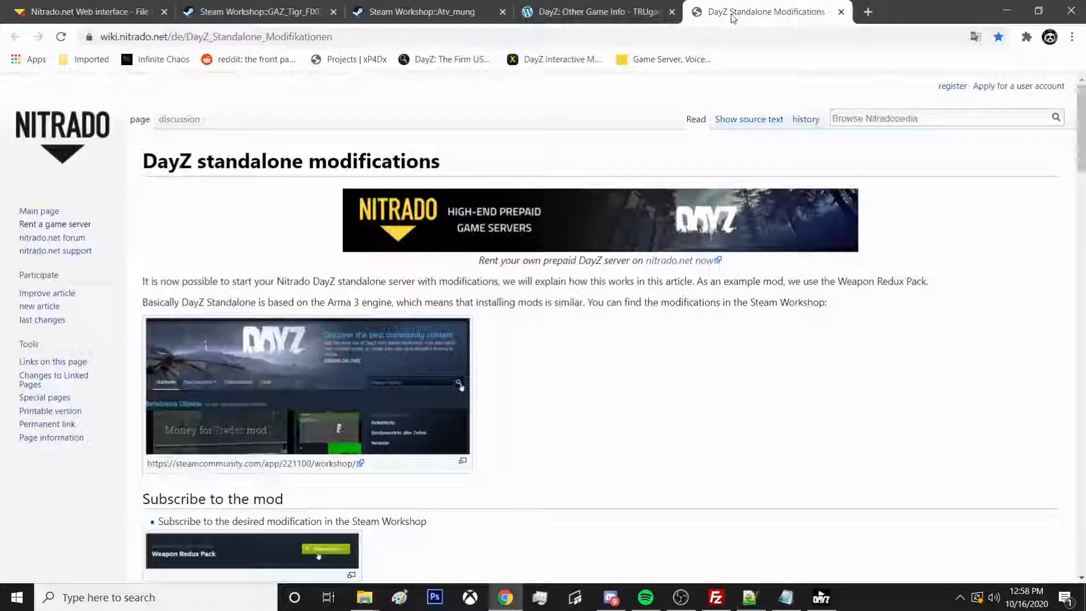
pyautogui.click(616, 12)
pyautogui.scroll(-7, 266, 342)
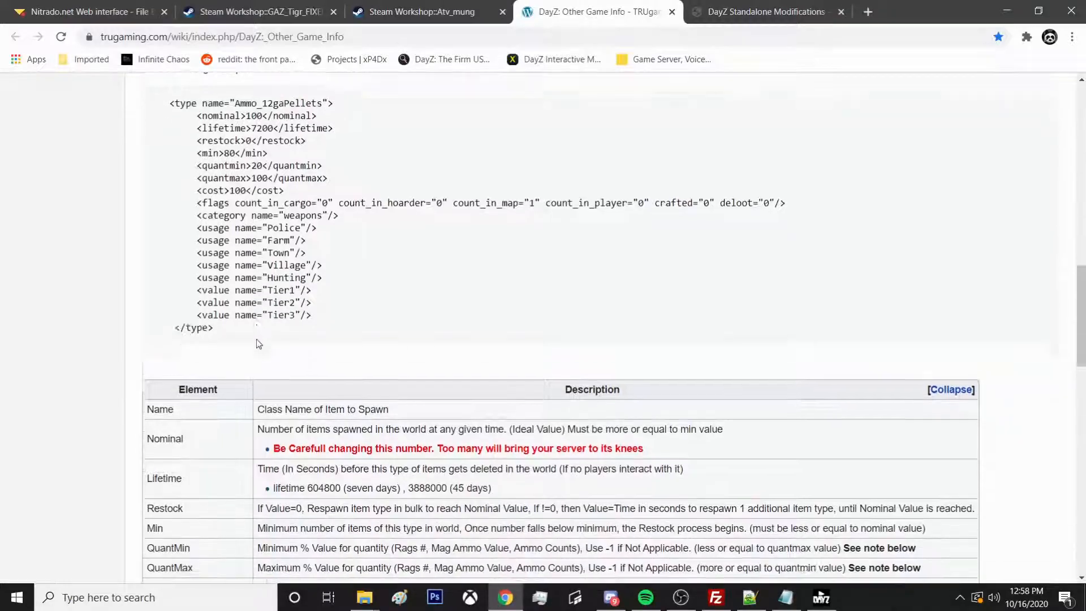
pyautogui.scroll(4, 316, 344)
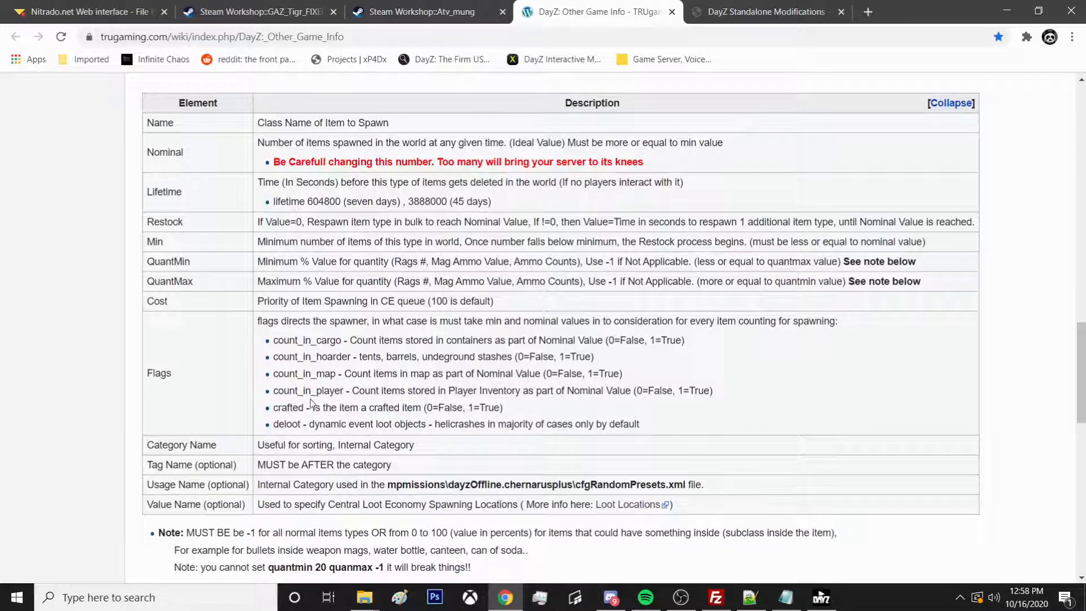
pyautogui.scroll(1, 324, 443)
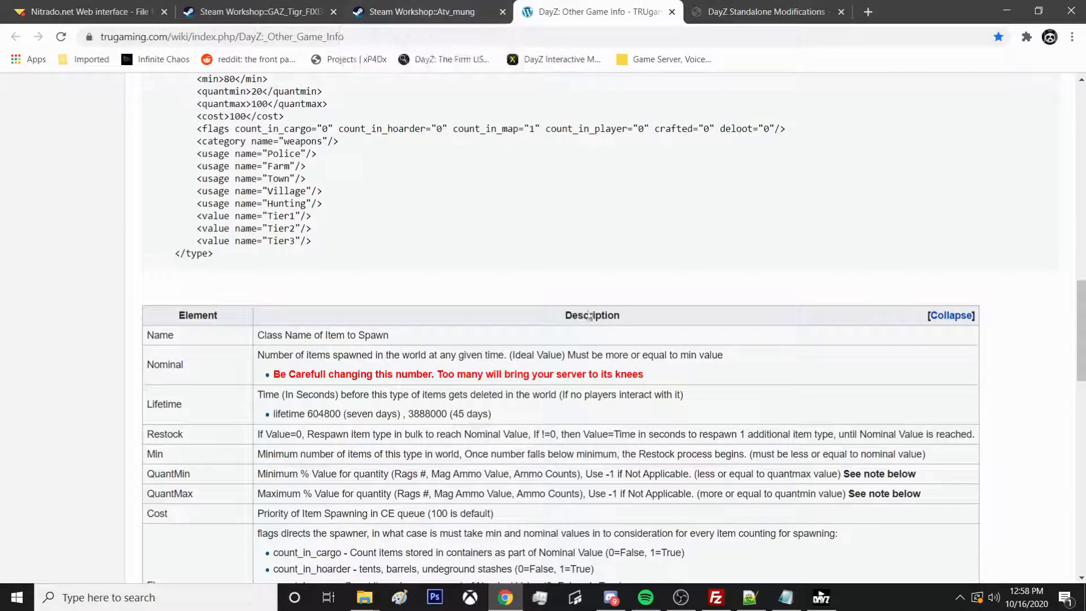
pyautogui.click(747, 605)
pyautogui.scroll(-1, 547, 318)
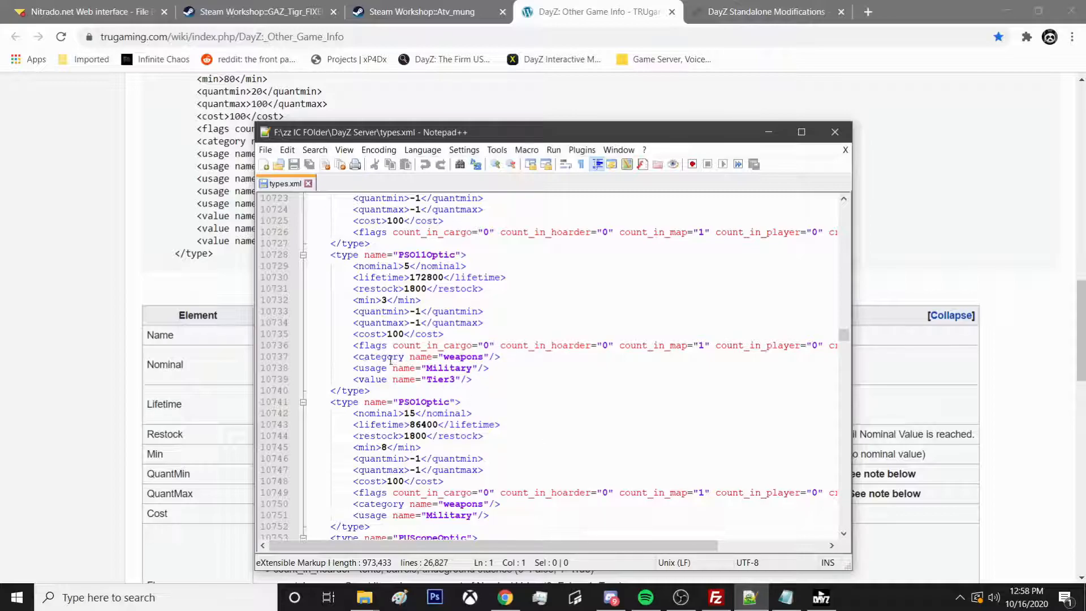
pyautogui.scroll(-4, 795, 309)
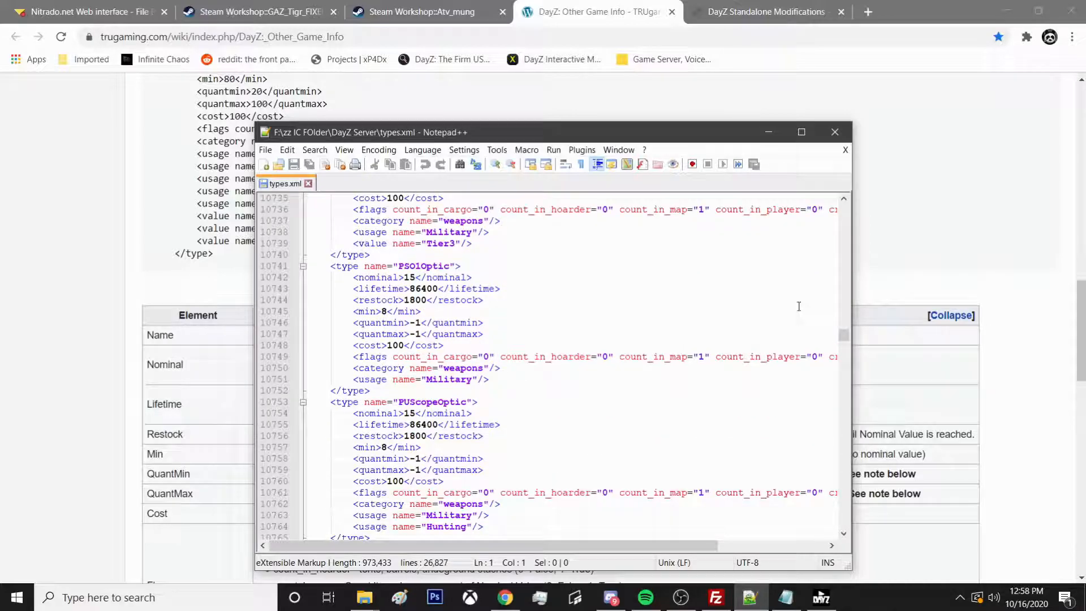
# Insert four blank lines between the last </type> and the closing </types> tag in types.xml, and place the cursor among them
pyautogui.moveTo(841, 341); pyautogui.dragTo(835, 539)
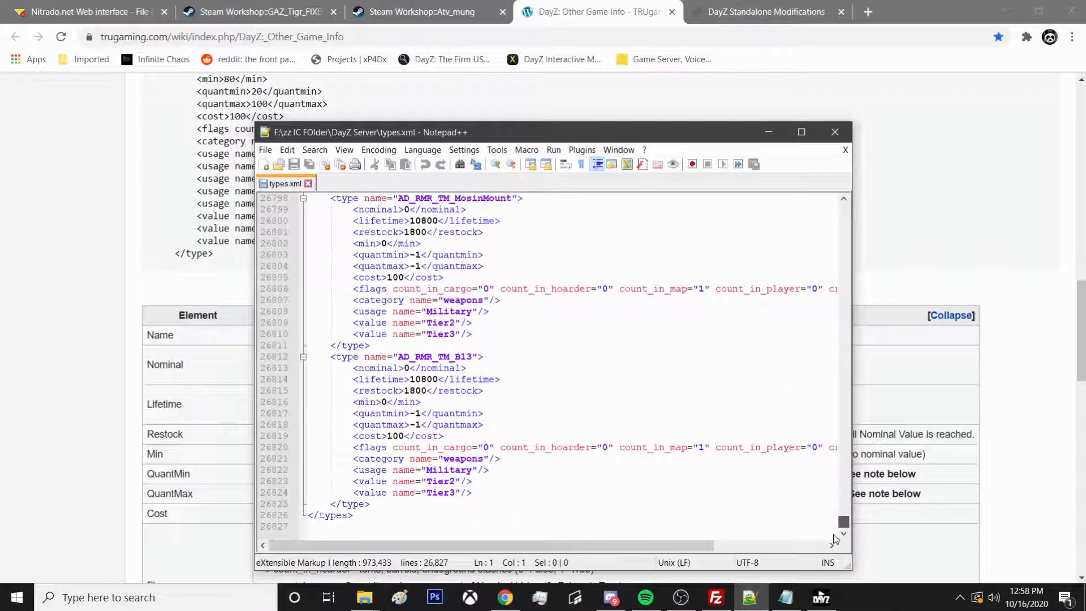
pyautogui.click(384, 507)
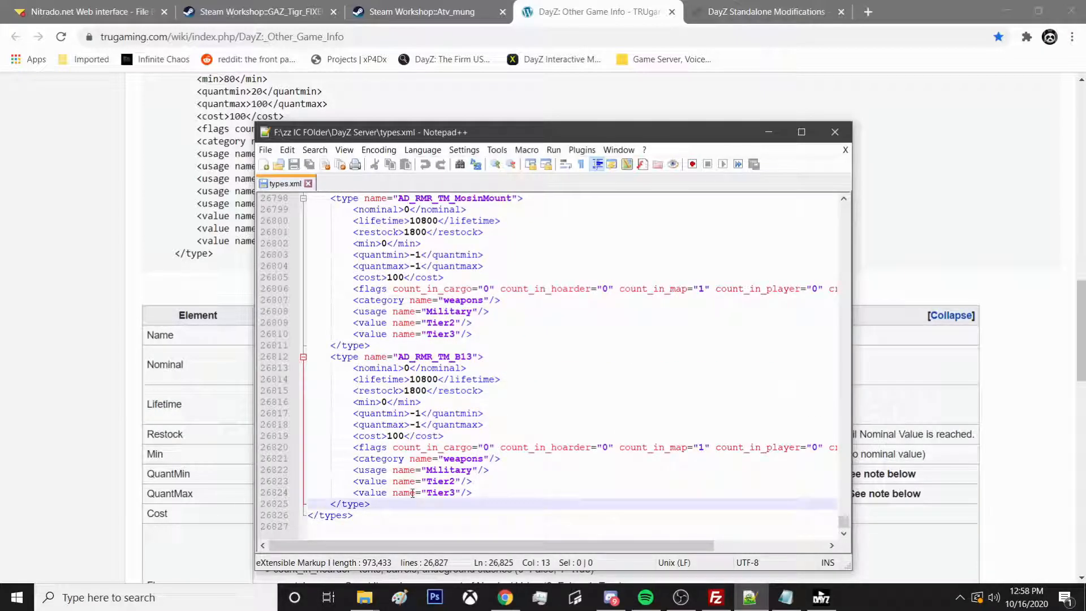
pyautogui.press('Return')
pyautogui.press('Return')
pyautogui.scroll(-1, 450, 479)
pyautogui.press('Return')
pyautogui.press('Return')
pyautogui.click(353, 502)
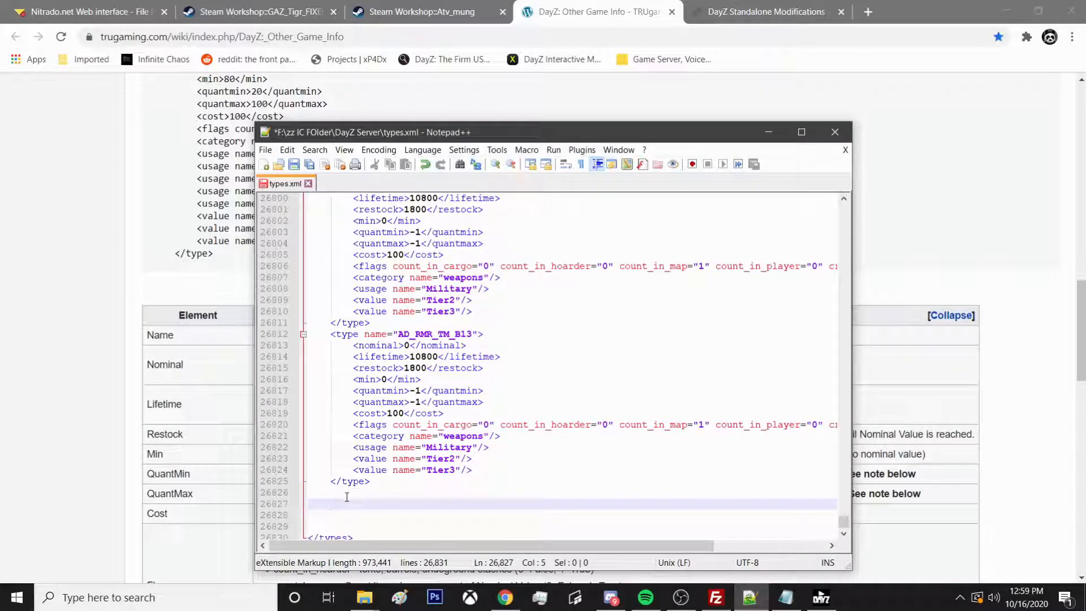
pyautogui.click(265, 150)
pyautogui.click(300, 162)
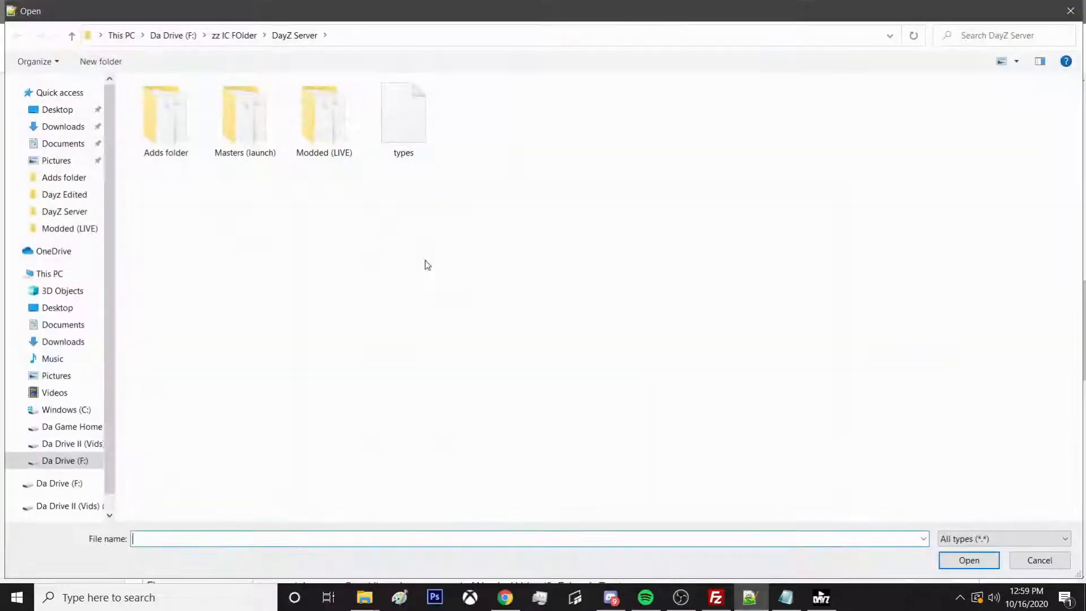
pyautogui.click(1072, 13)
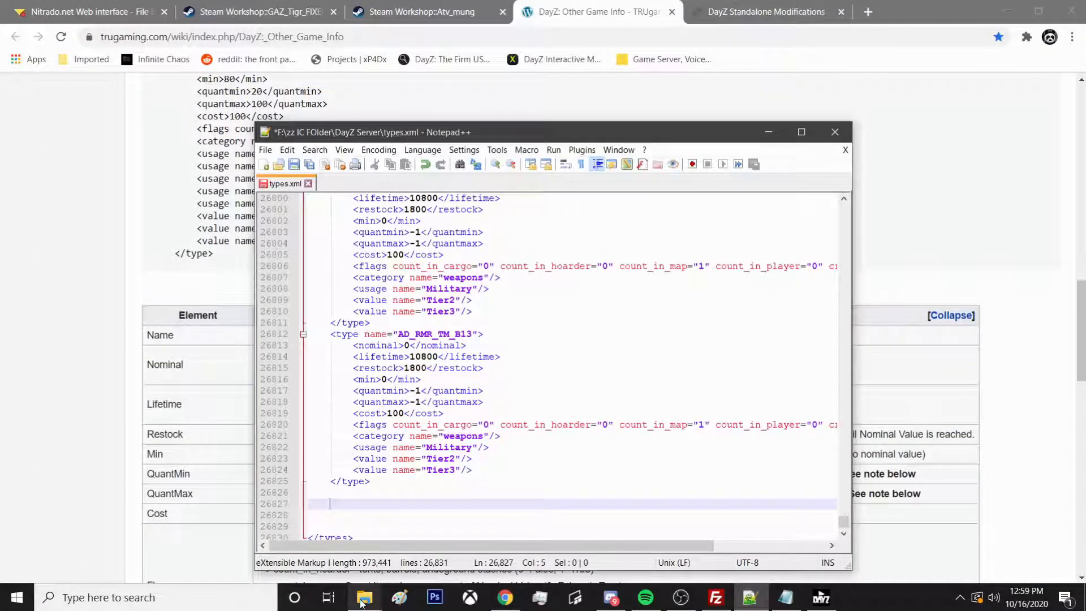
pyautogui.moveTo(364, 598)
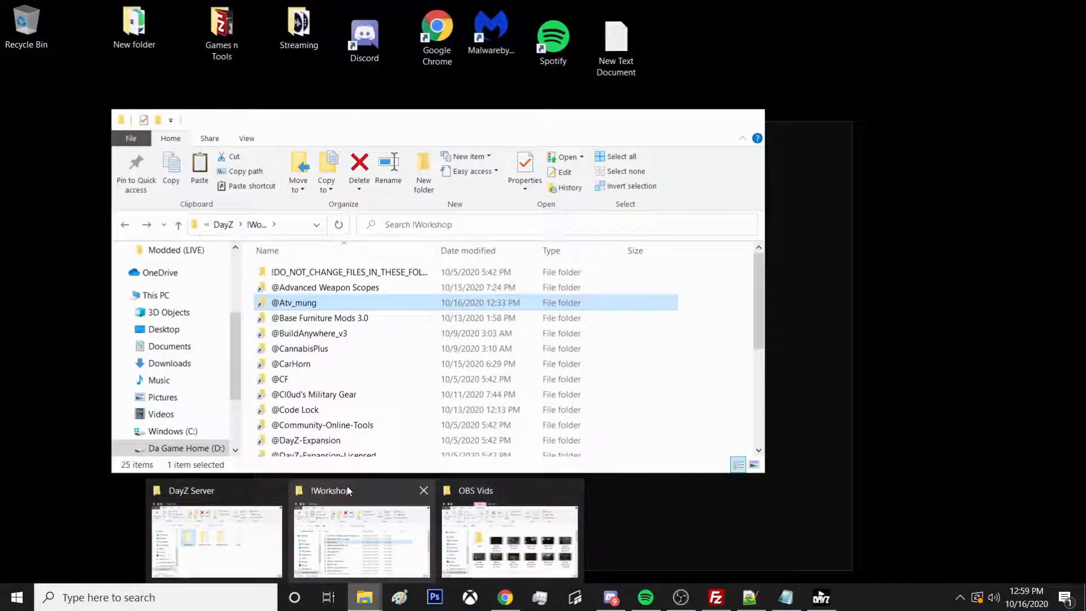
pyautogui.click(347, 491)
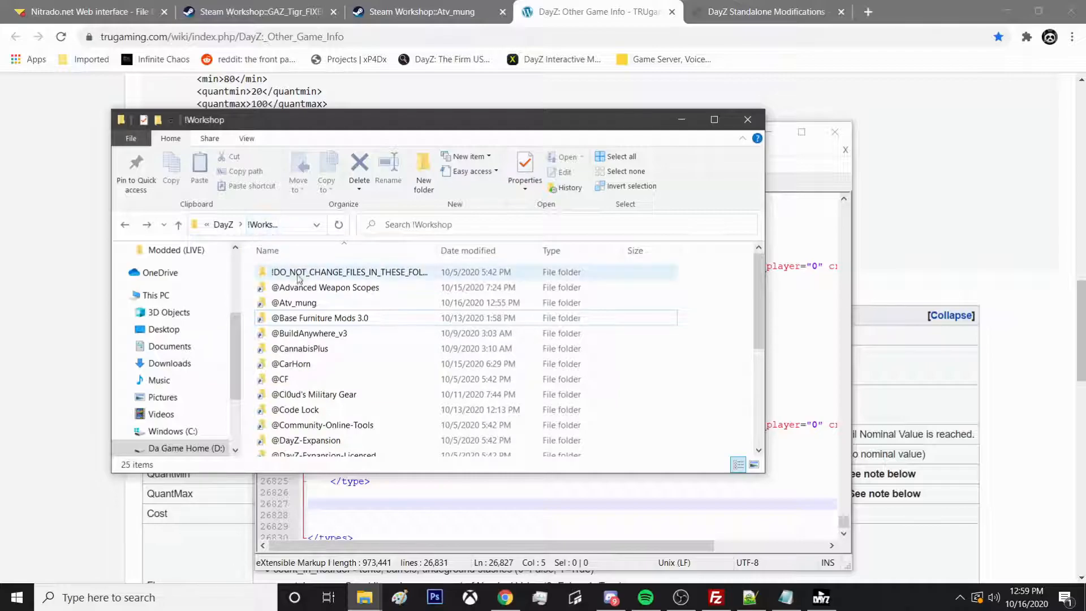
pyautogui.scroll(-1, 309, 393)
pyautogui.scroll(-2, 308, 393)
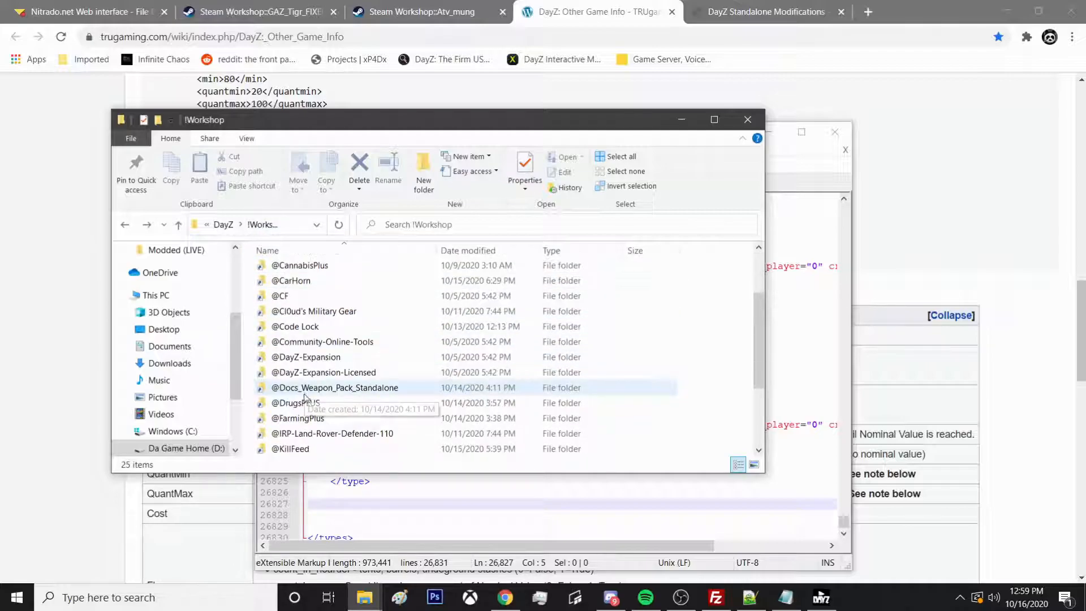
pyautogui.scroll(3, 294, 339)
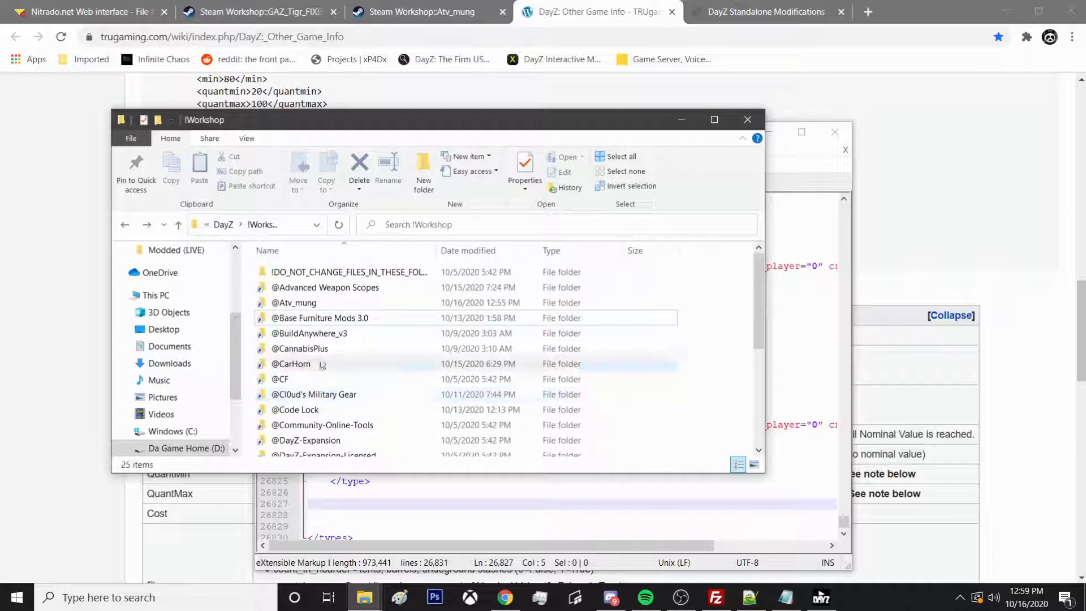
pyautogui.doubleClick(290, 305)
pyautogui.doubleClick(292, 306)
pyautogui.rightClick(288, 273)
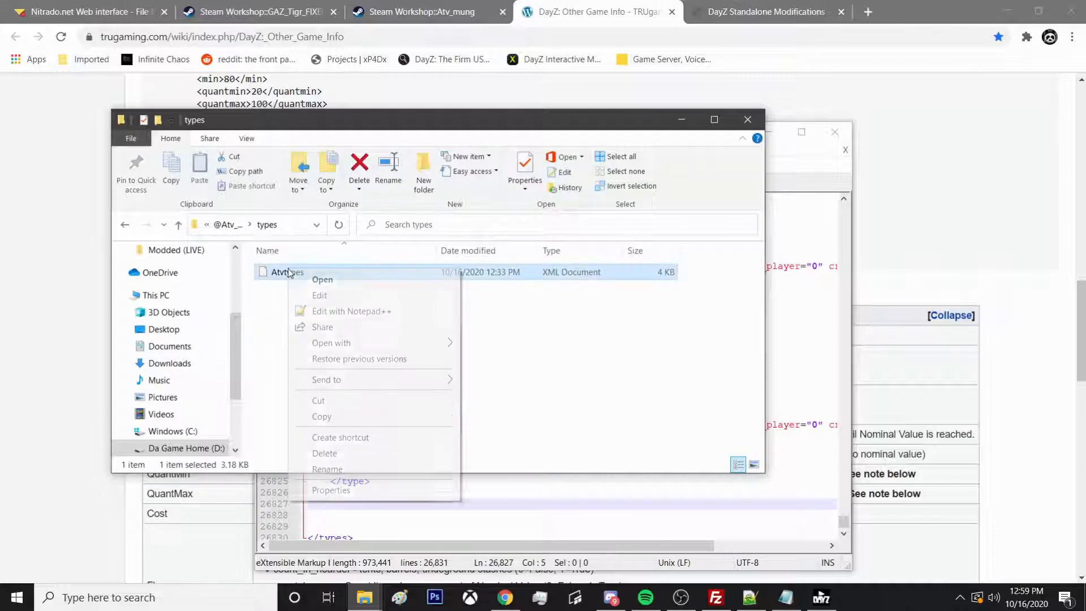
pyautogui.click(293, 416)
# Paste the Atvtypes file into the Adds folder of the DayZ Server folder
pyautogui.scroll(-1, 170, 413)
pyautogui.scroll(3, 177, 396)
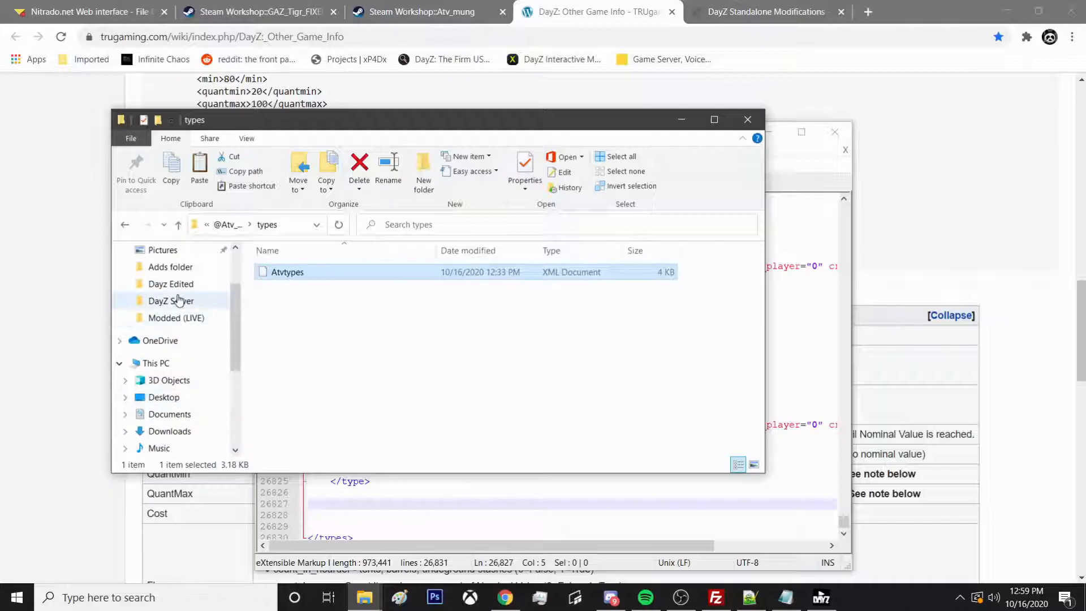
pyautogui.click(184, 303)
pyautogui.doubleClick(285, 289)
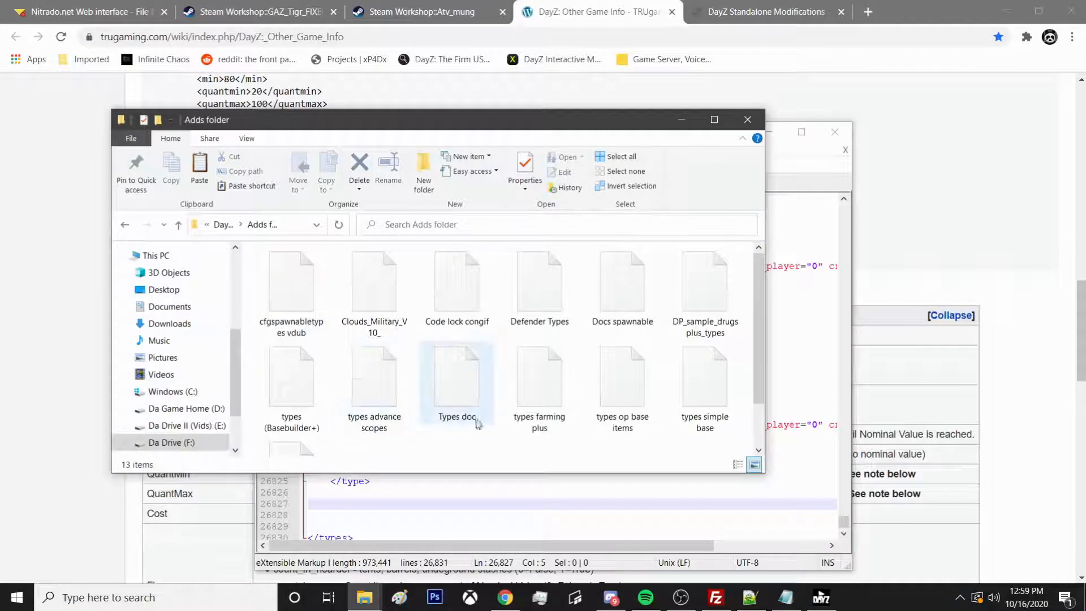
pyautogui.rightClick(430, 425)
pyautogui.click(464, 335)
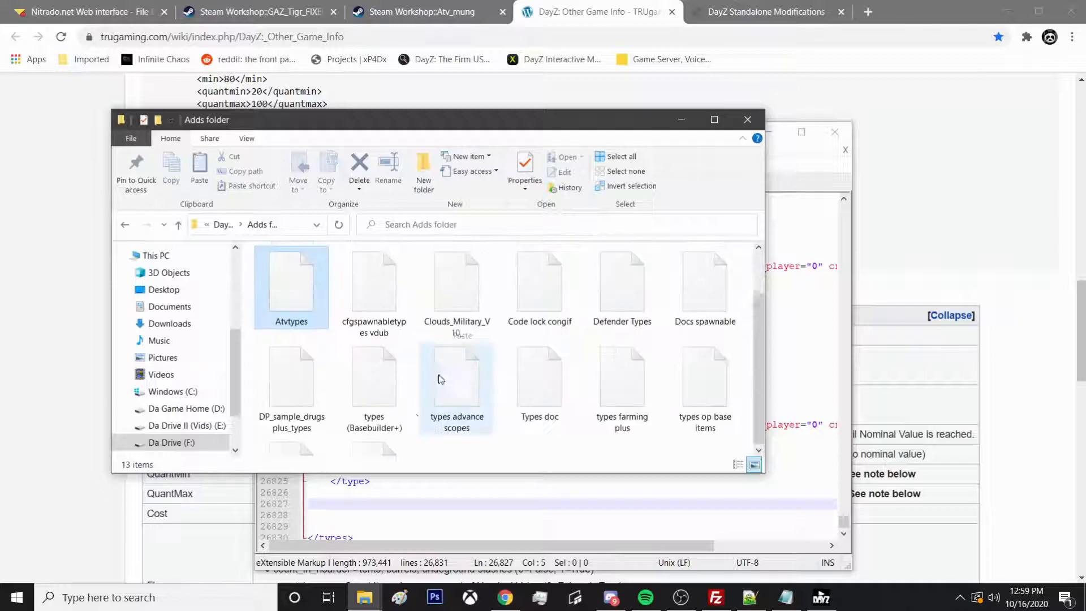
# Copy the Atvtypes file from the Adds folder and paste it into the parent DayZ Server folder
pyautogui.rightClick(294, 290)
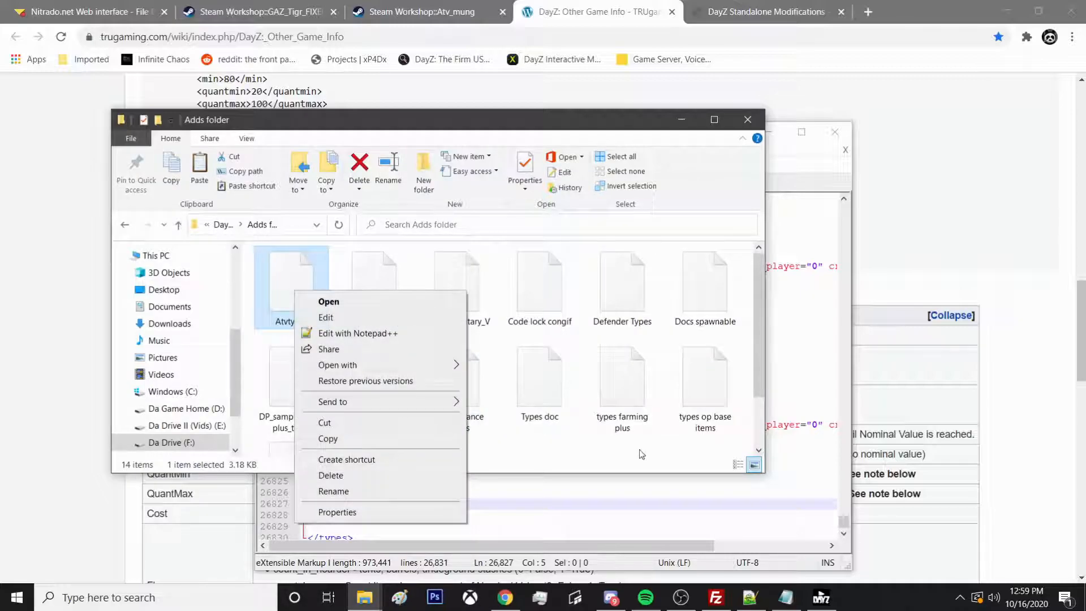
pyautogui.click(643, 454)
pyautogui.rightClick(288, 285)
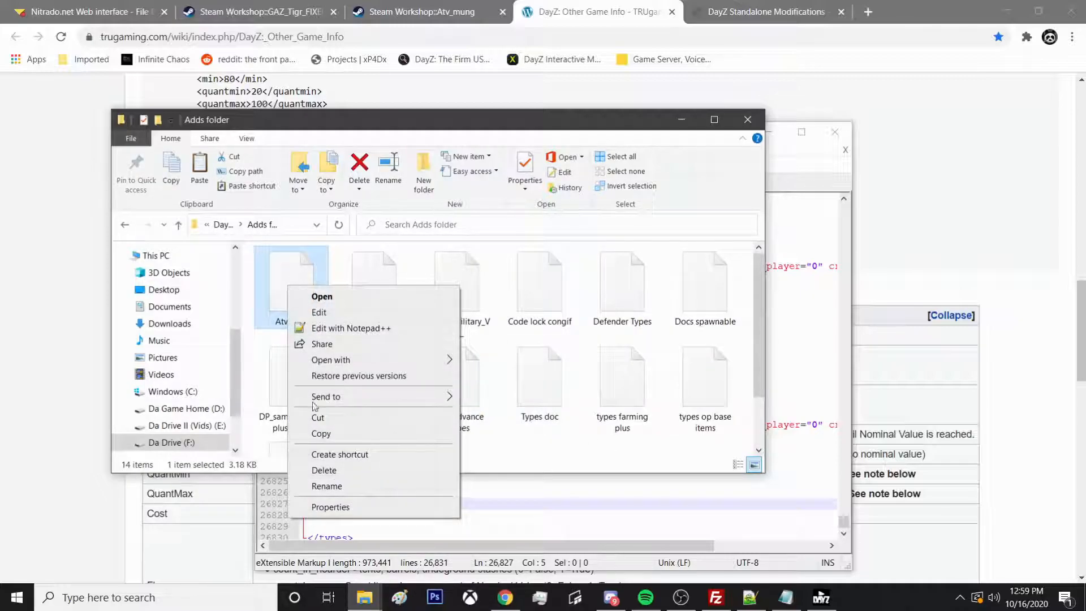
pyautogui.click(318, 417)
pyautogui.rightClick(298, 295)
pyautogui.click(328, 437)
pyautogui.click(221, 226)
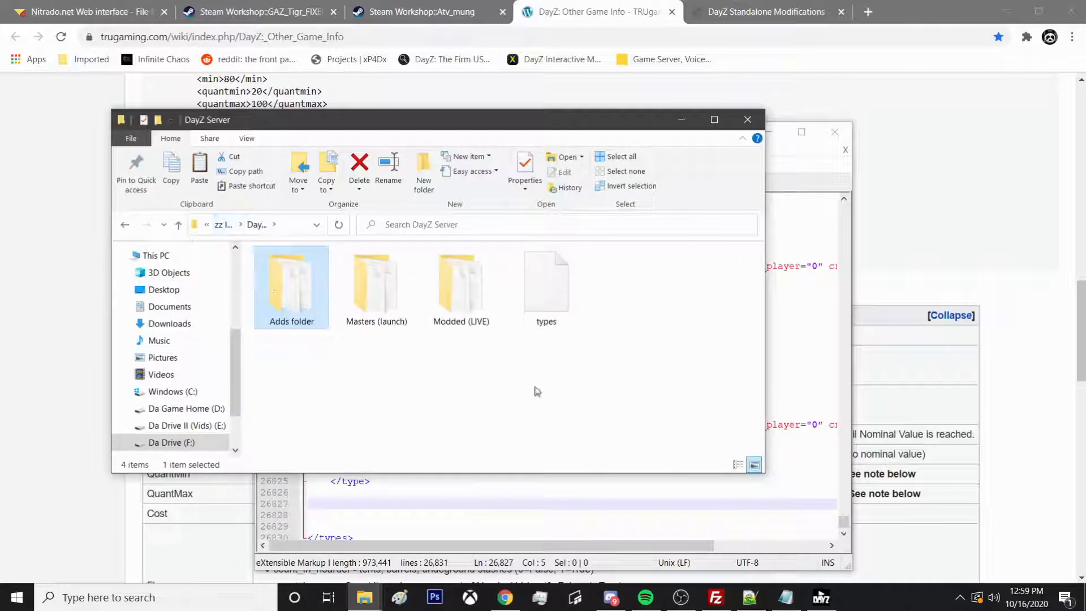
pyautogui.rightClick(550, 399)
pyautogui.click(588, 280)
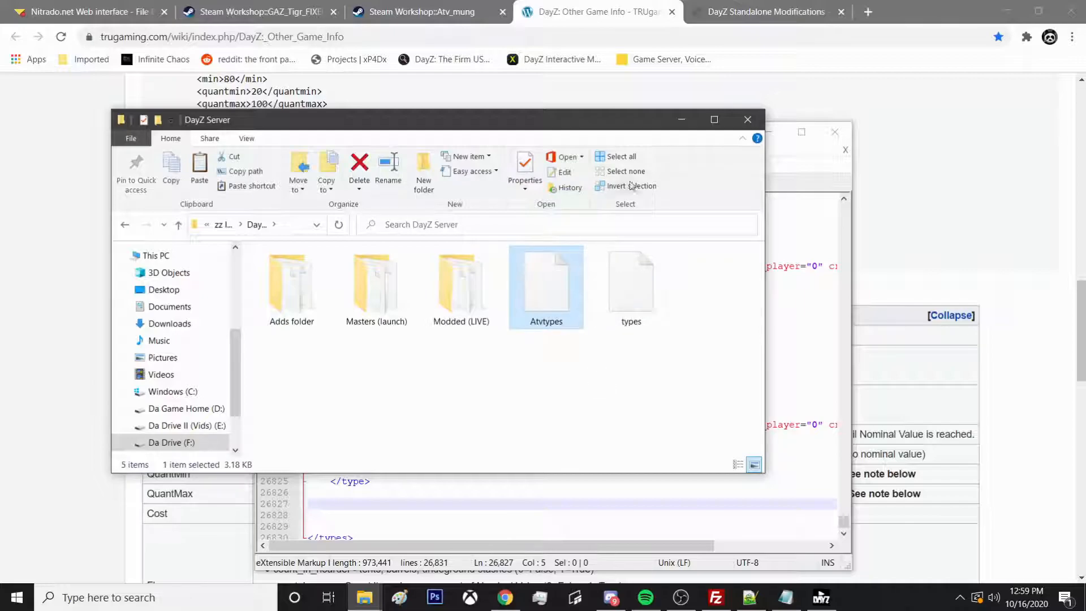
# Open the Atvtypes file from the DayZ Server folder in Notepad++ alongside types.xml
pyautogui.click(680, 122)
pyautogui.click(265, 150)
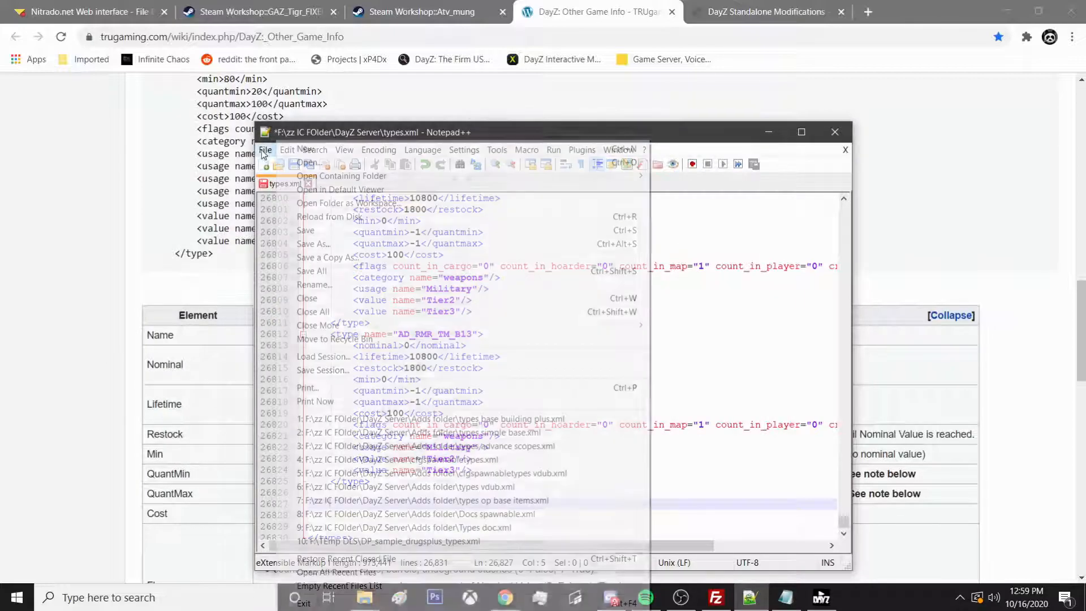
pyautogui.click(299, 163)
pyautogui.click(411, 132)
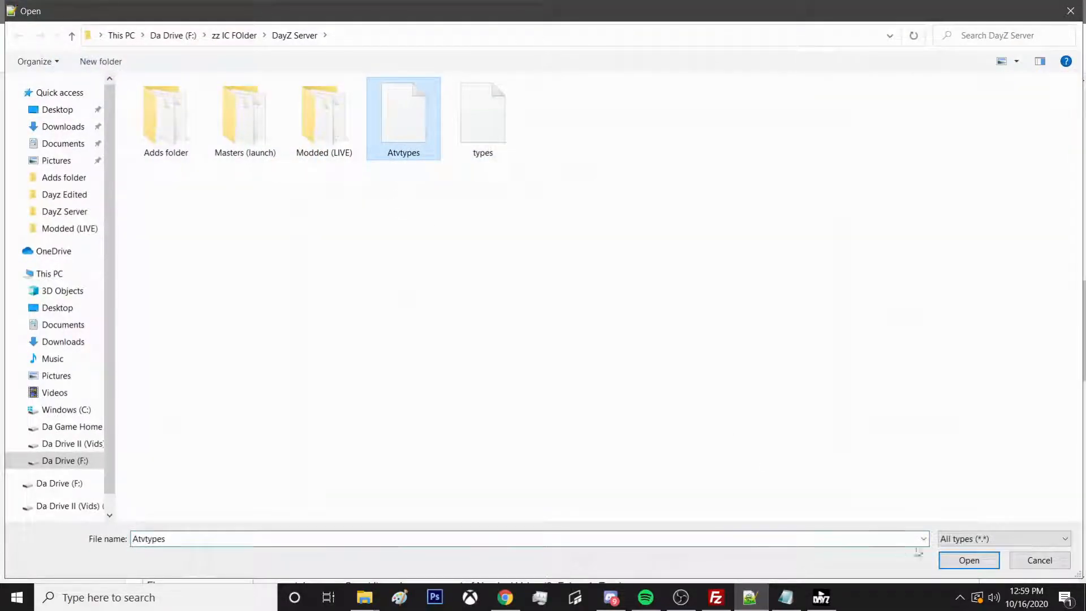
pyautogui.click(969, 560)
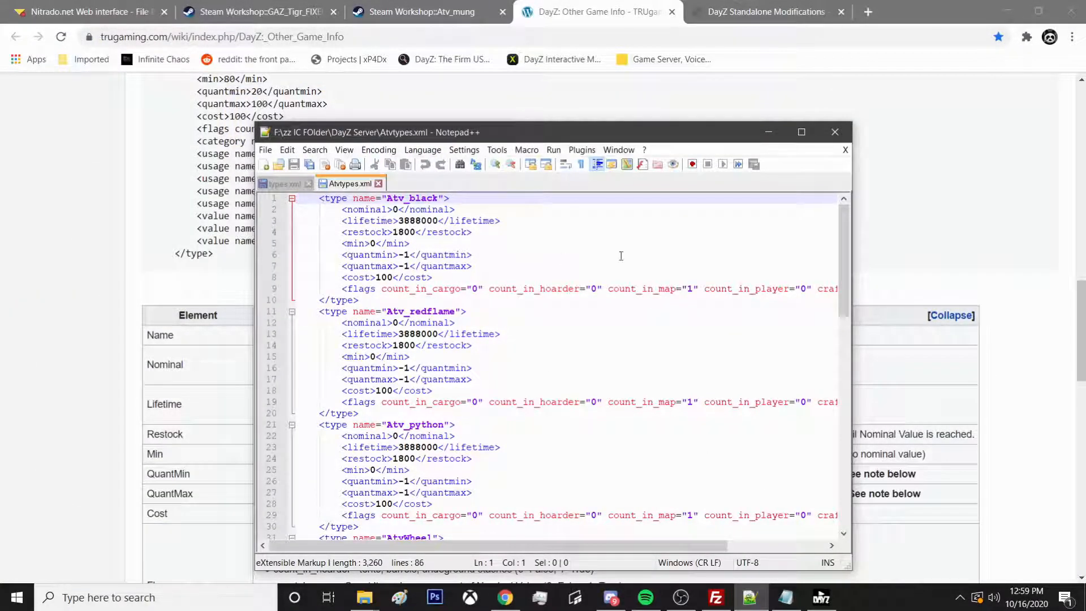
# Look through the ATV entries in Atvtypes.xml and copy the file's entire contents
pyautogui.moveTo(841, 221); pyautogui.dragTo(838, 305)
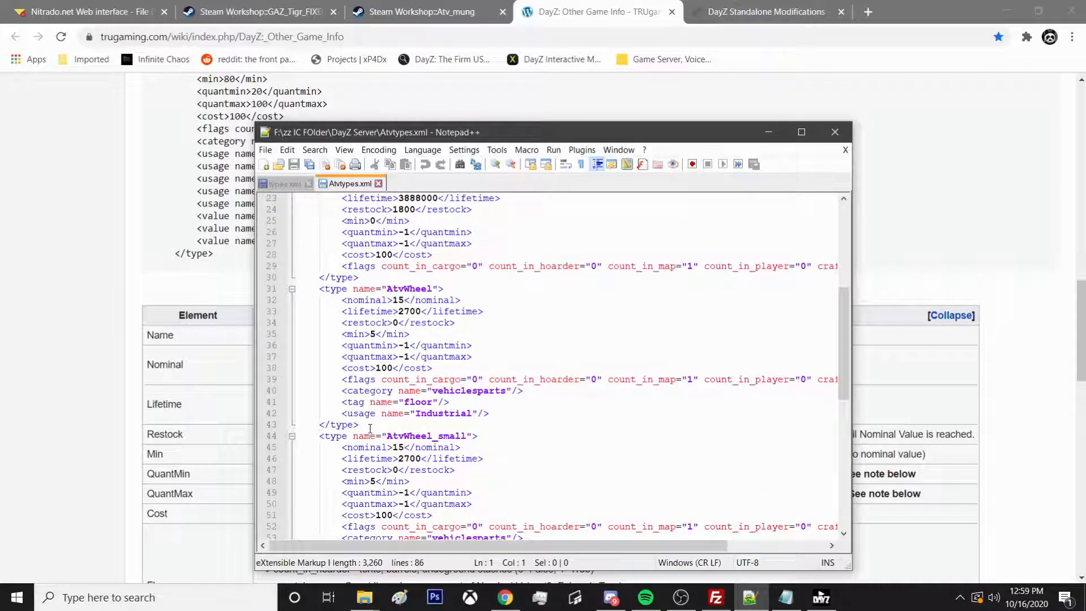
pyautogui.moveTo(840, 320); pyautogui.dragTo(843, 431)
pyautogui.click(370, 381)
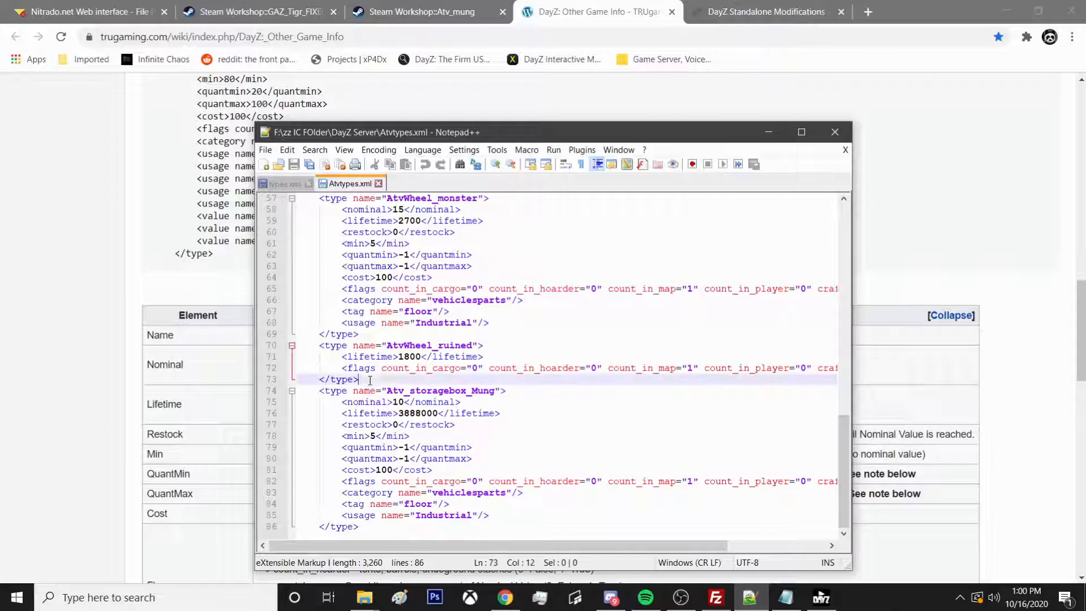
pyautogui.hotkey('ctrl', 'a')
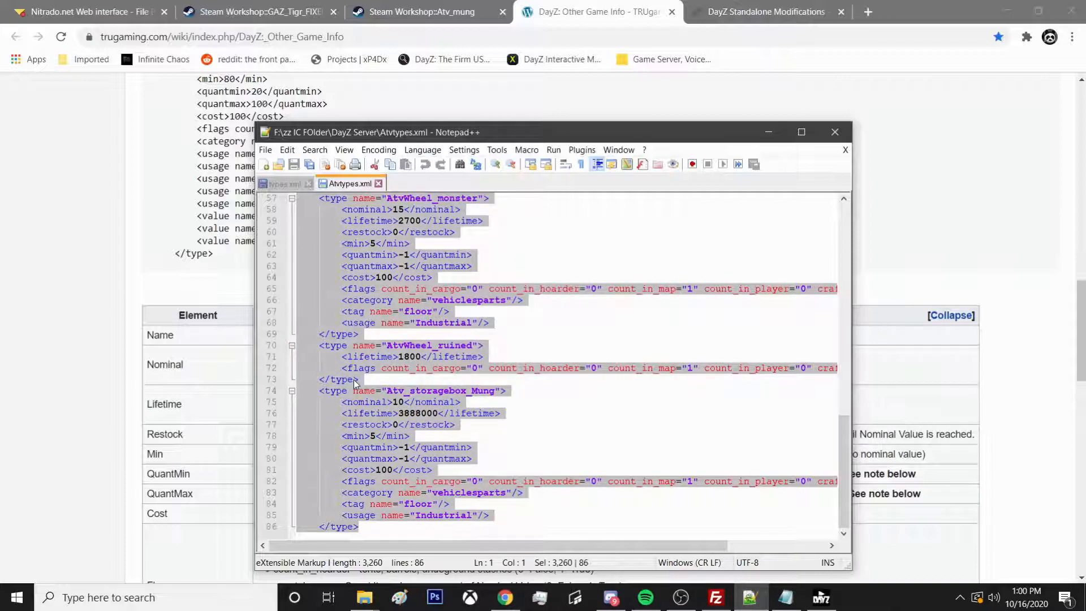
pyautogui.rightClick(410, 254)
pyautogui.click(441, 276)
# Paste the copied ATV entries above the closing </types> tag in types.xml and delete the two blank lines left after them
pyautogui.click(283, 183)
pyautogui.click(349, 480)
pyautogui.rightClick(345, 483)
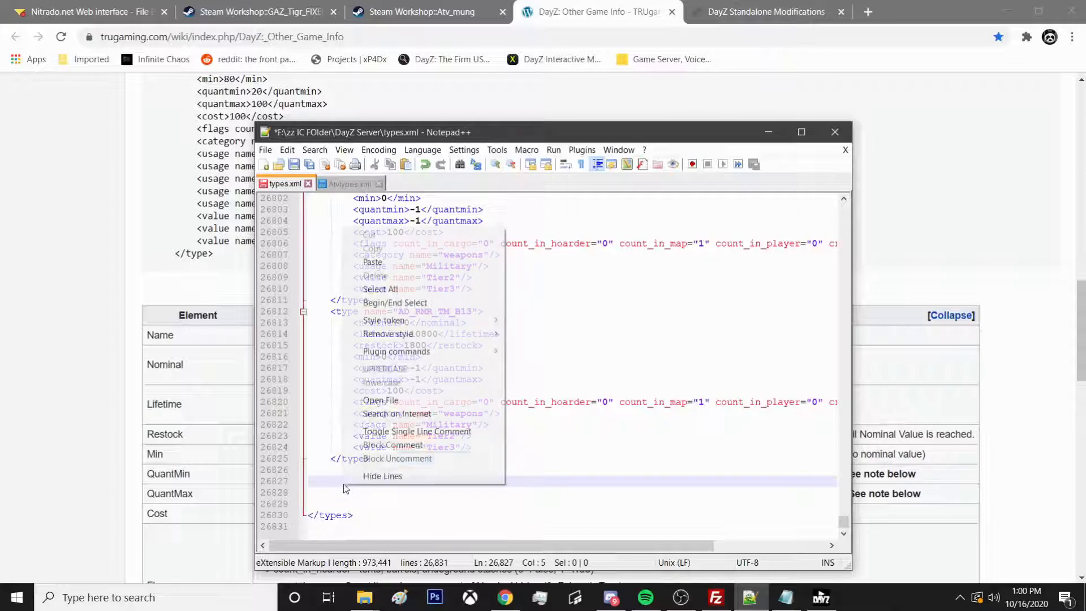
pyautogui.click(378, 266)
pyautogui.scroll(-2, 430, 428)
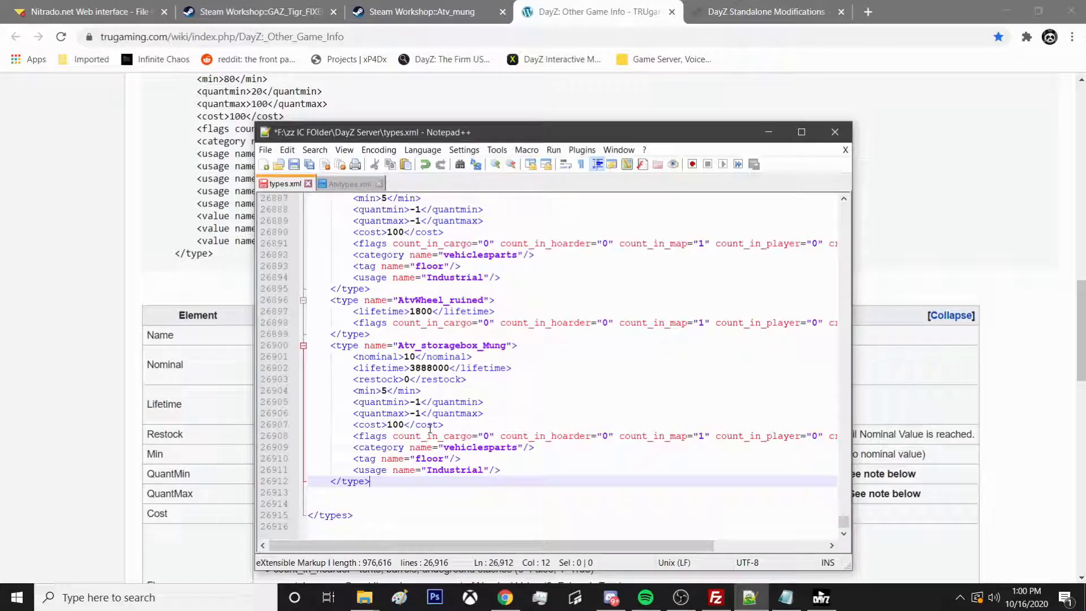
pyautogui.click(348, 504)
pyautogui.press('BackSpace')
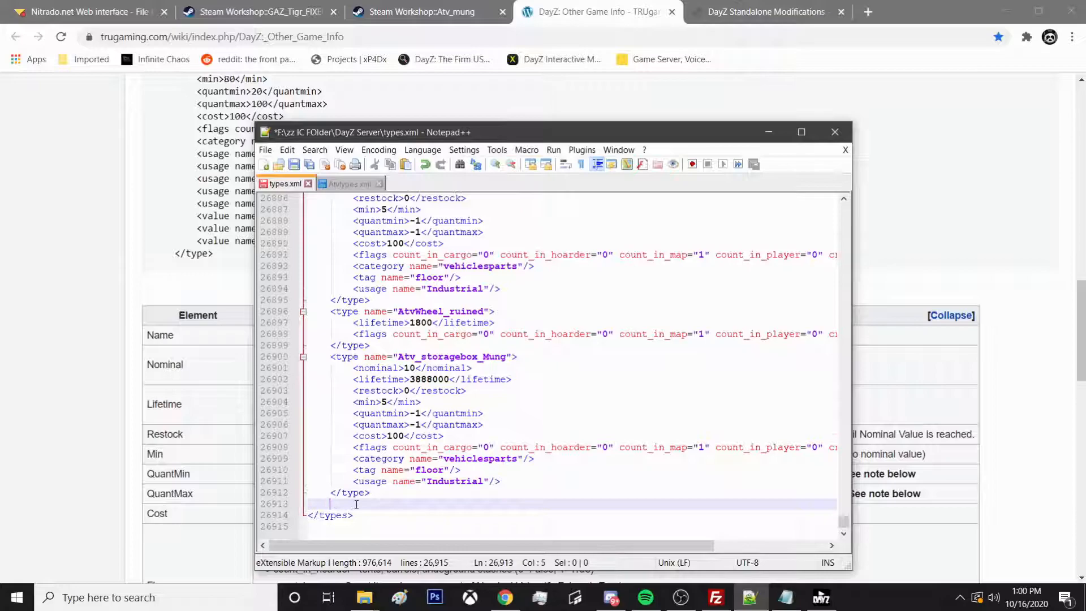
pyautogui.press('BackSpace')
# Examine the last part of types.xml, comparing the existing item entries with the pasted ATV entries through to the closing </types> tag
pyautogui.moveTo(844, 528); pyautogui.dragTo(839, 518)
pyautogui.scroll(-15, 515, 428)
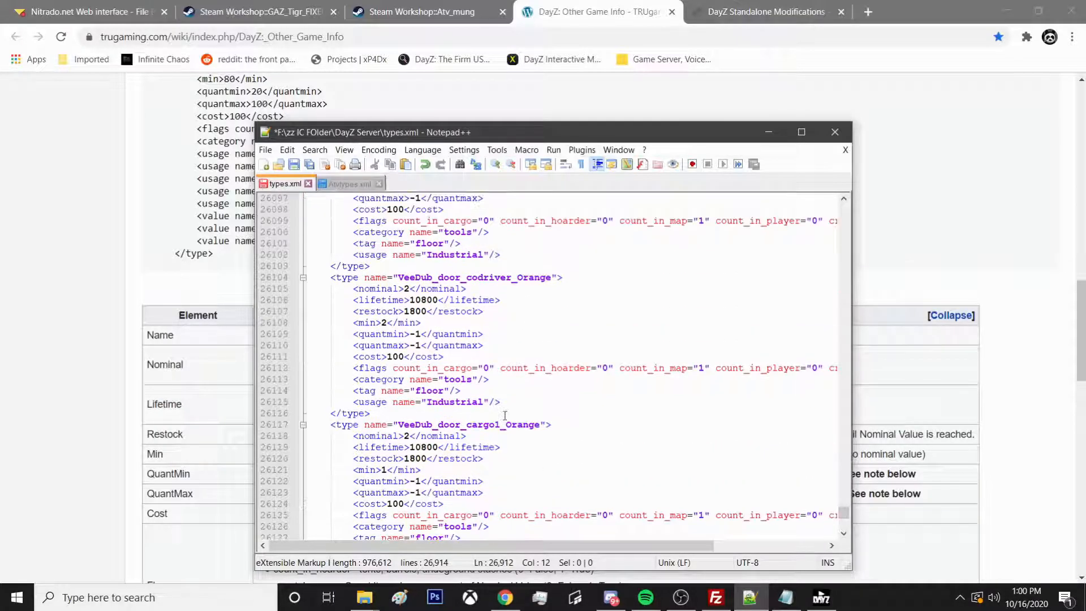
pyautogui.scroll(-20, 430, 424)
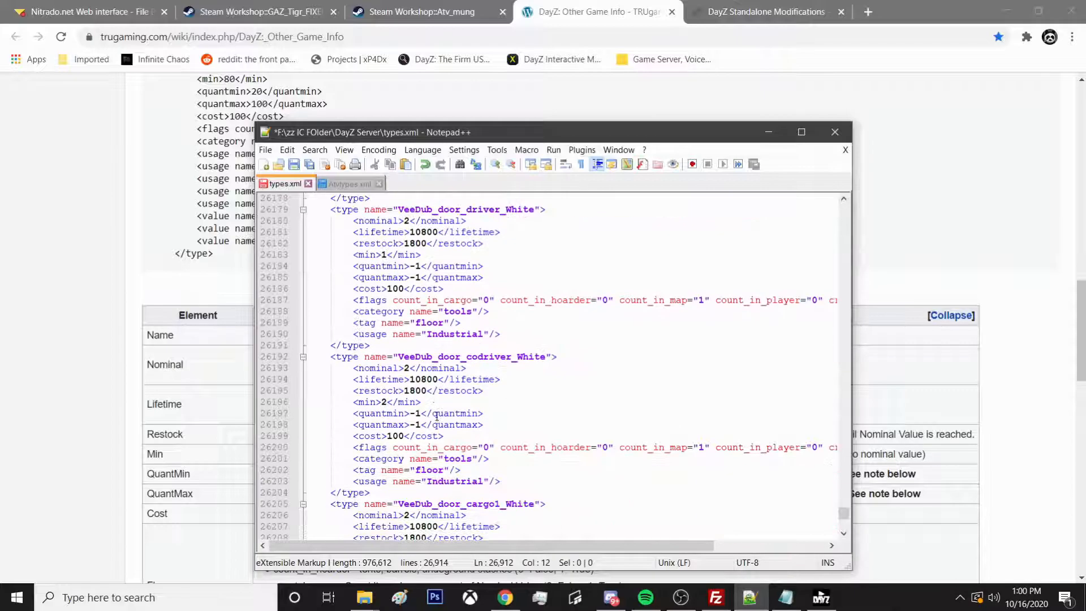
pyautogui.scroll(-20, 433, 415)
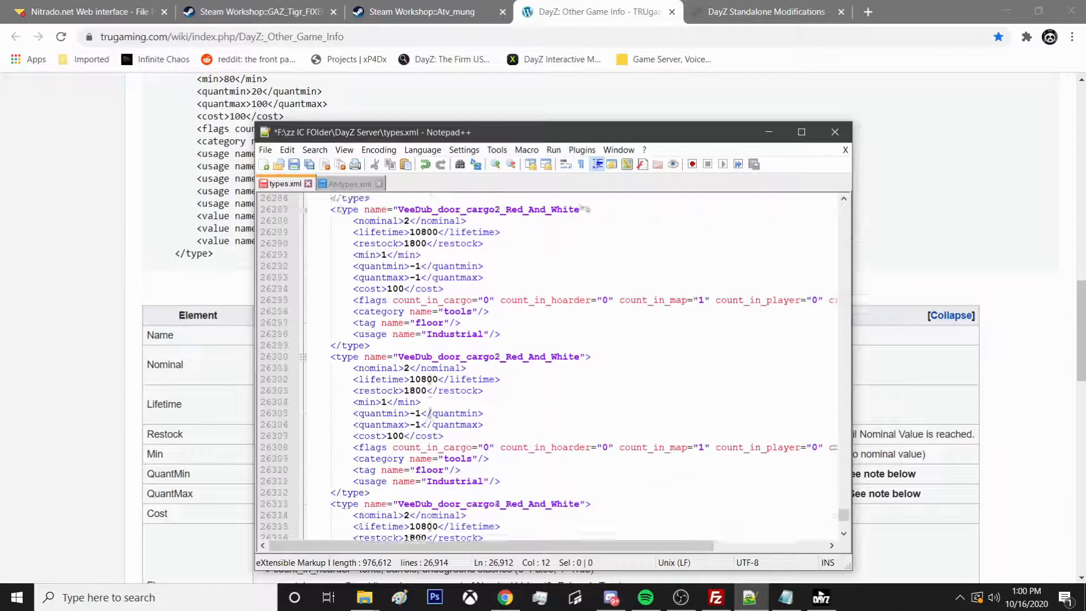
pyautogui.scroll(-20, 437, 416)
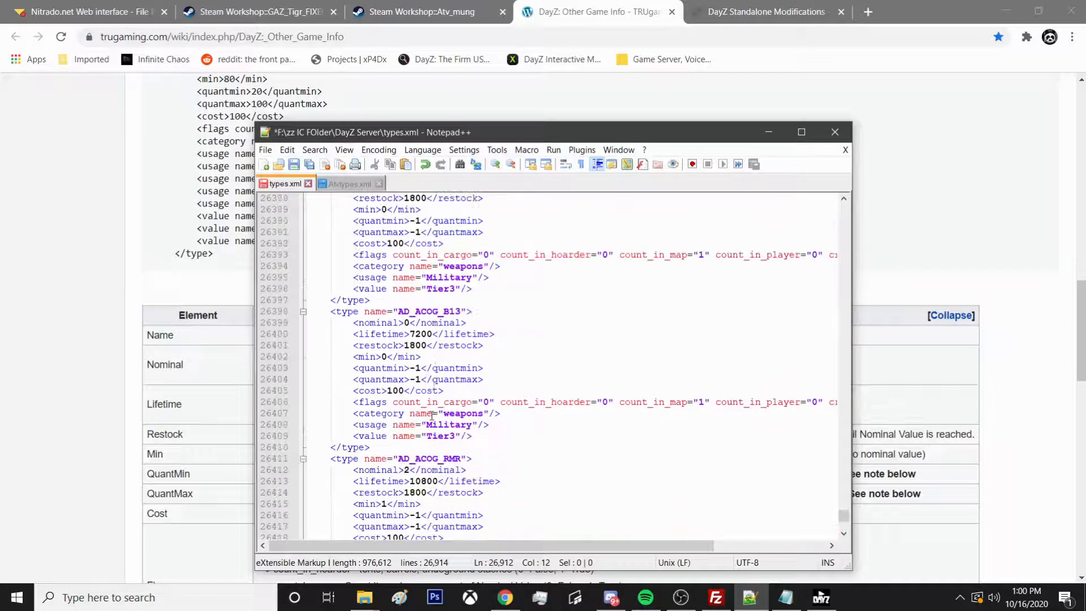
pyautogui.scroll(-20, 437, 420)
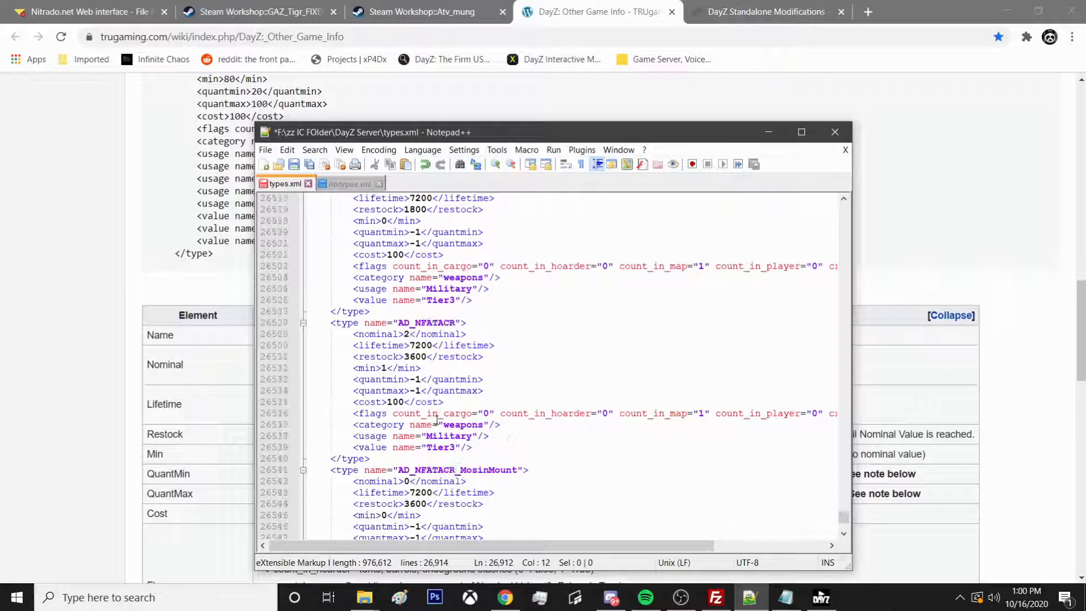
pyautogui.scroll(-20, 440, 424)
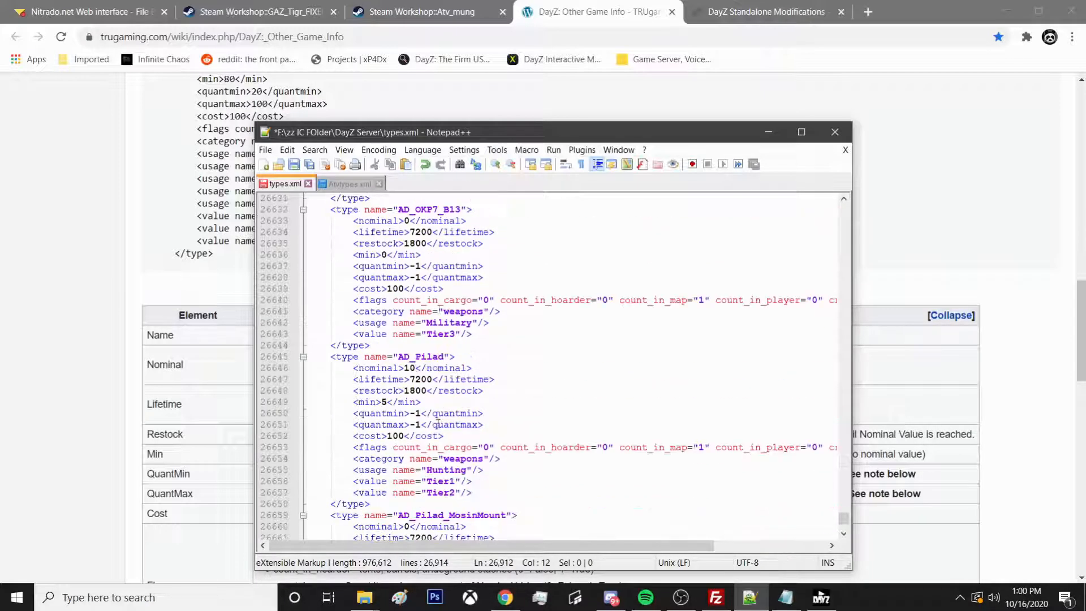
pyautogui.scroll(-11, 437, 424)
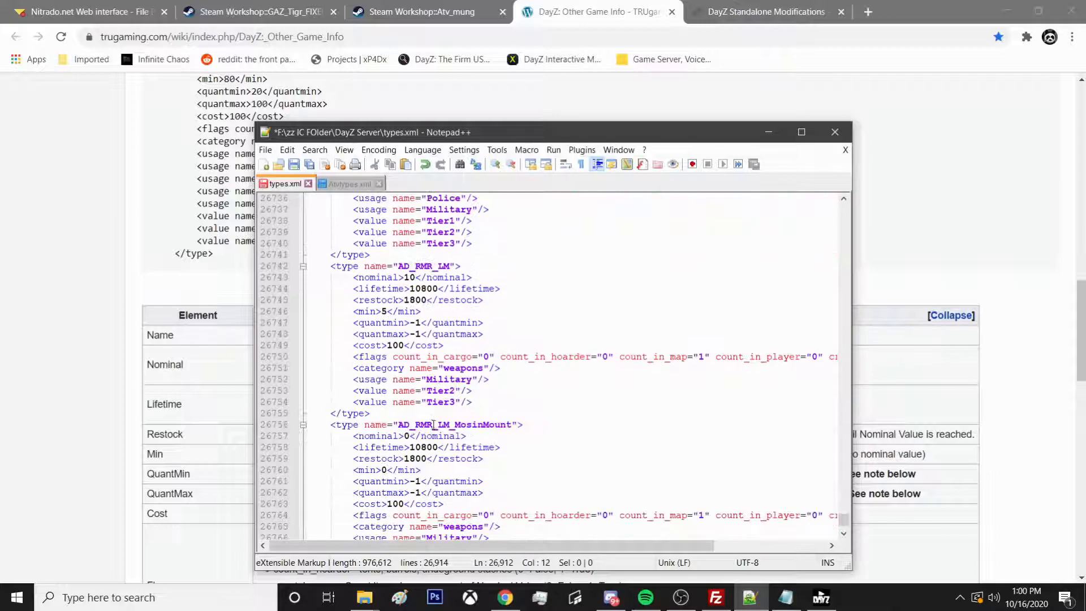
pyautogui.hotkey('ctrl', 'End')
pyautogui.scroll(2, 433, 424)
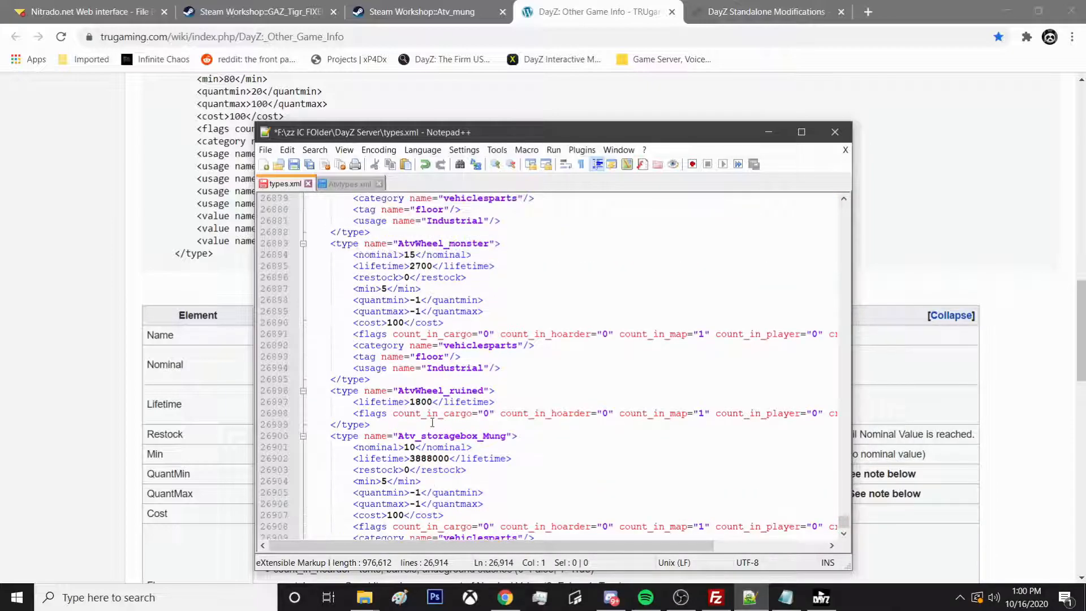
pyautogui.scroll(6, 432, 423)
pyautogui.scroll(-8, 451, 441)
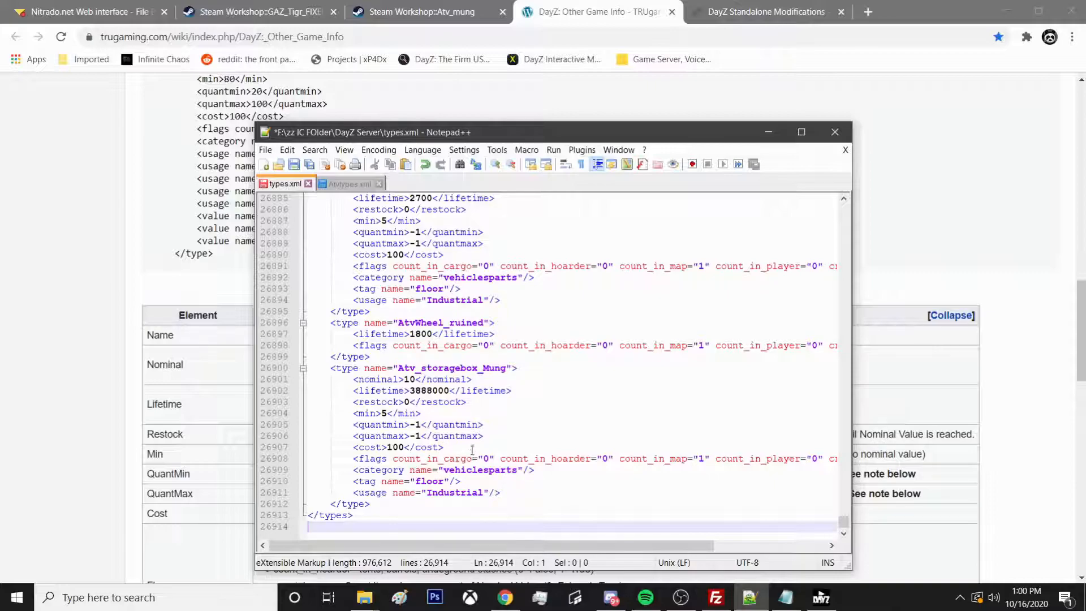
pyautogui.scroll(18, 473, 447)
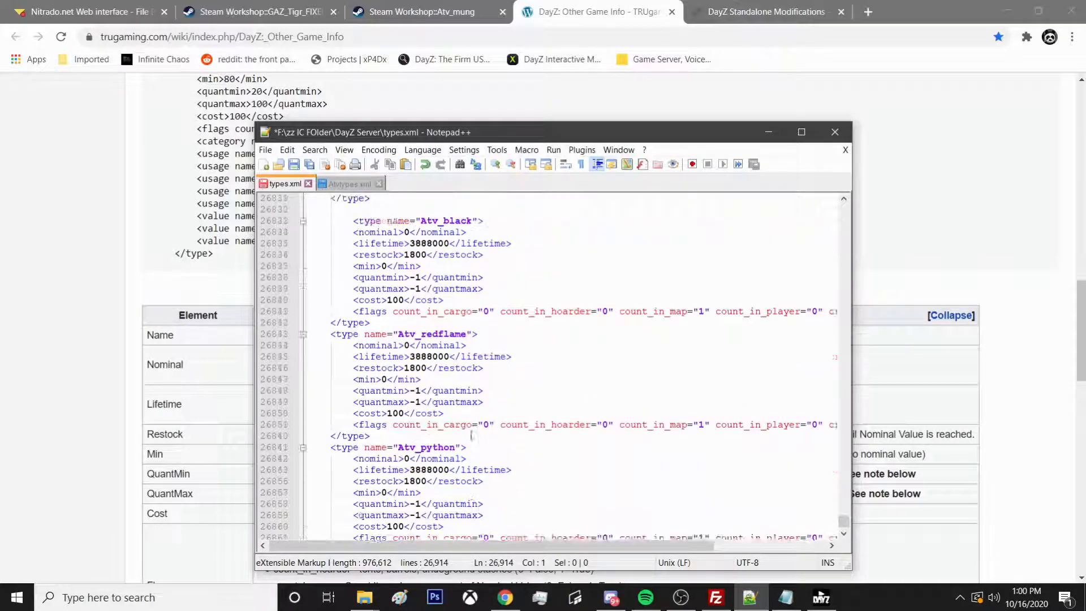
pyautogui.scroll(7, 471, 435)
pyautogui.scroll(-6, 470, 431)
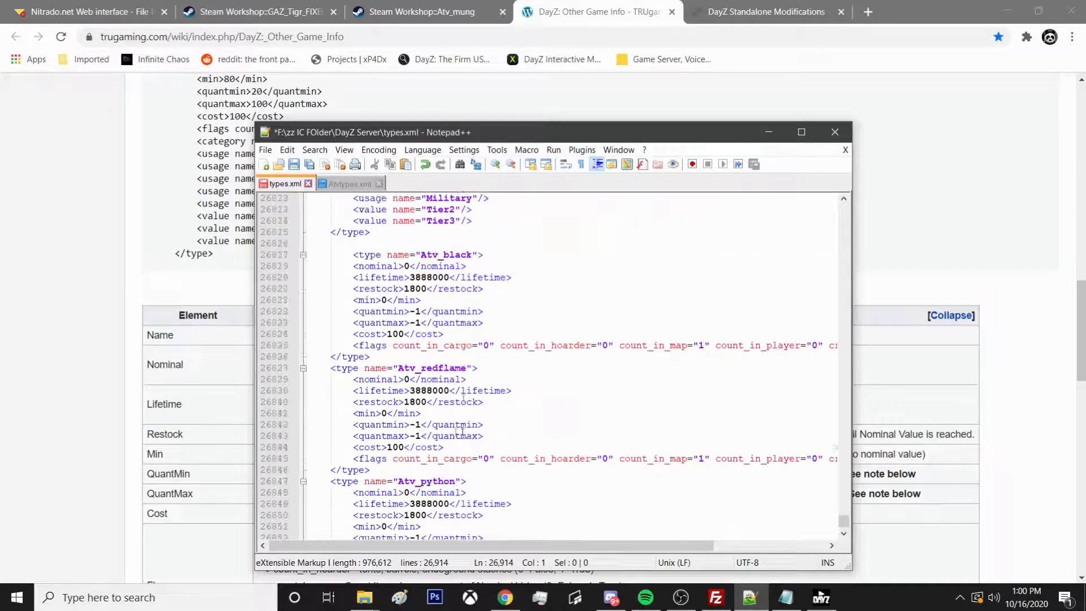
# Remove the extra indentation before the Atv_black type tag in types.xml and delete the blank line above it
pyautogui.scroll(1, 382, 246)
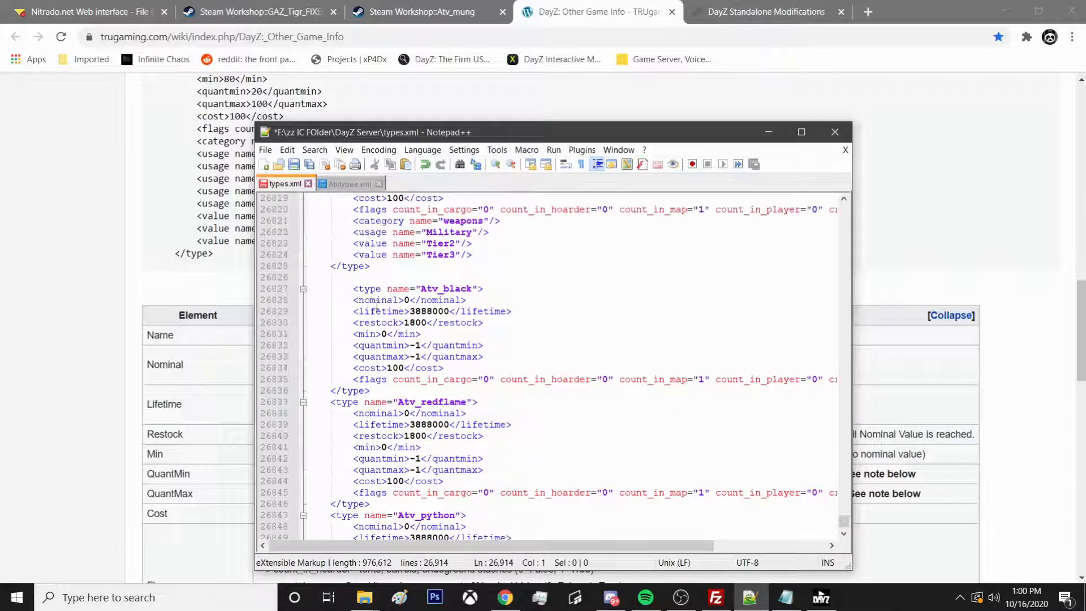
pyautogui.click(339, 277)
pyautogui.moveTo(353, 289); pyautogui.dragTo(339, 287)
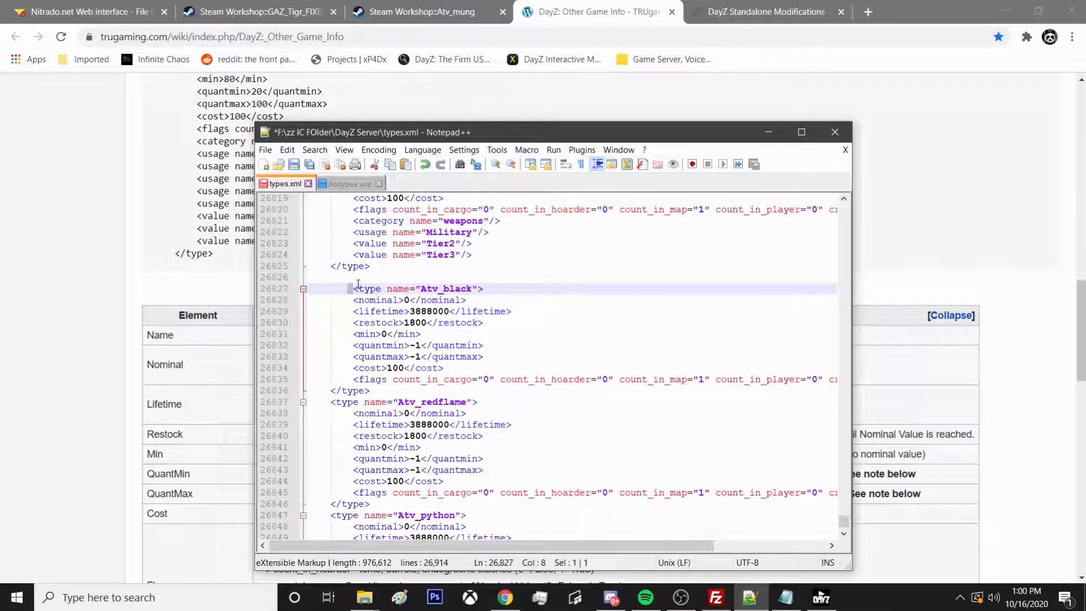
pyautogui.press('BackSpace')
pyautogui.press('BackSpace')
pyautogui.press('BackSpace')
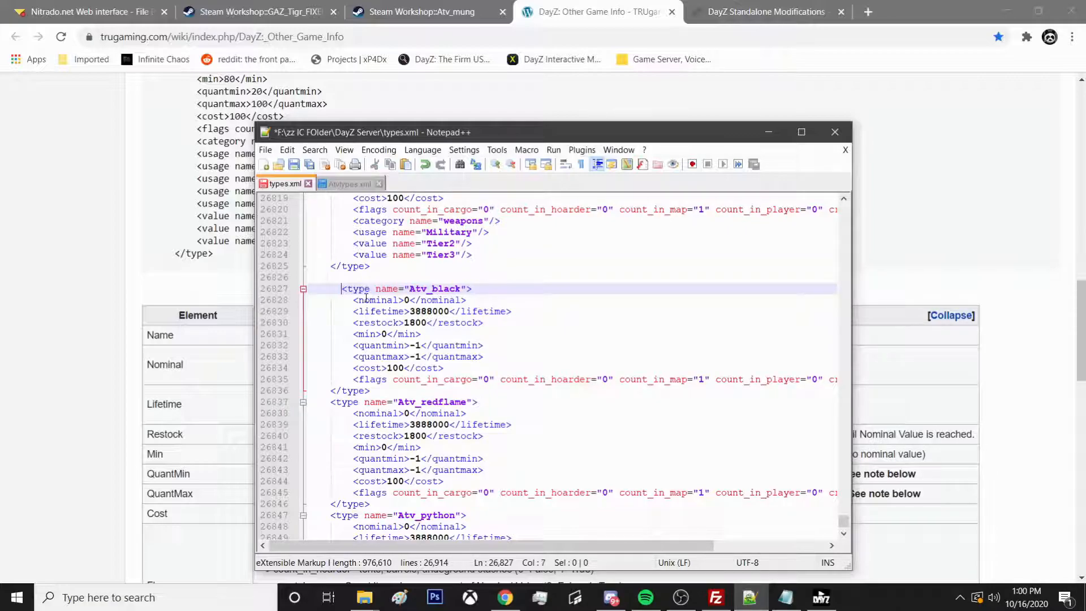
pyautogui.click(343, 277)
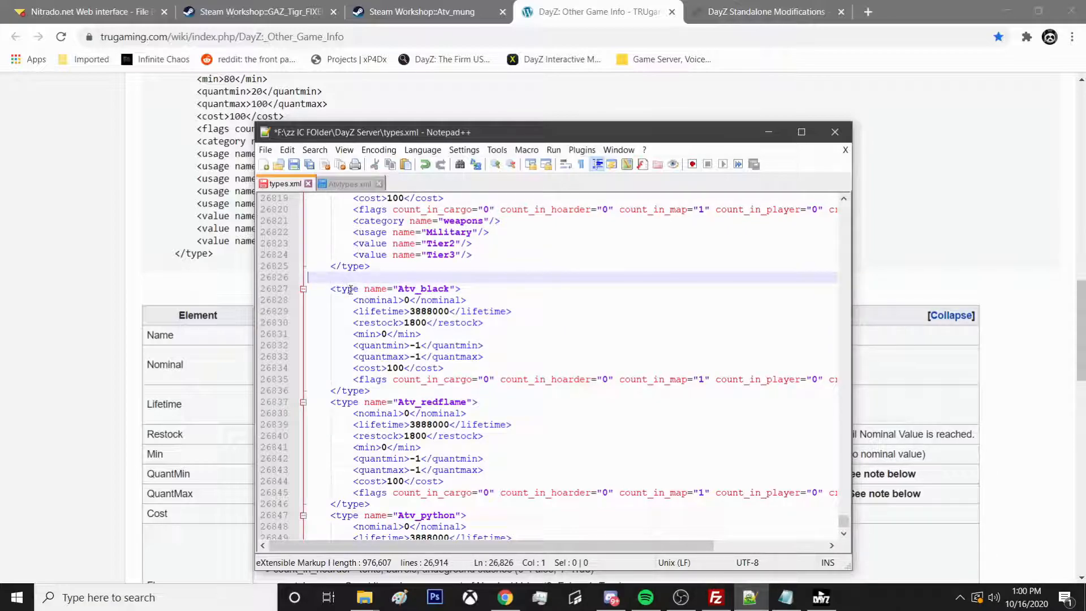
pyautogui.press('BackSpace')
# Try to save the edited file over the existing types file in the DayZ Server folder using Save As
pyautogui.click(265, 150)
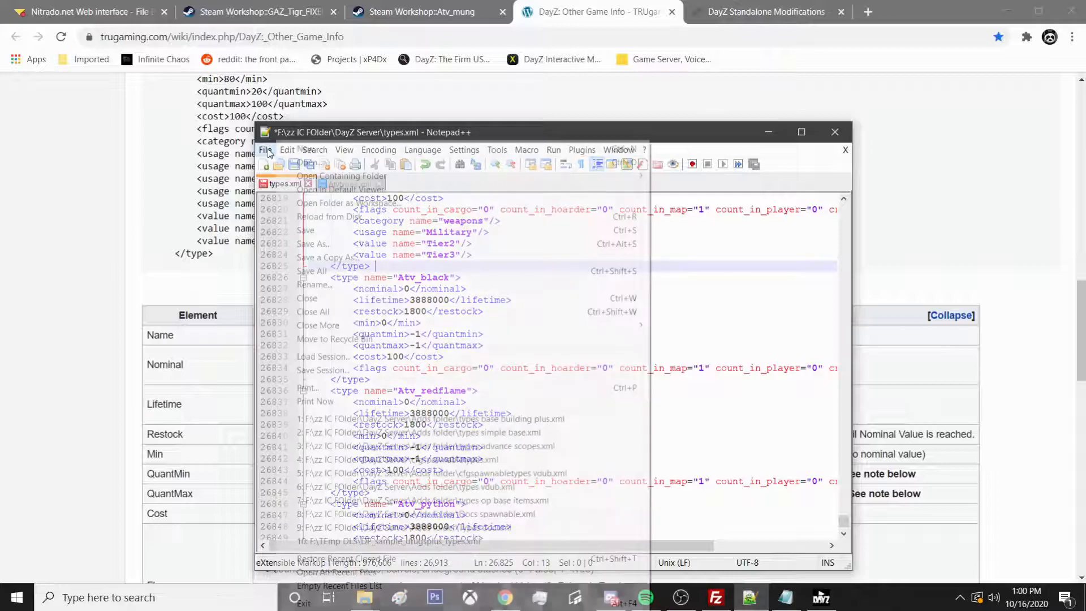
pyautogui.click(313, 244)
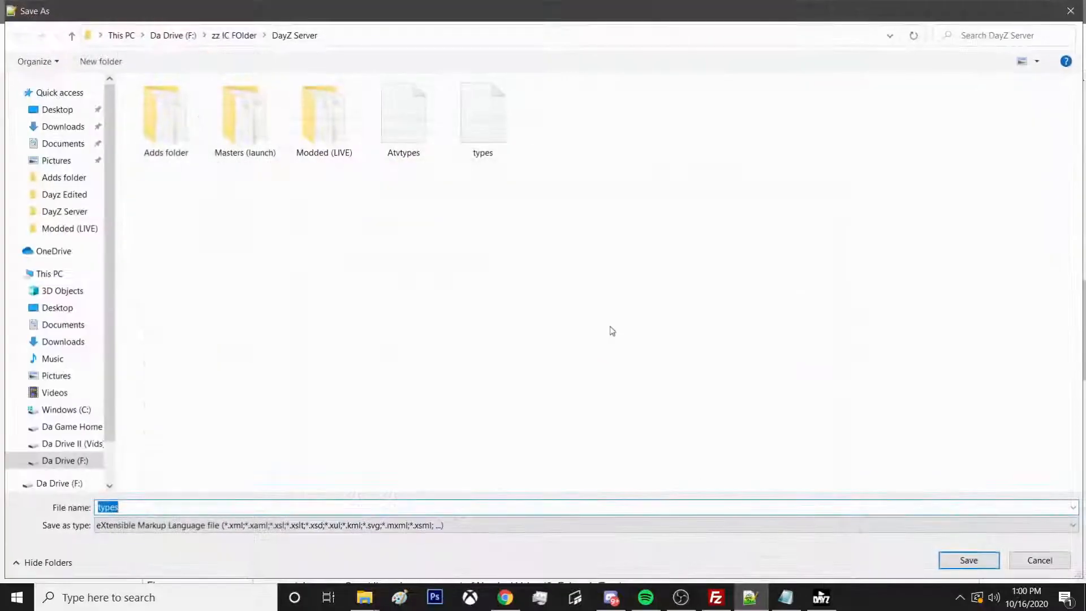
pyautogui.click(483, 129)
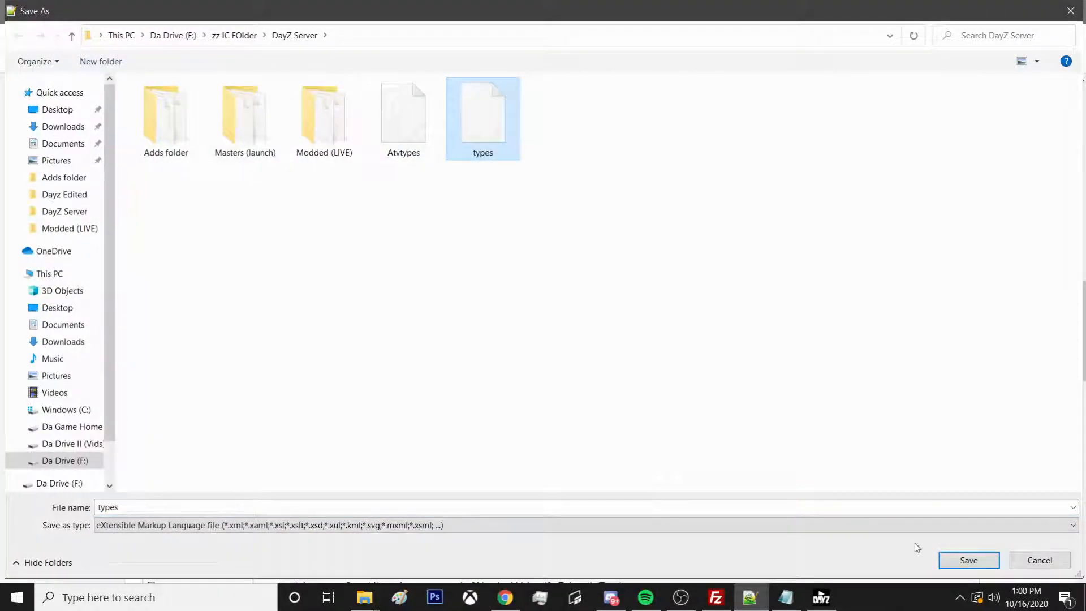
pyautogui.click(969, 563)
pyautogui.click(587, 301)
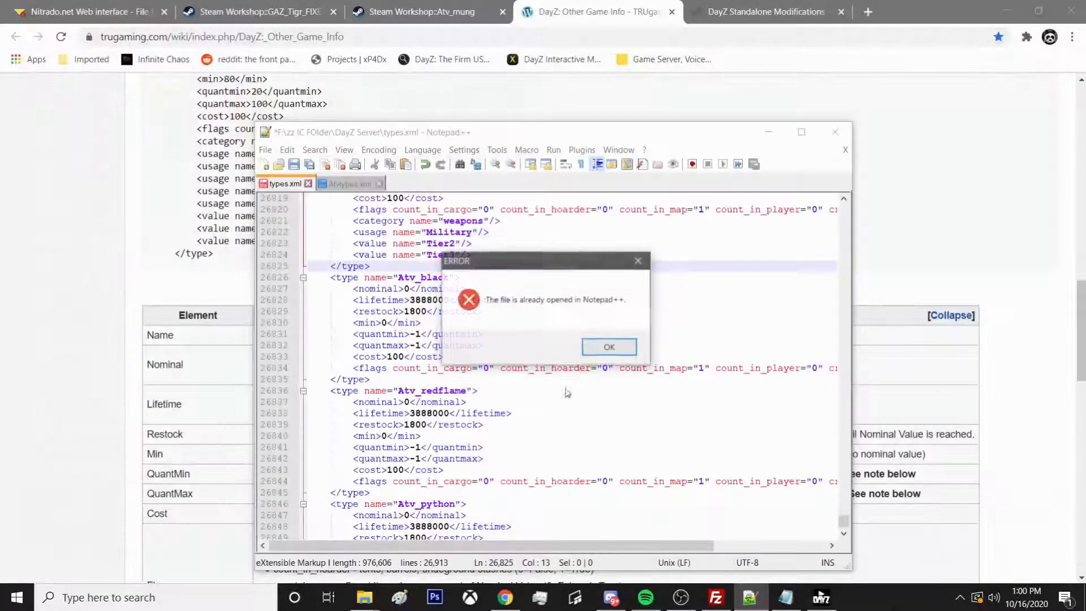
pyautogui.click(609, 347)
# Close Atvtypes.xml, keeping types.xml open, and switch to the DayZ Server folder in File Explorer
pyautogui.click(351, 184)
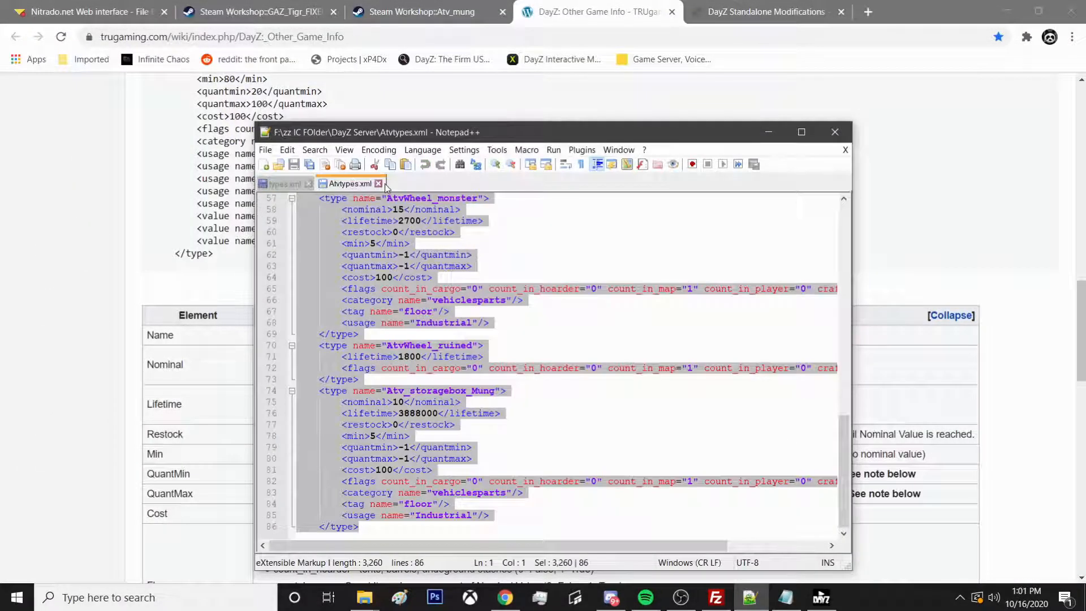
pyautogui.click(378, 184)
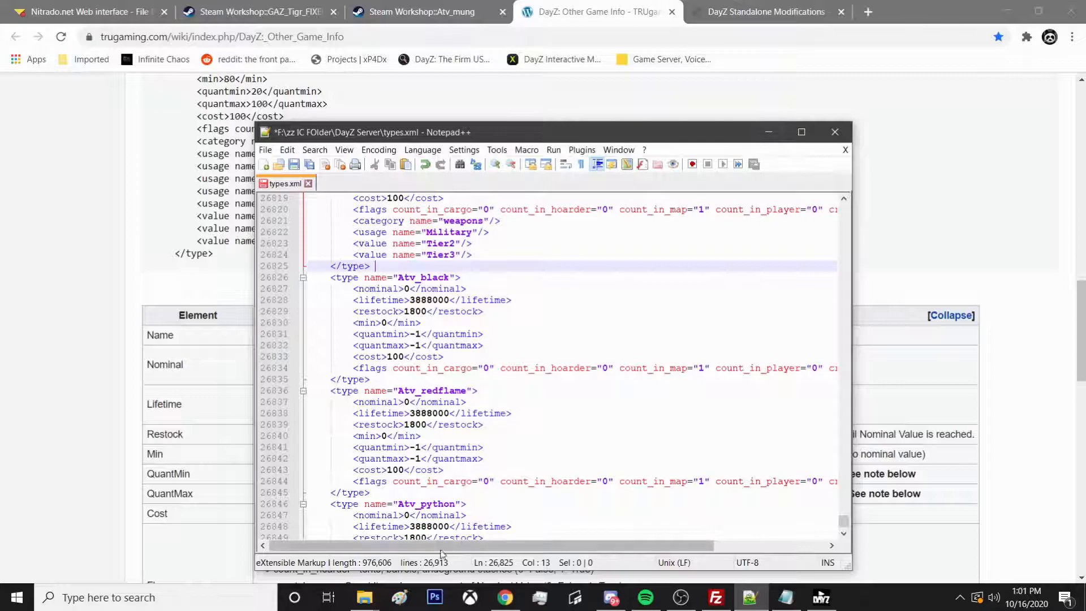
pyautogui.moveTo(370, 602)
pyautogui.click(350, 535)
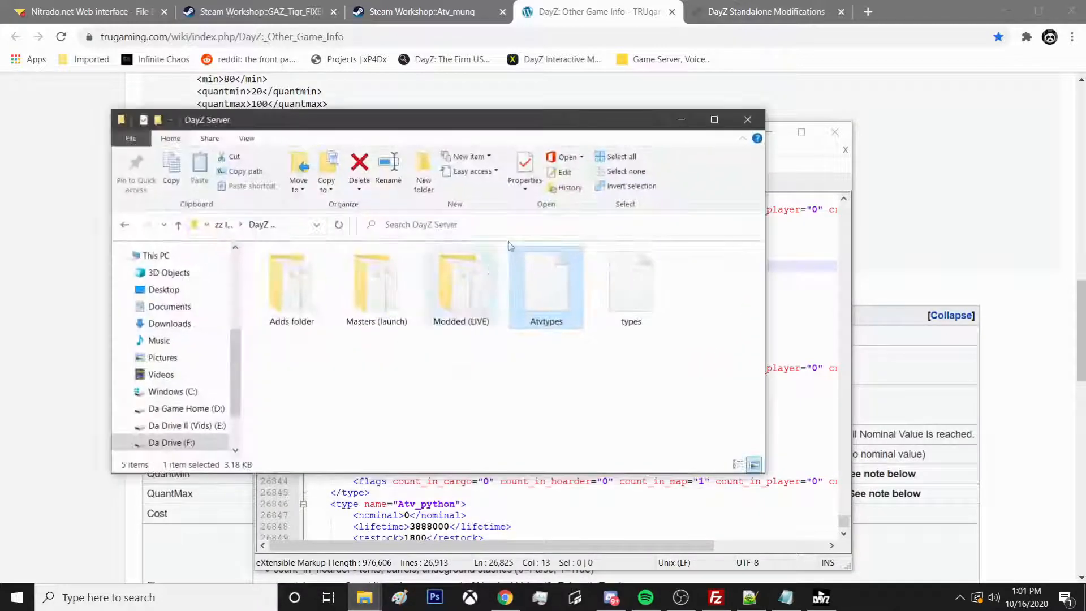
# Delete the Atvtypes file from the DayZ Server folder and minimize the folder window
pyautogui.click(625, 302)
pyautogui.click(541, 287)
pyautogui.rightClick(540, 287)
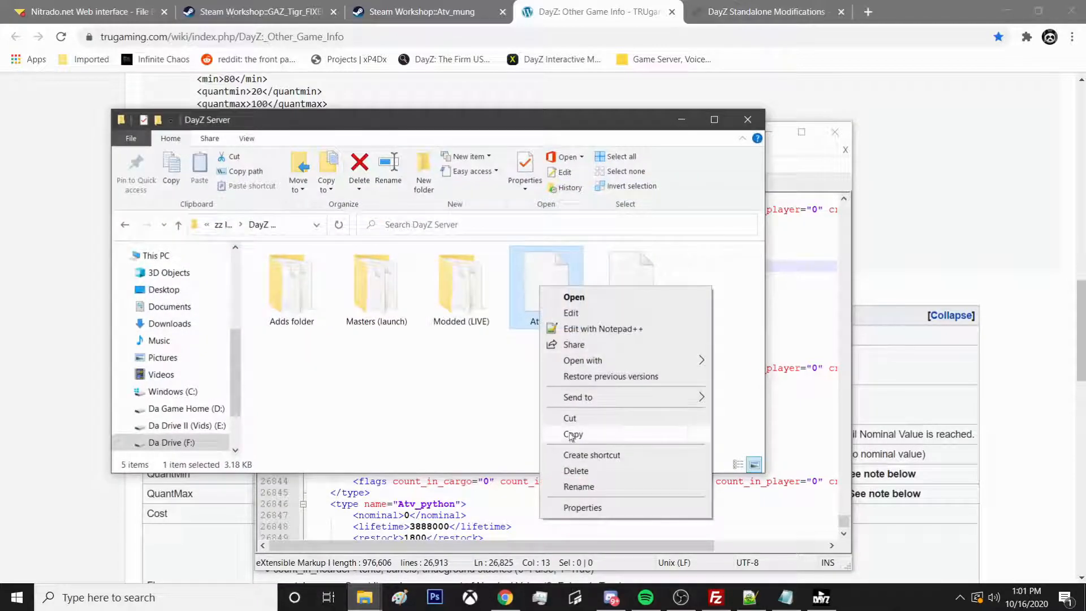
pyautogui.click(577, 472)
pyautogui.doubleClick(279, 285)
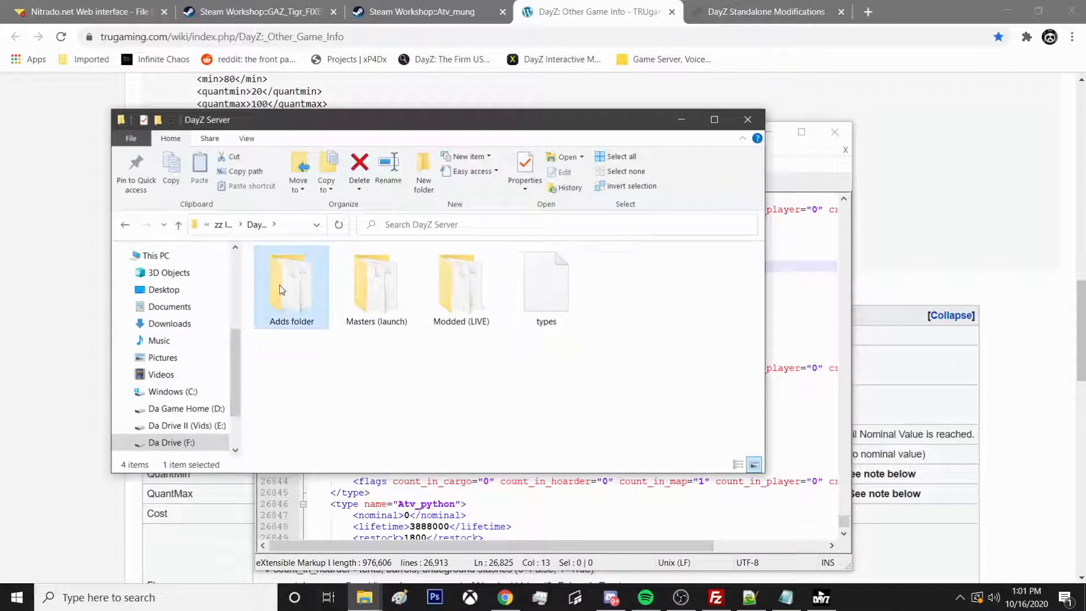
pyautogui.hotkey('alt', 'Left')
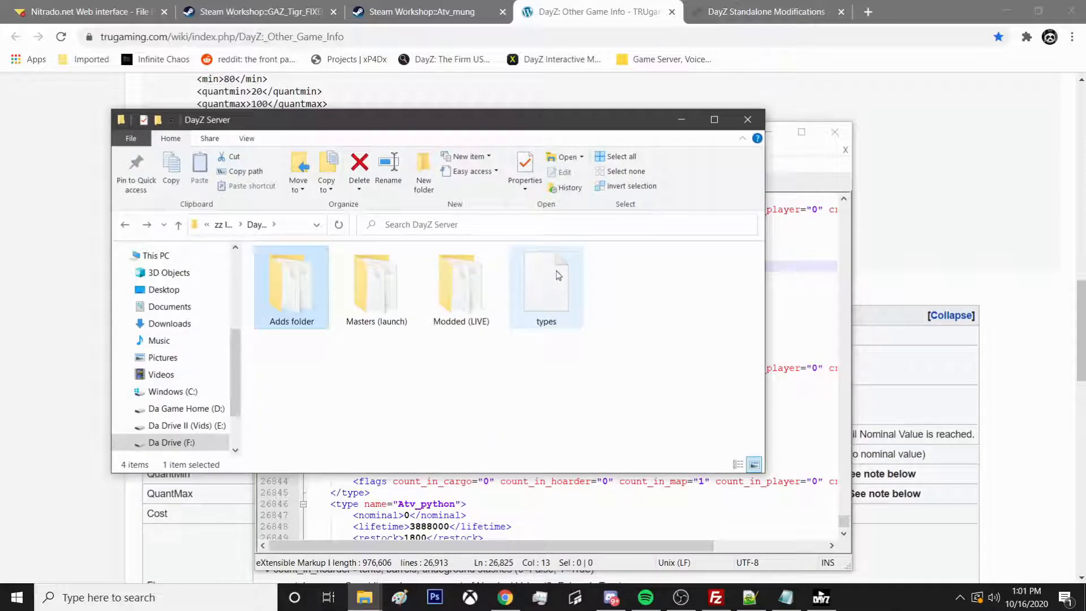
pyautogui.click(682, 120)
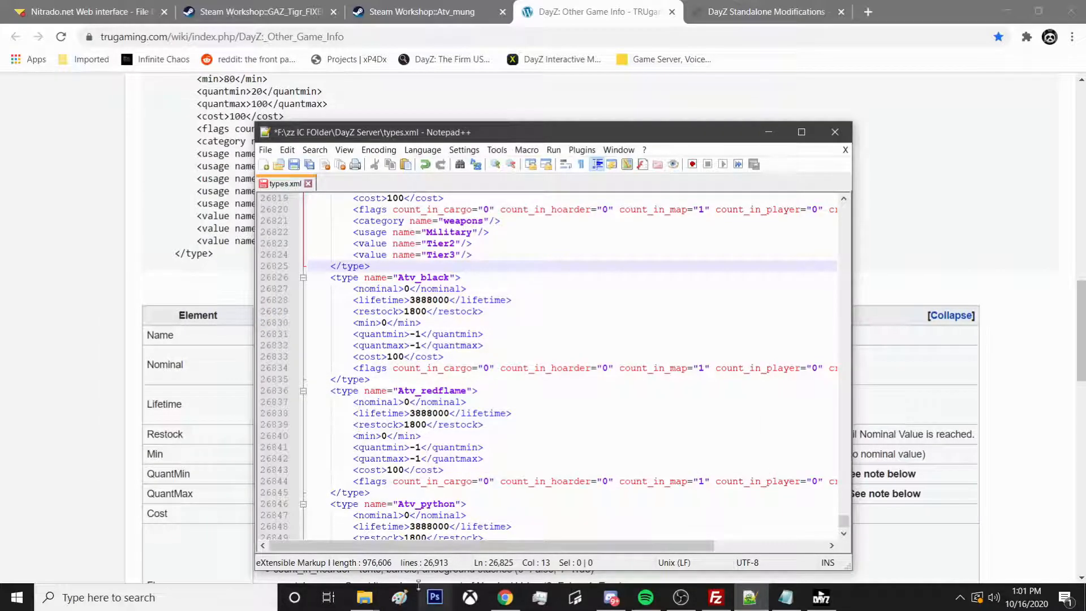
# Mark the Types entry with an X in the Notepad mod checklist, and return to types.xml in Notepad++
pyautogui.click(786, 597)
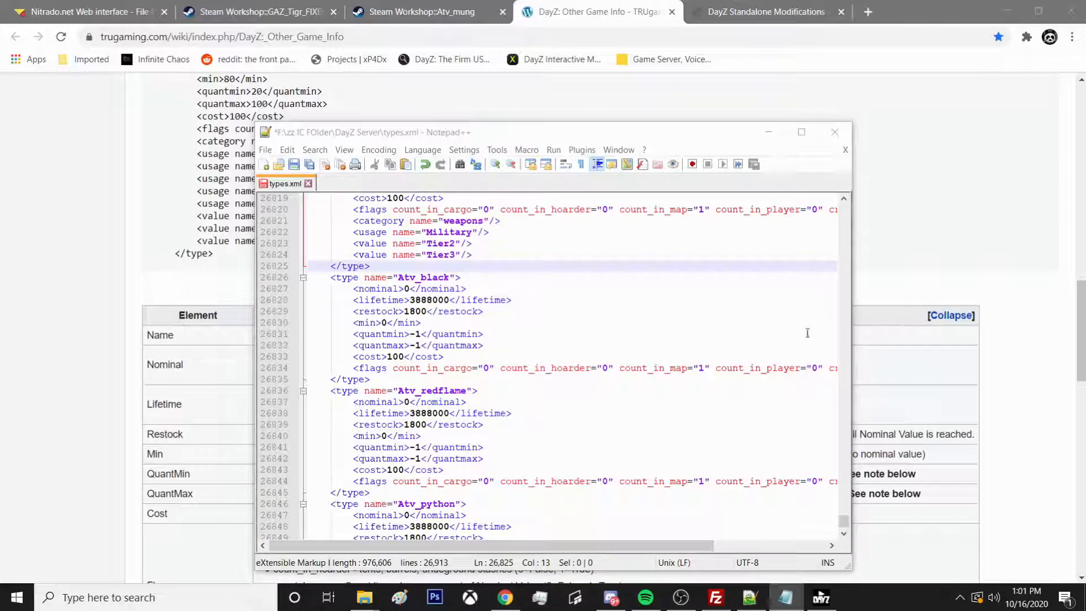
pyautogui.click(786, 597)
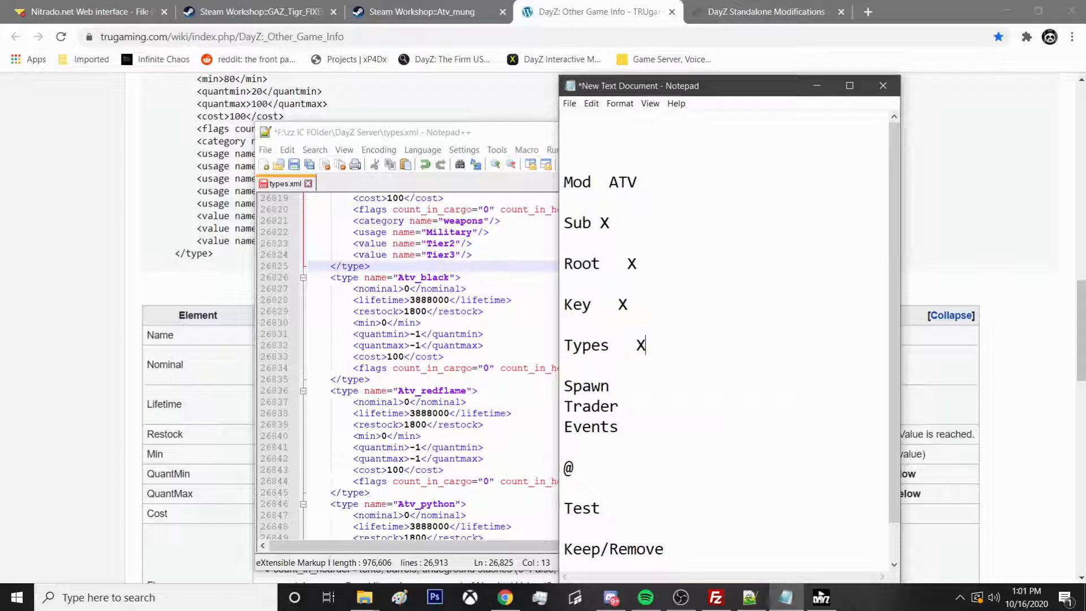
pyautogui.click(817, 89)
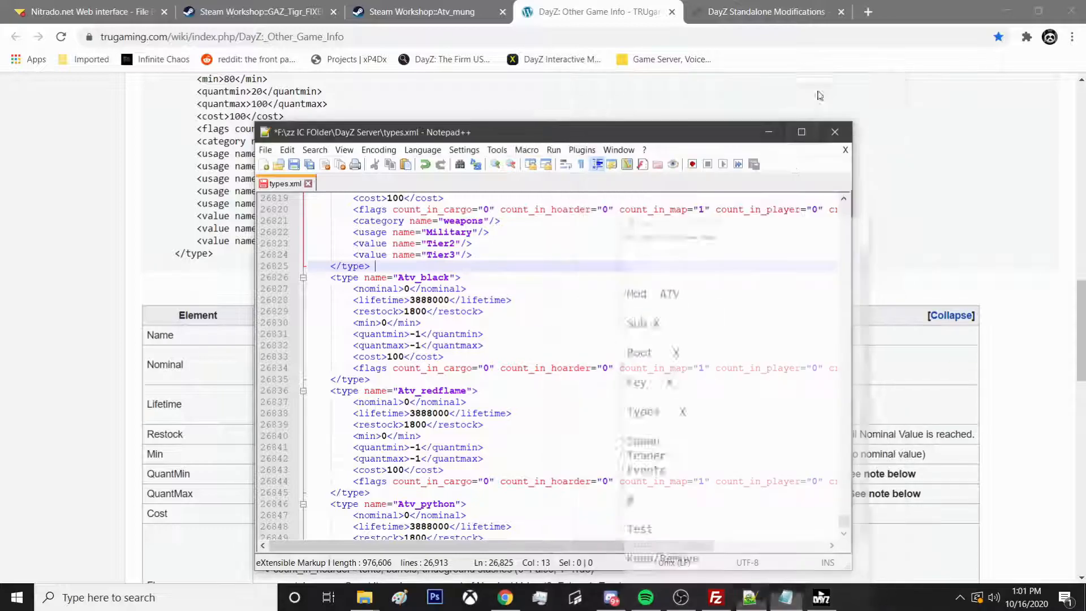
pyautogui.scroll(-2, 675, 324)
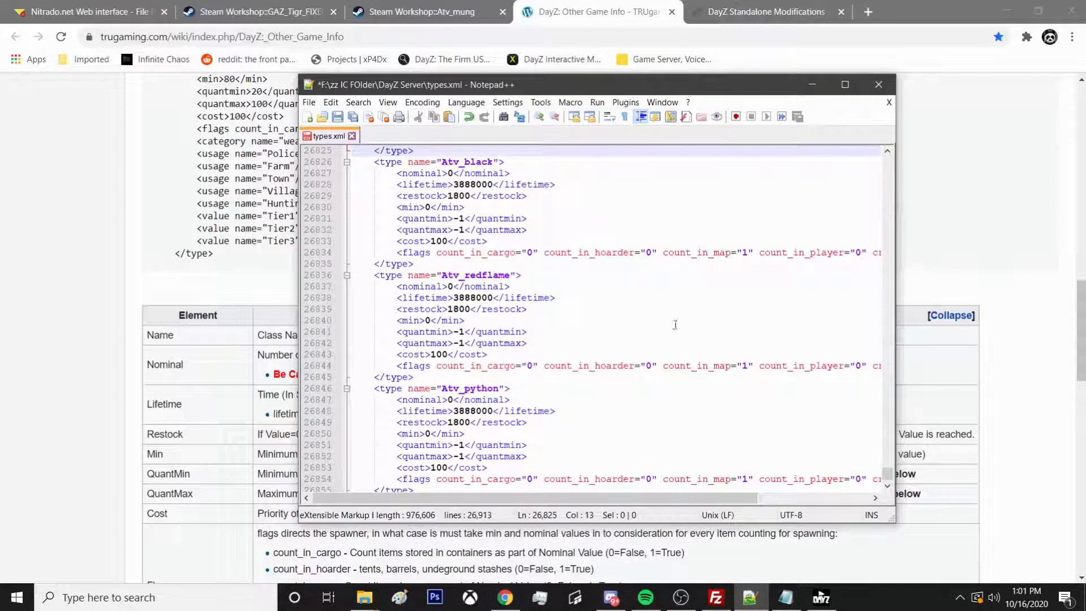
# Switch to the second DayZ Server window in File Explorer and browse the recent files in Quick access
pyautogui.moveTo(365, 597)
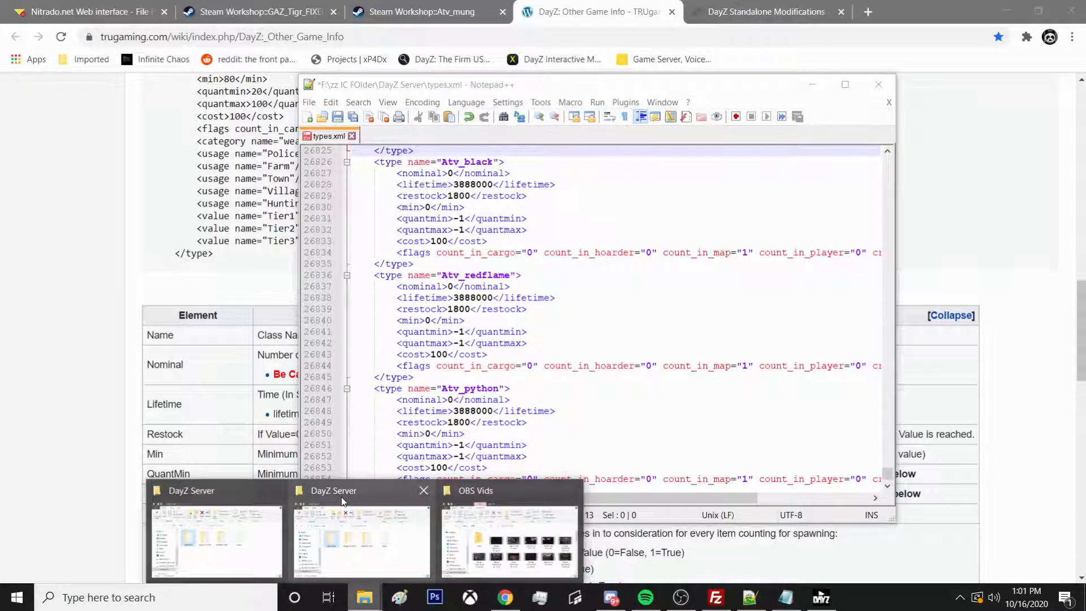
pyautogui.moveTo(343, 502)
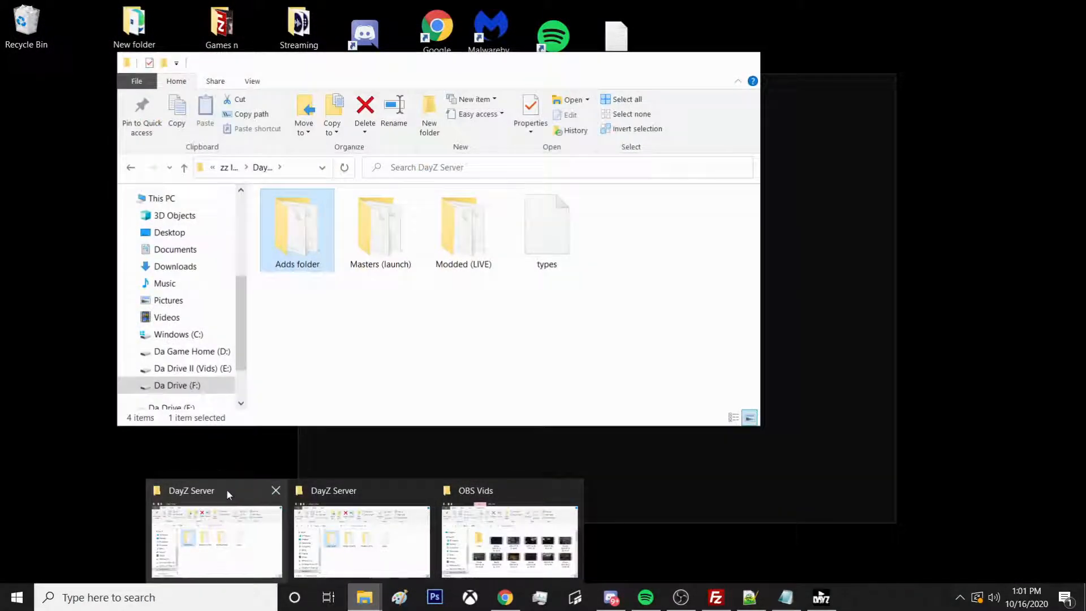
pyautogui.click(227, 489)
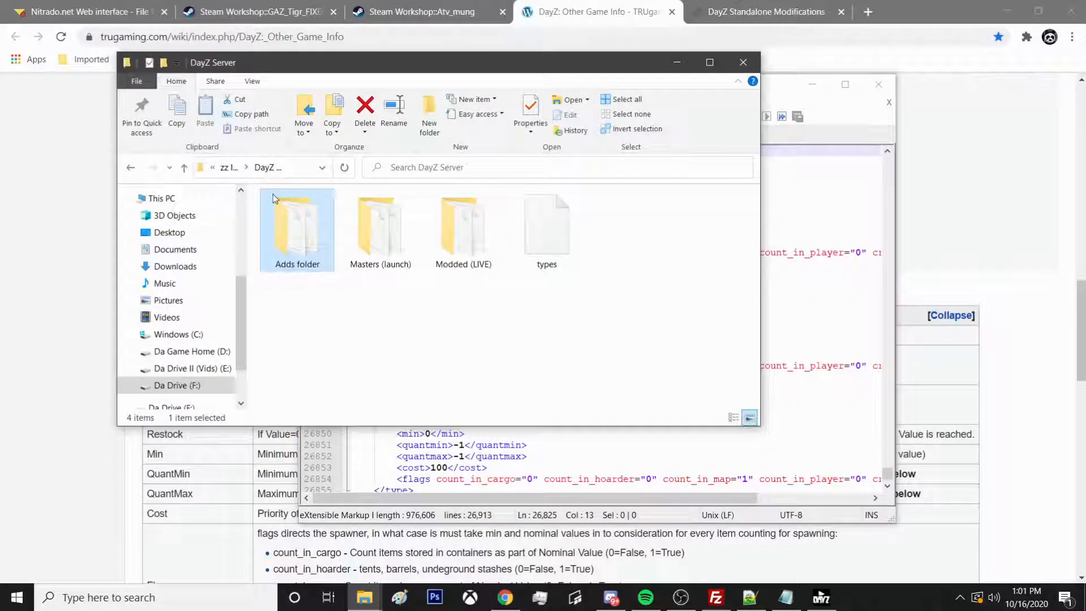
pyautogui.click(364, 598)
pyautogui.click(369, 491)
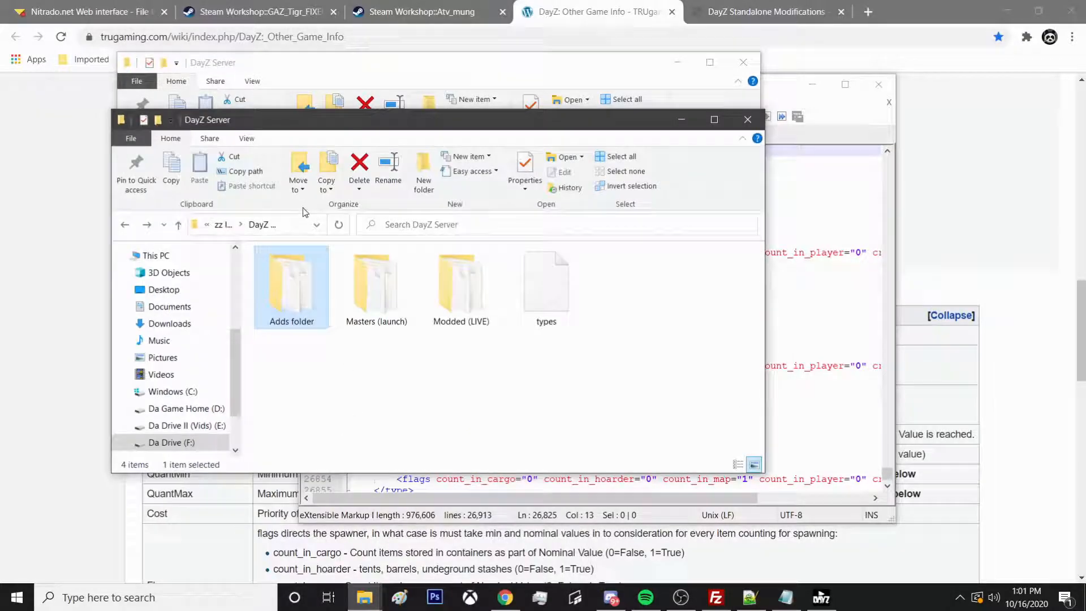
pyautogui.click(224, 225)
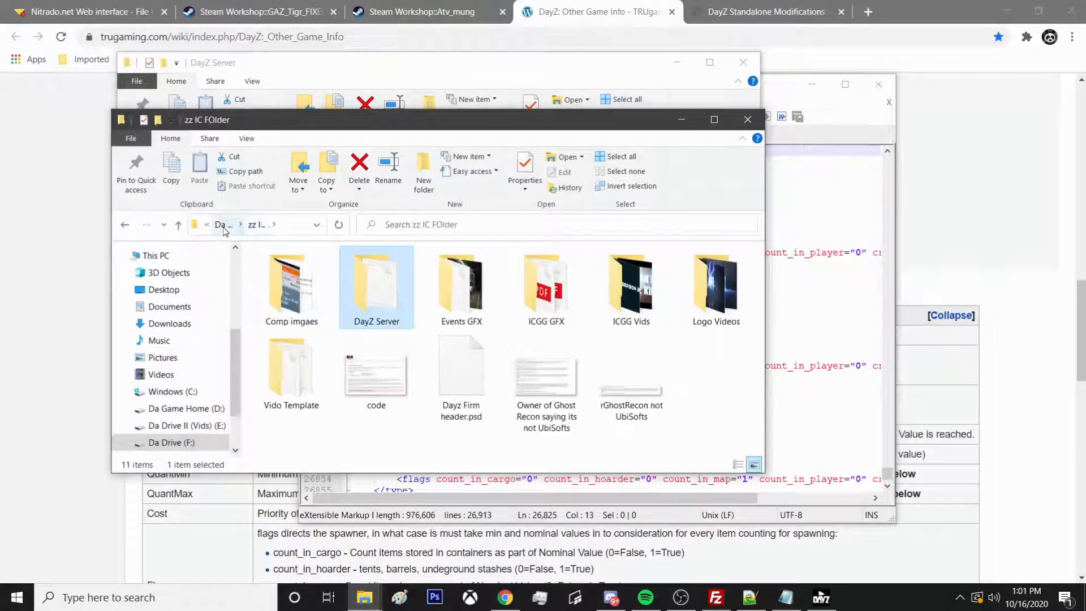
pyautogui.scroll(4, 176, 371)
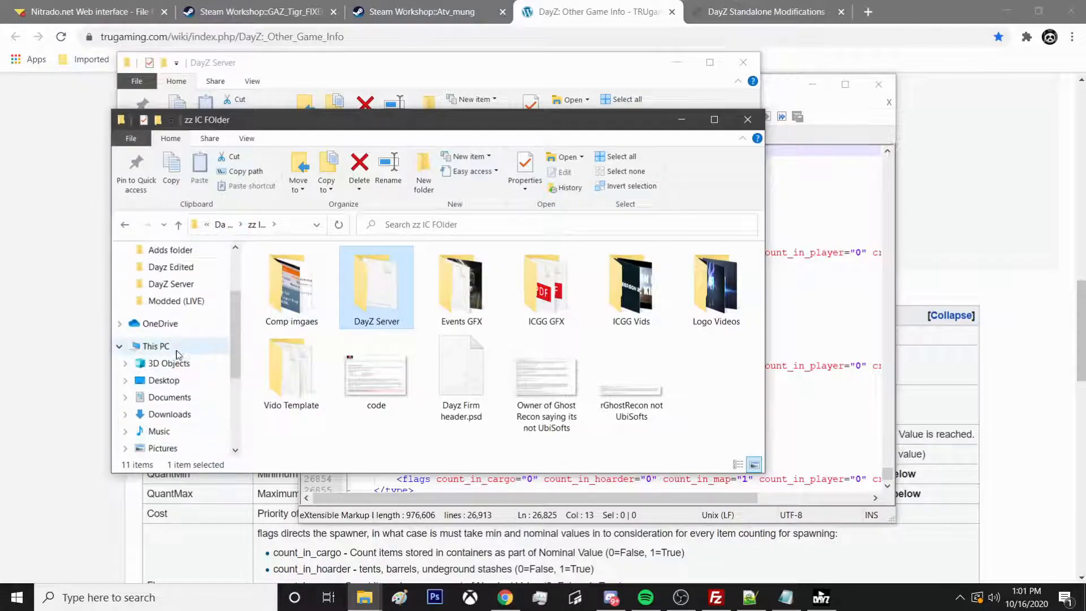
pyautogui.click(166, 261)
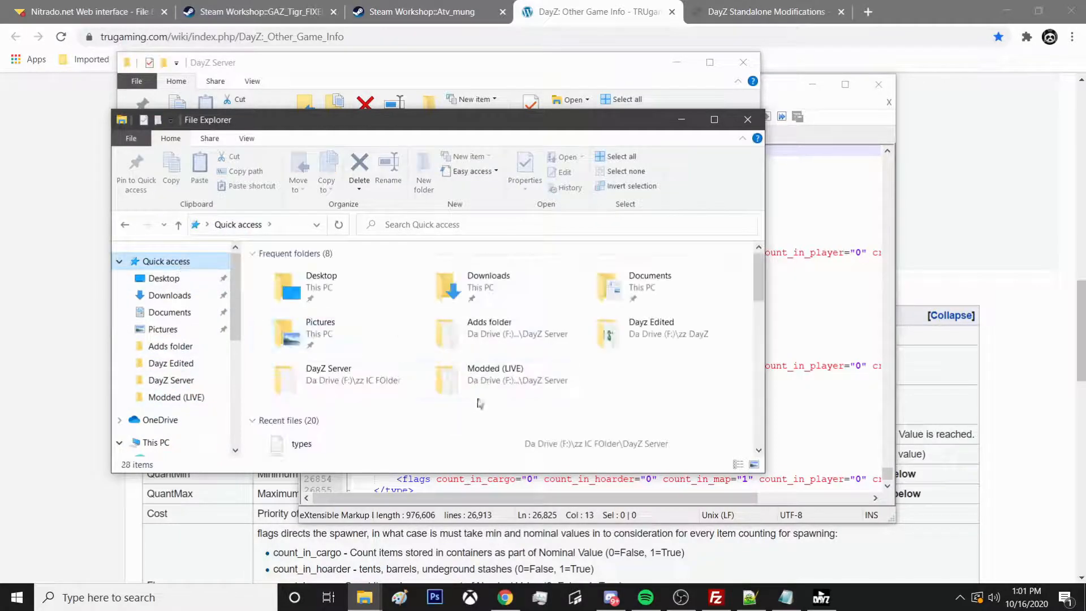
pyautogui.scroll(-5, 340, 328)
pyautogui.scroll(3, 379, 331)
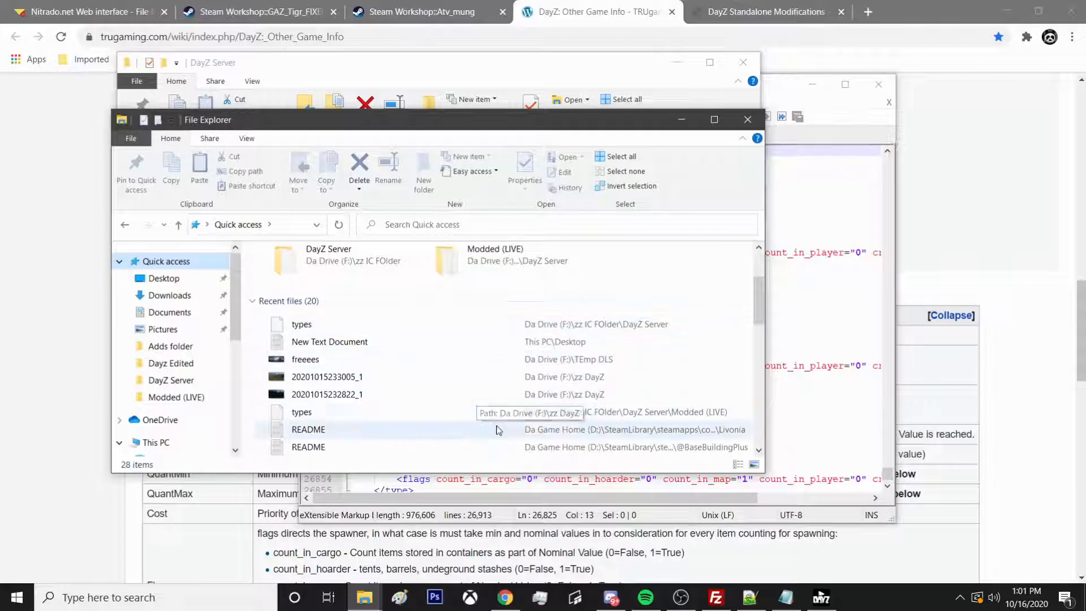
pyautogui.rightClick(633, 446)
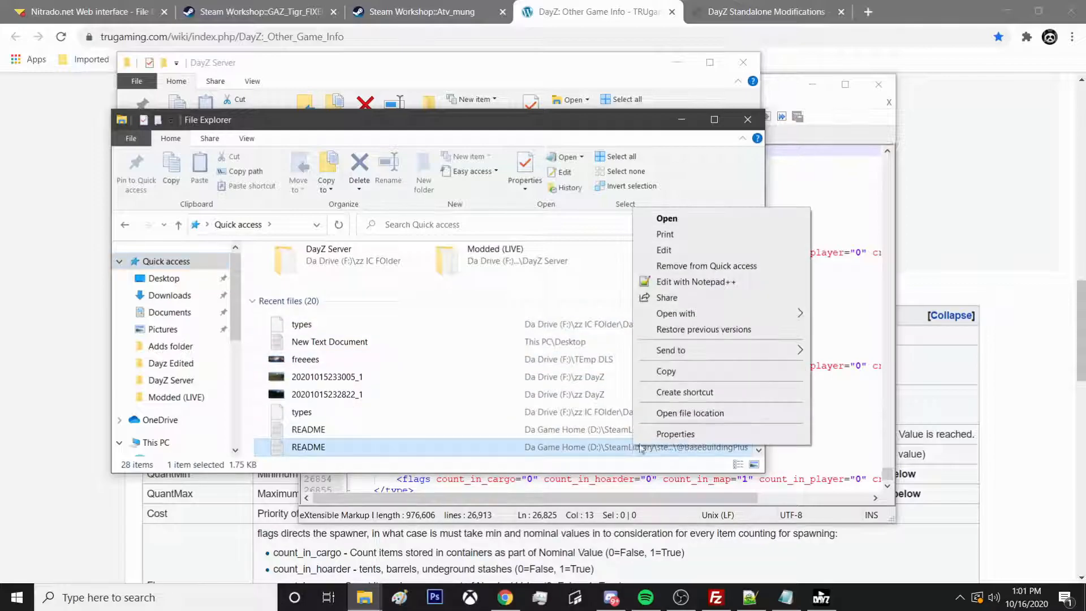
pyautogui.click(637, 412)
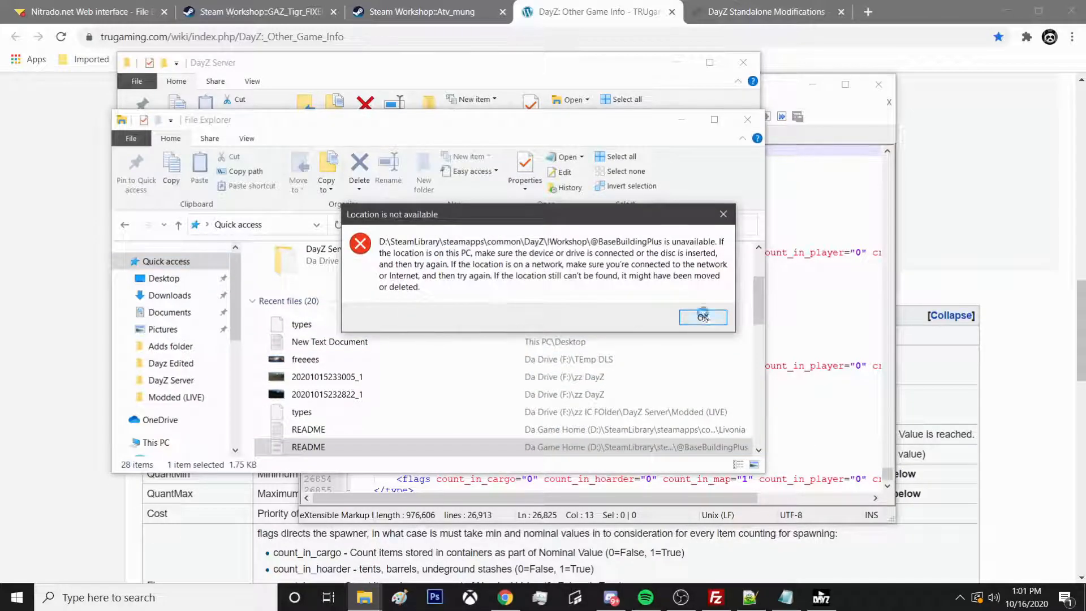
pyautogui.click(698, 316)
pyautogui.rightClick(623, 435)
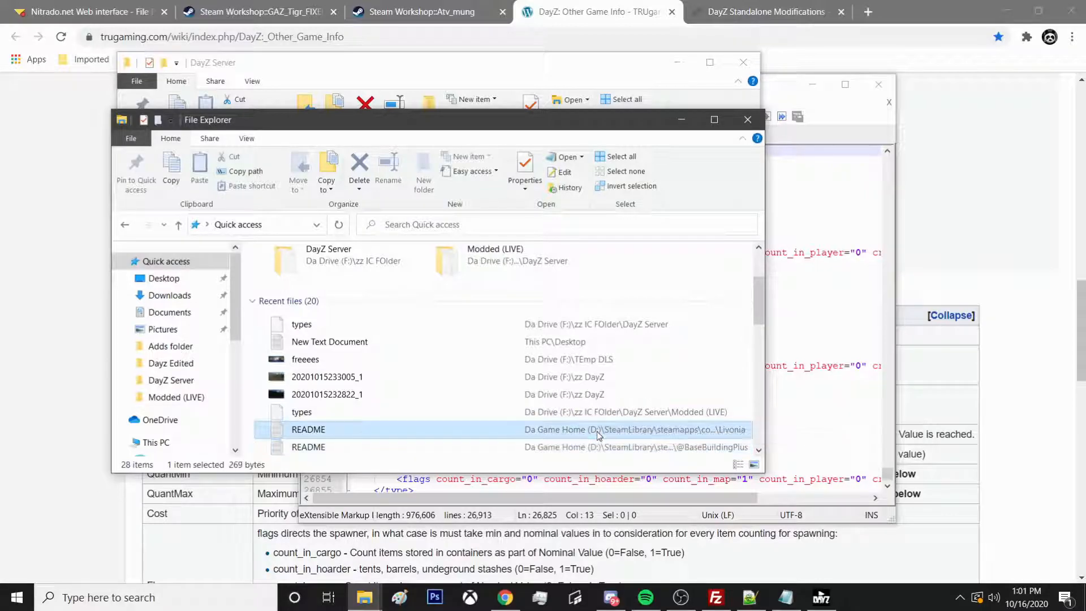
pyautogui.click(639, 400)
pyautogui.click(698, 317)
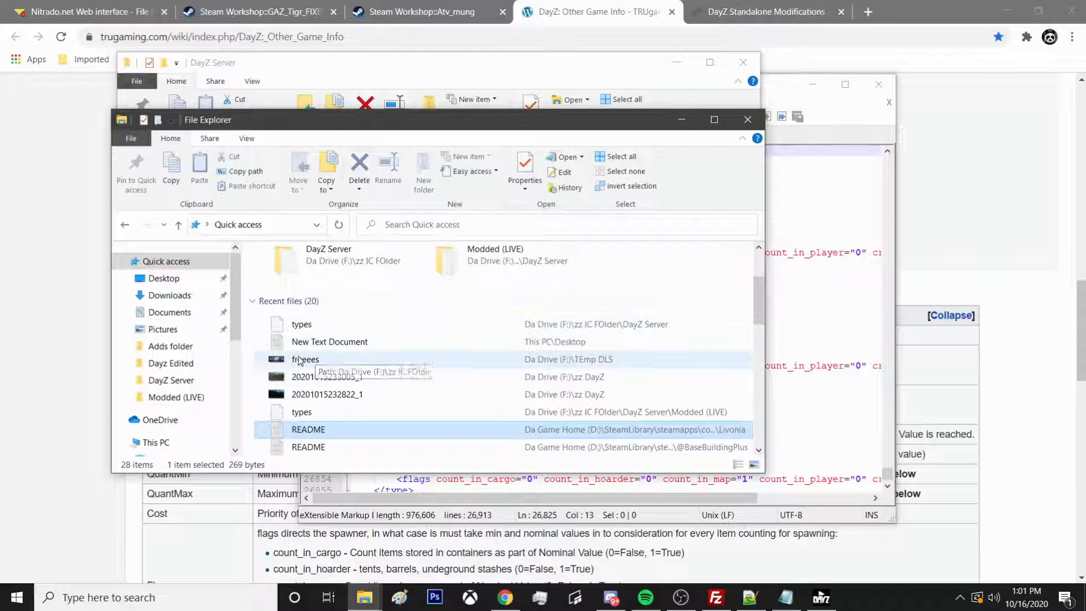
# Go to the hidden workshop folder D:\SteamLibrary\steamapps\common\DayZ\!Workshop
pyautogui.click(156, 442)
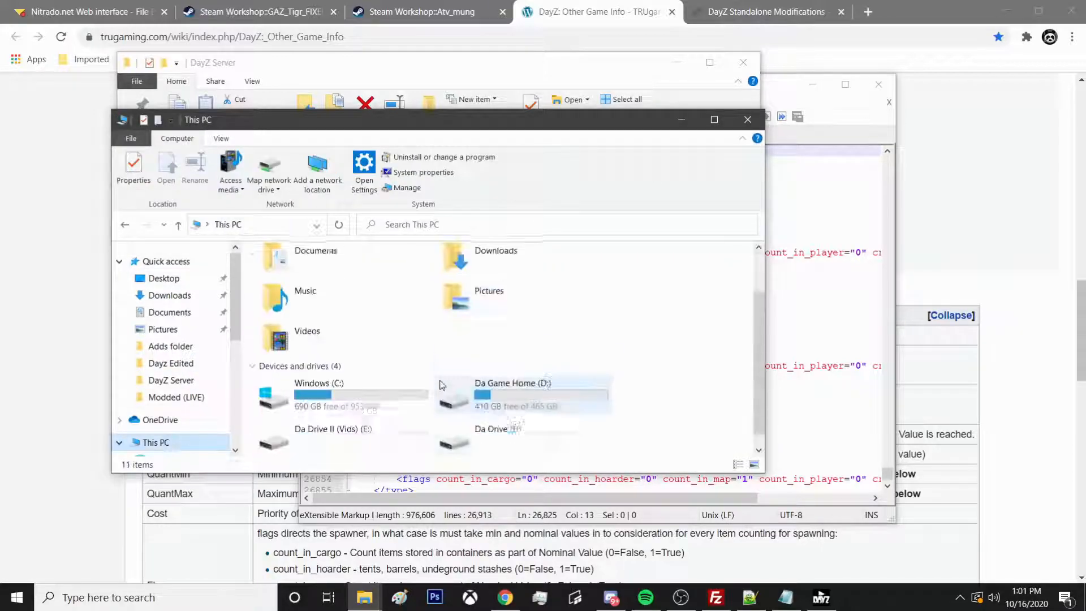
pyautogui.doubleClick(529, 396)
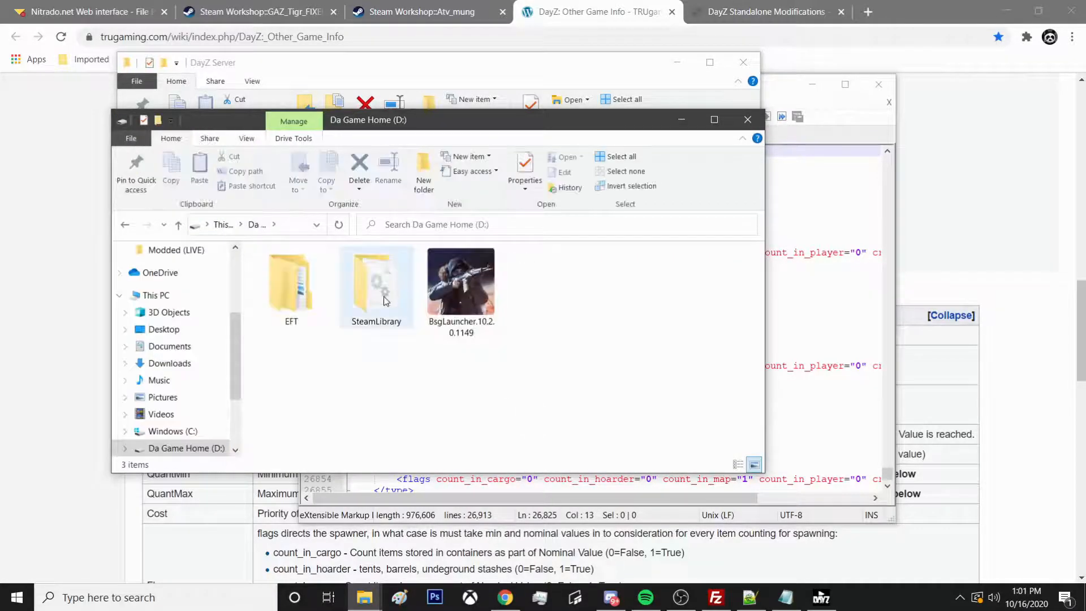
pyautogui.doubleClick(376, 306)
pyautogui.click(286, 226)
pyautogui.click(286, 226)
pyautogui.click(293, 272)
pyautogui.doubleClick(294, 273)
pyautogui.doubleClick(291, 273)
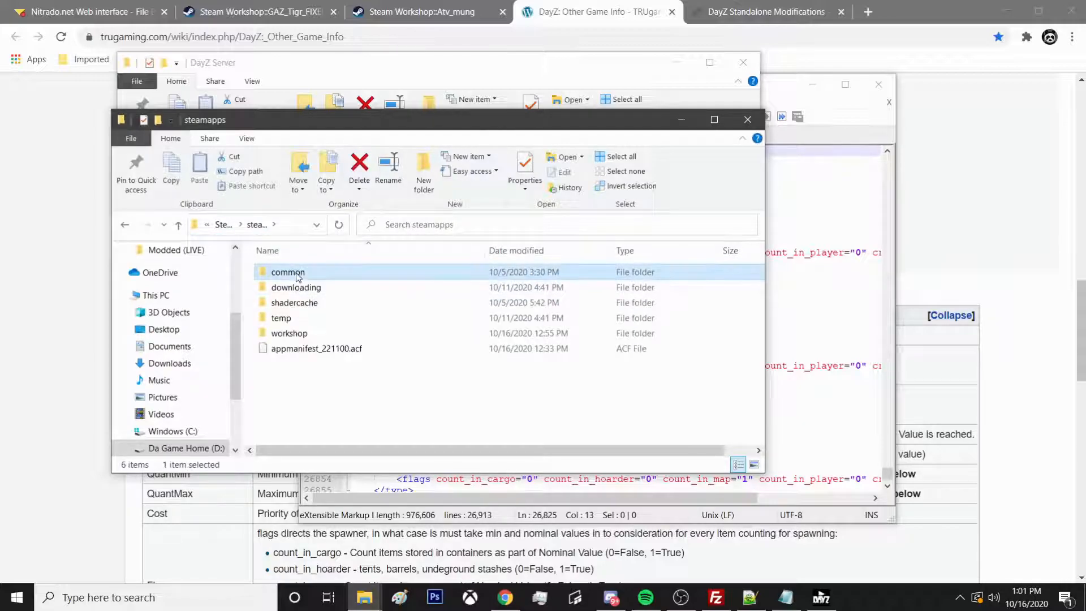
pyautogui.doubleClick(287, 274)
pyautogui.click(292, 226)
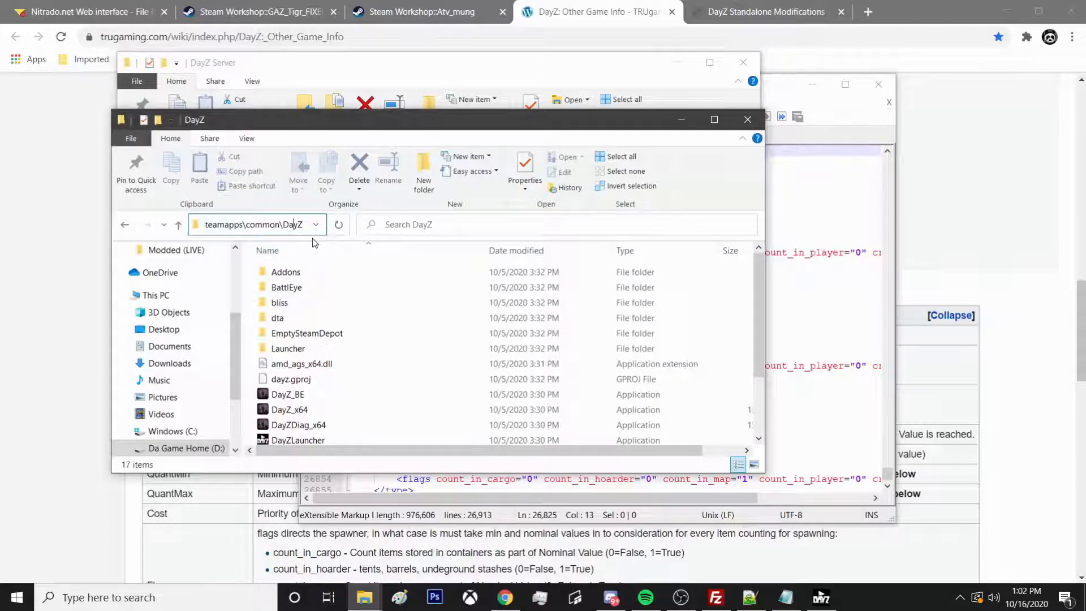
pyautogui.write('\\!')
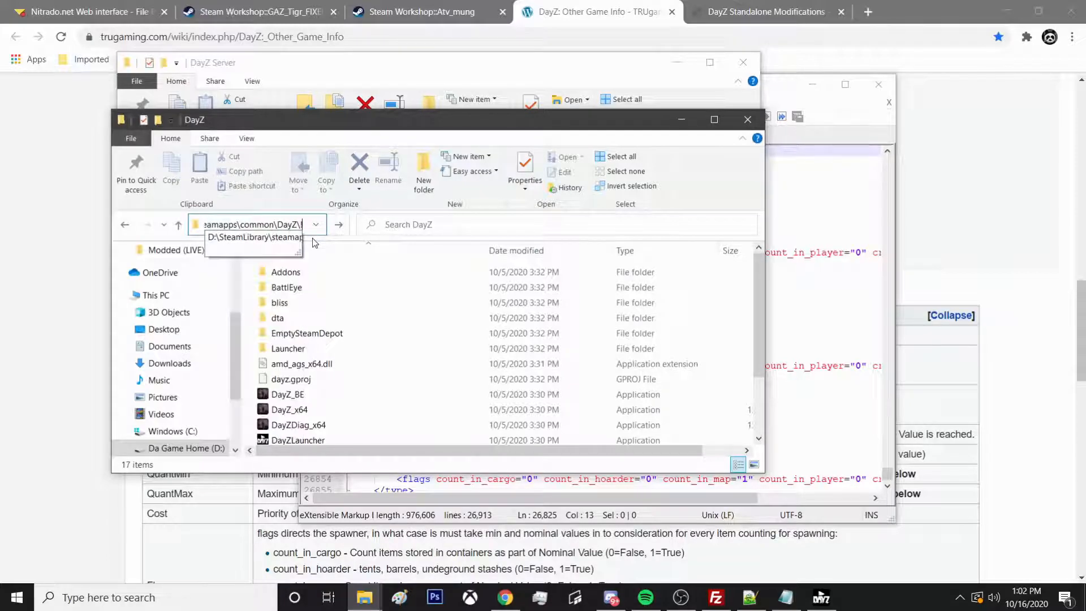
pyautogui.write('Workshop')
pyautogui.press('Return')
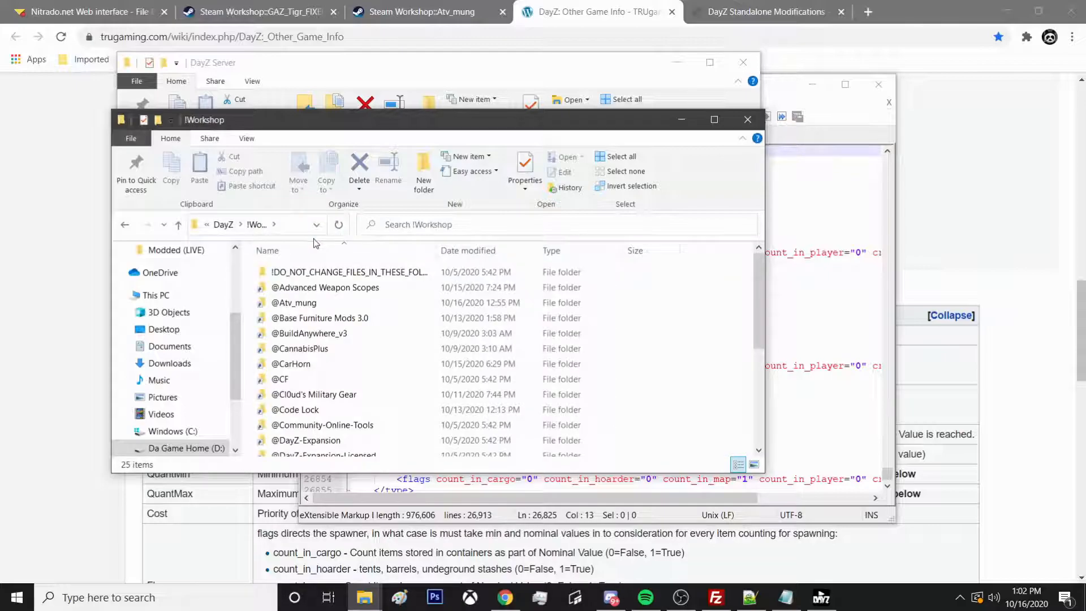
pyautogui.doubleClick(295, 303)
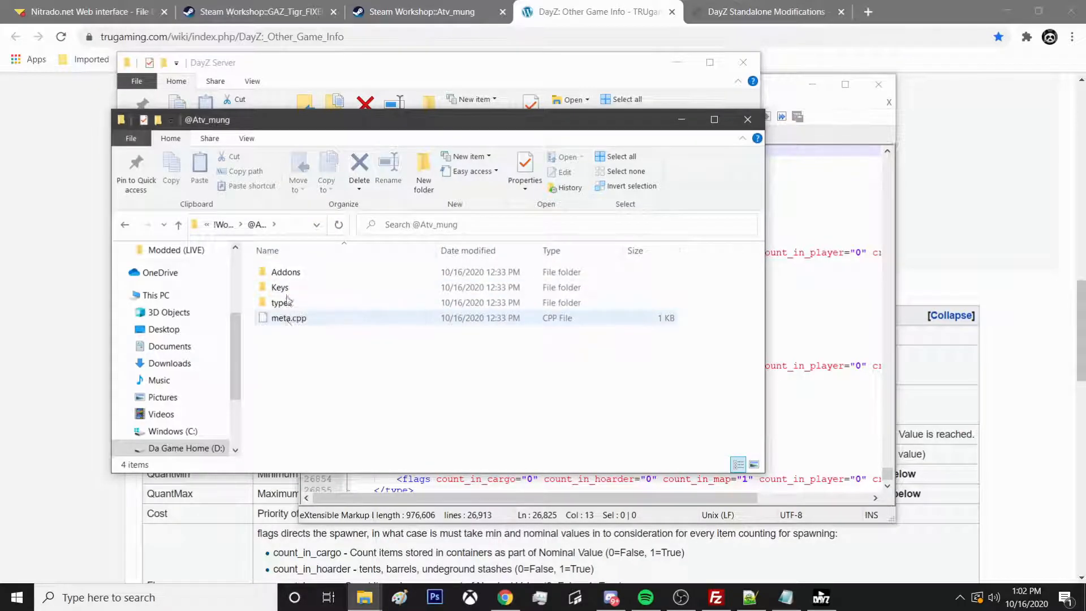
pyautogui.click(286, 291)
pyautogui.doubleClick(286, 292)
pyautogui.hotkey('alt', 'Left')
pyautogui.doubleClick(294, 304)
pyautogui.hotkey('alt', 'Left')
pyautogui.doubleClick(288, 272)
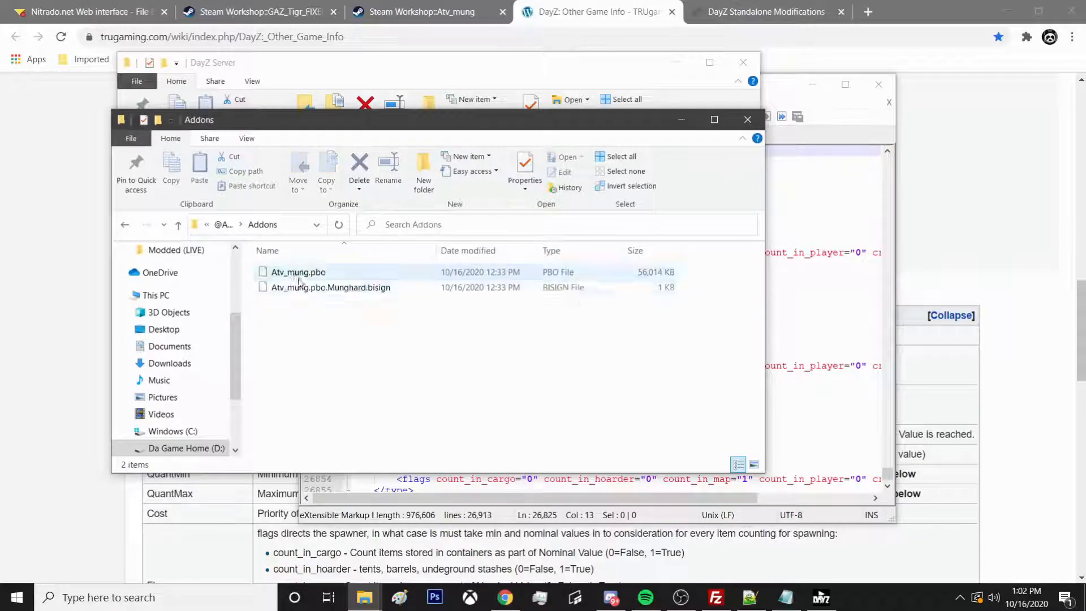
pyautogui.hotkey('alt', 'Left')
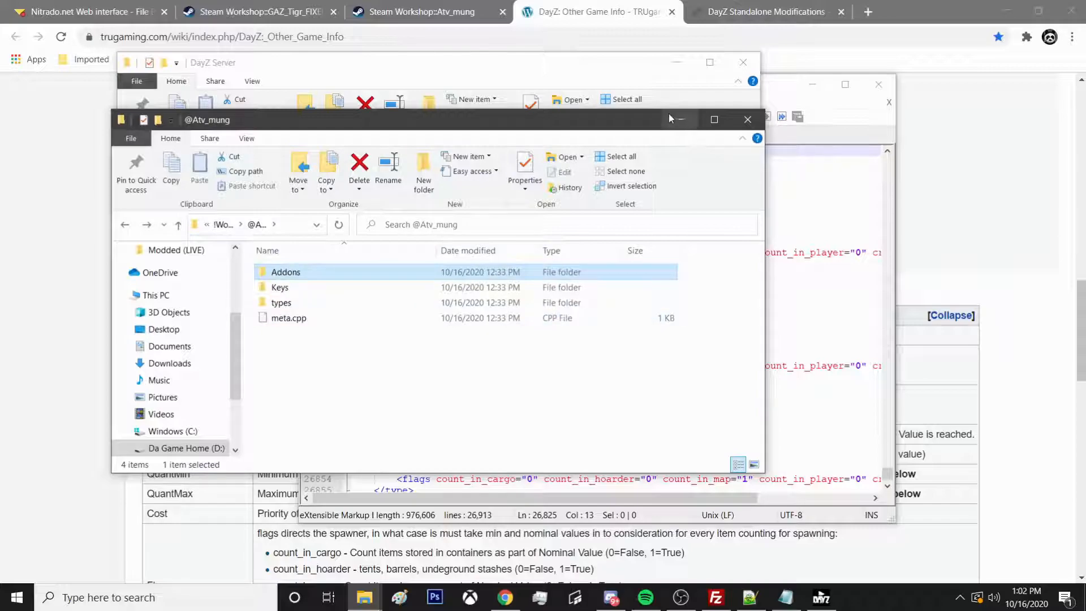
pyautogui.click(747, 119)
# Mark Spawn as NA and both Trader and Events as Na in the Notepad mod checklist
pyautogui.click(786, 597)
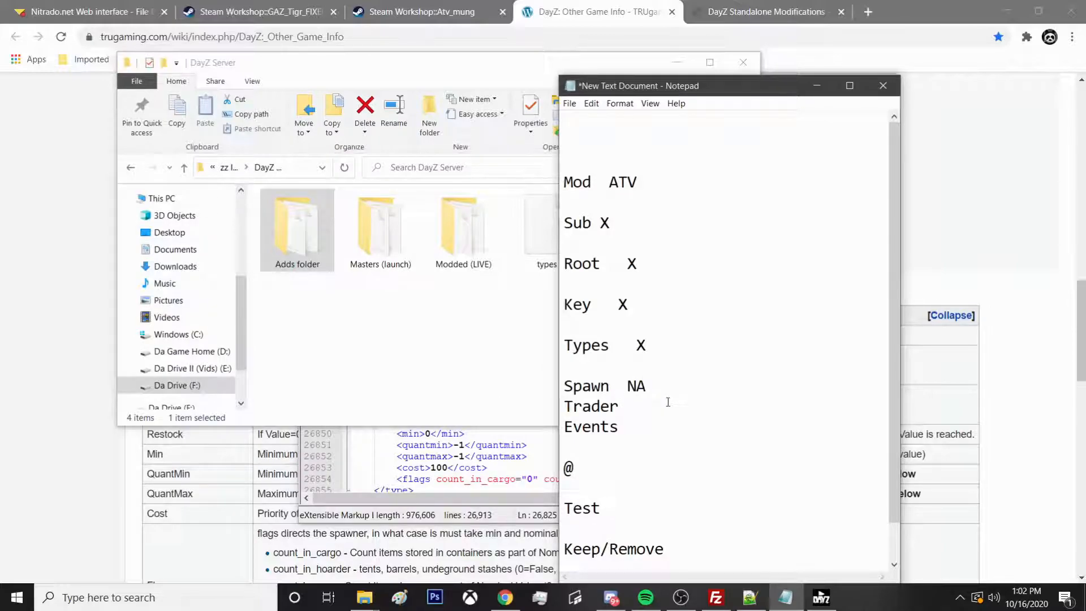
pyautogui.click(640, 433)
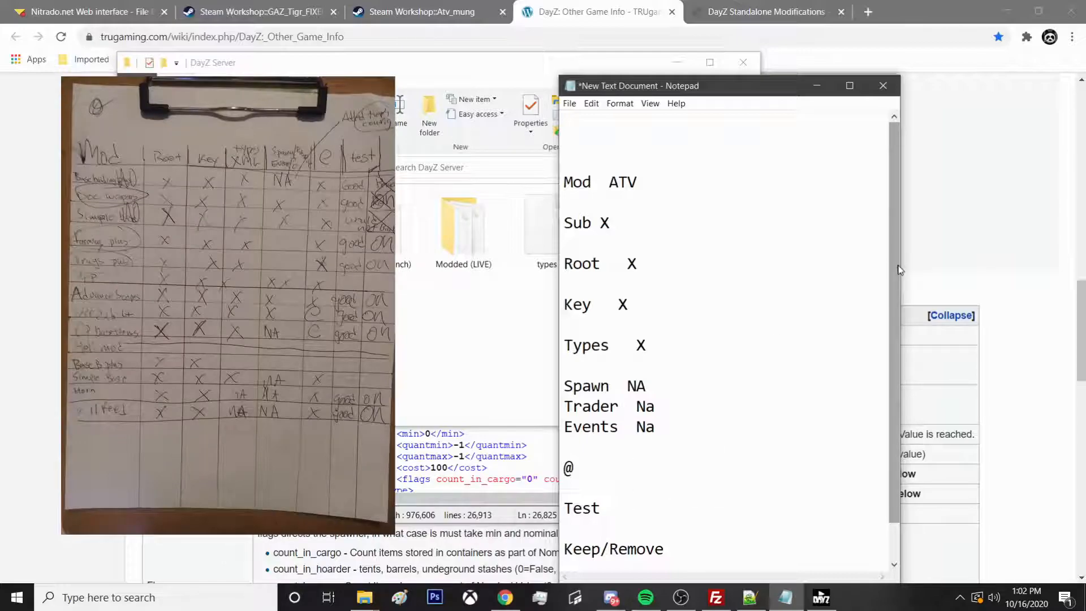
pyautogui.scroll(-1, 735, 340)
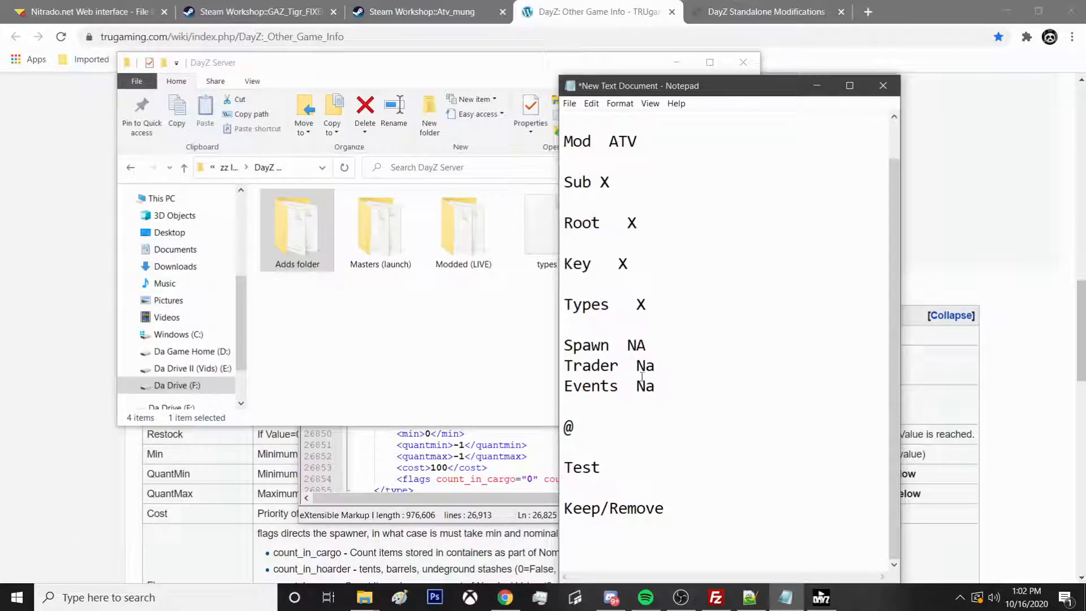
# Minimize the checklist, the DayZ Server folder and types.xml to return to the browser
pyautogui.click(816, 85)
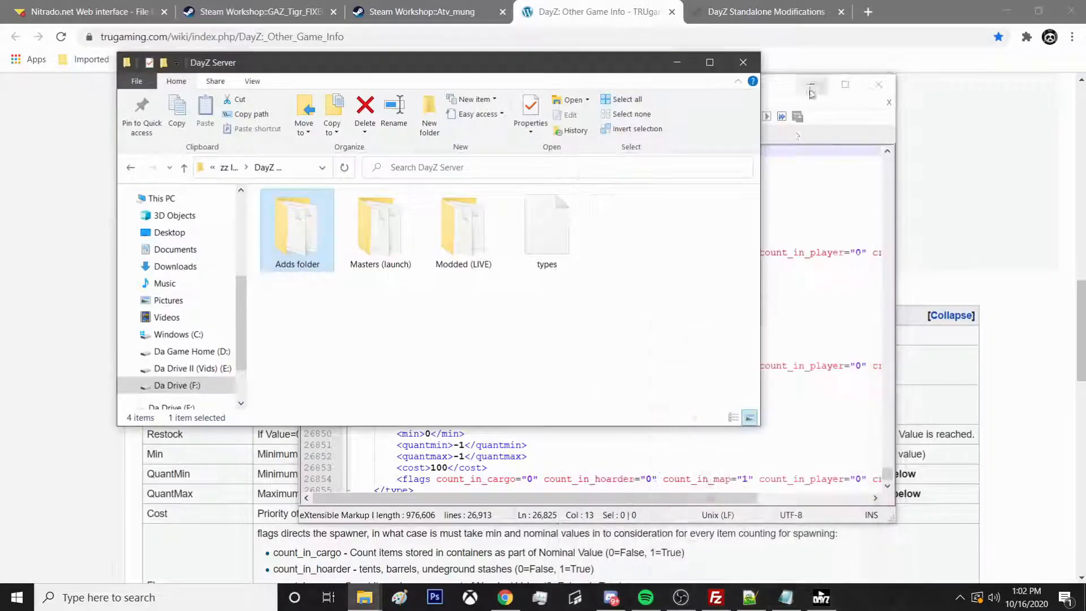
pyautogui.click(677, 62)
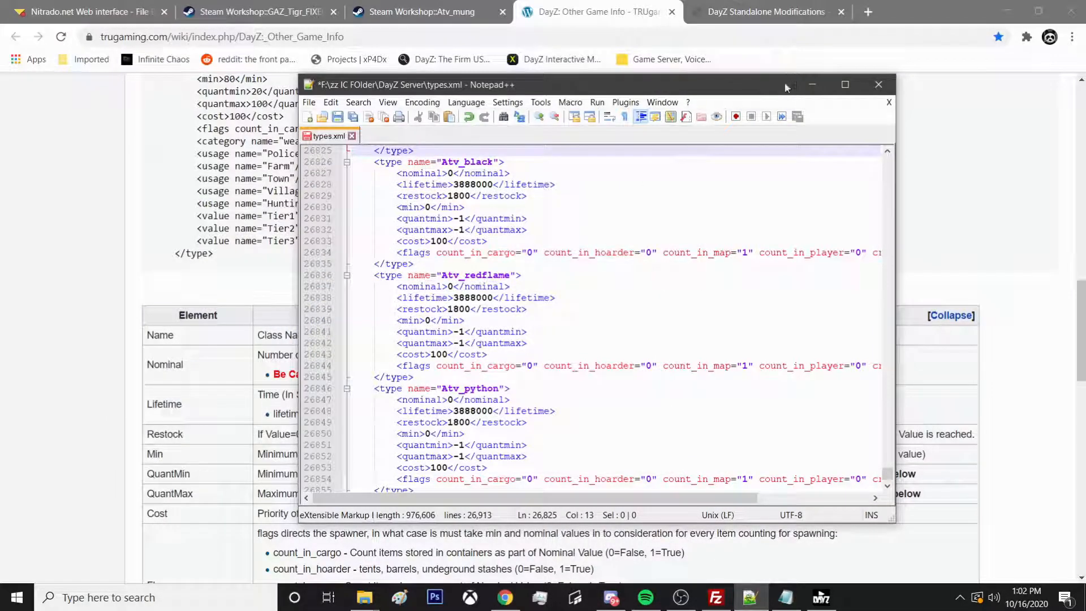
pyautogui.click(812, 85)
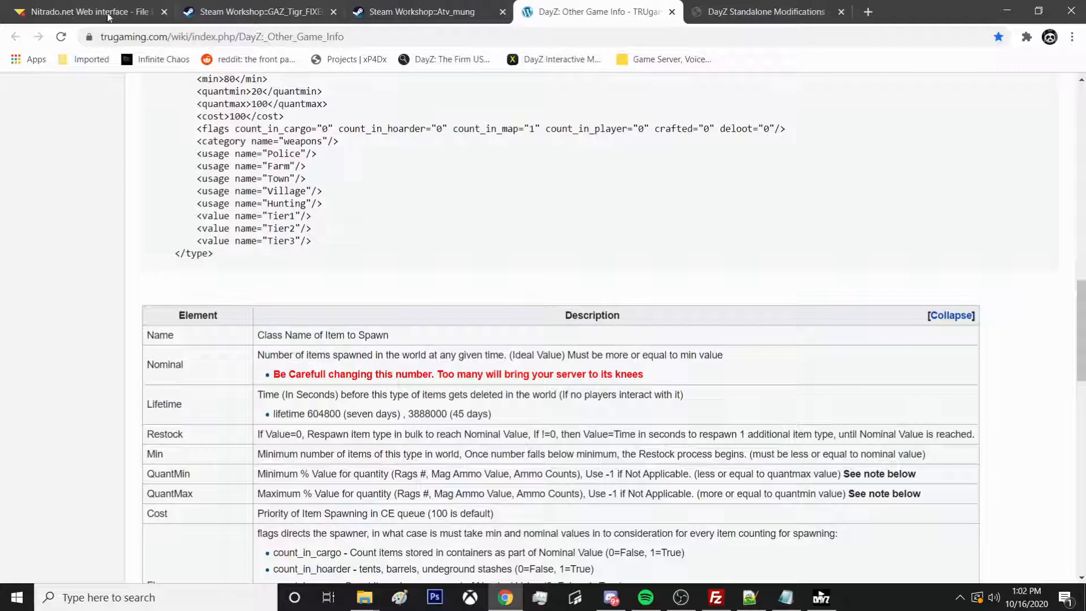
# Upload the edited types file from the local DayZ Server folder into the db directory in Nitrado's File Browser
pyautogui.click(68, 12)
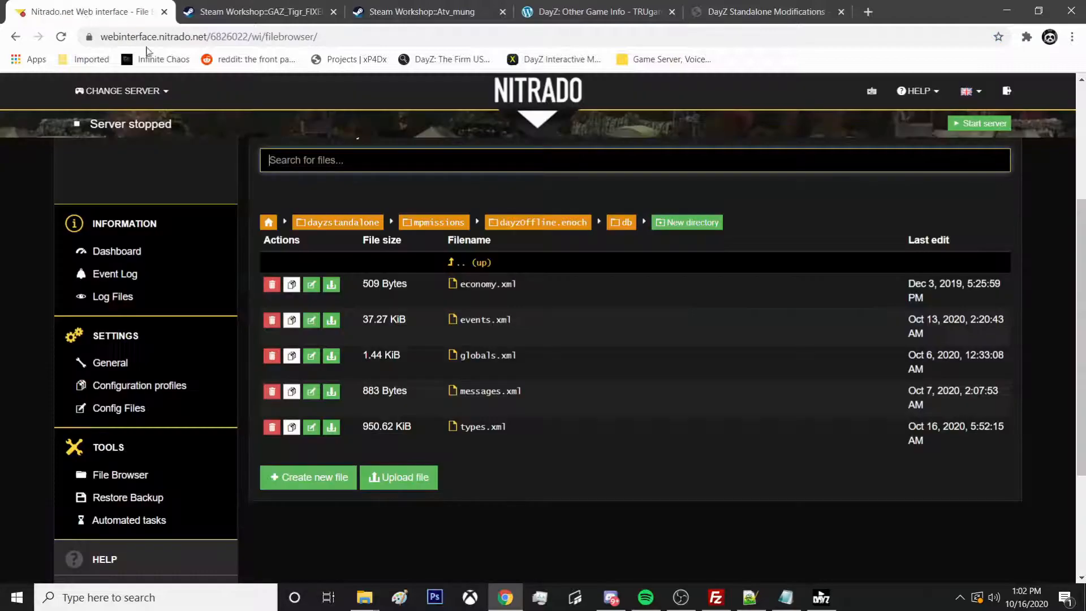
pyautogui.click(396, 477)
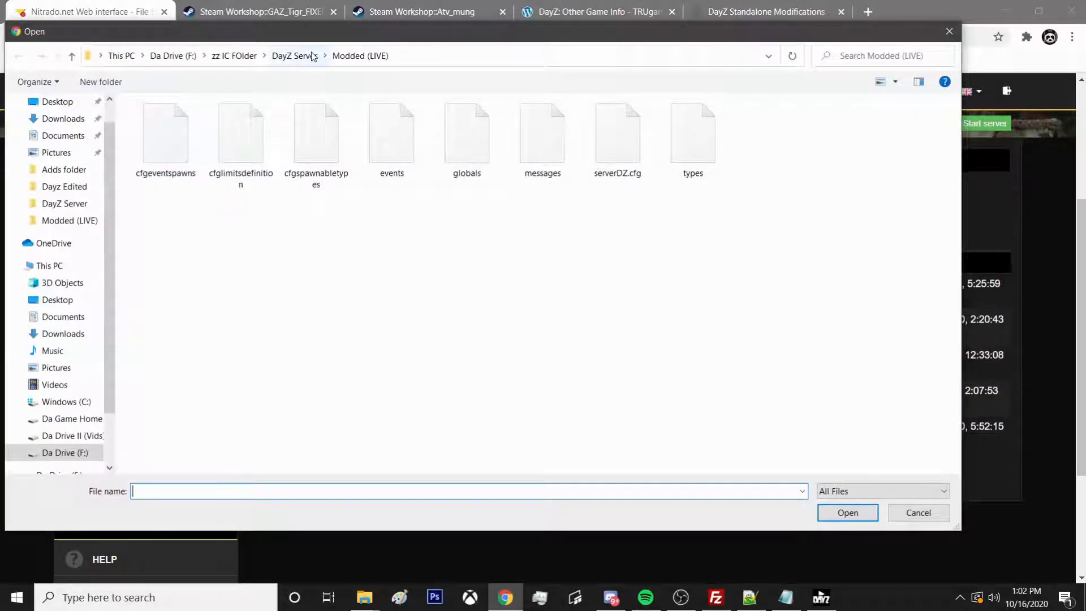
pyautogui.click(294, 55)
pyautogui.click(391, 136)
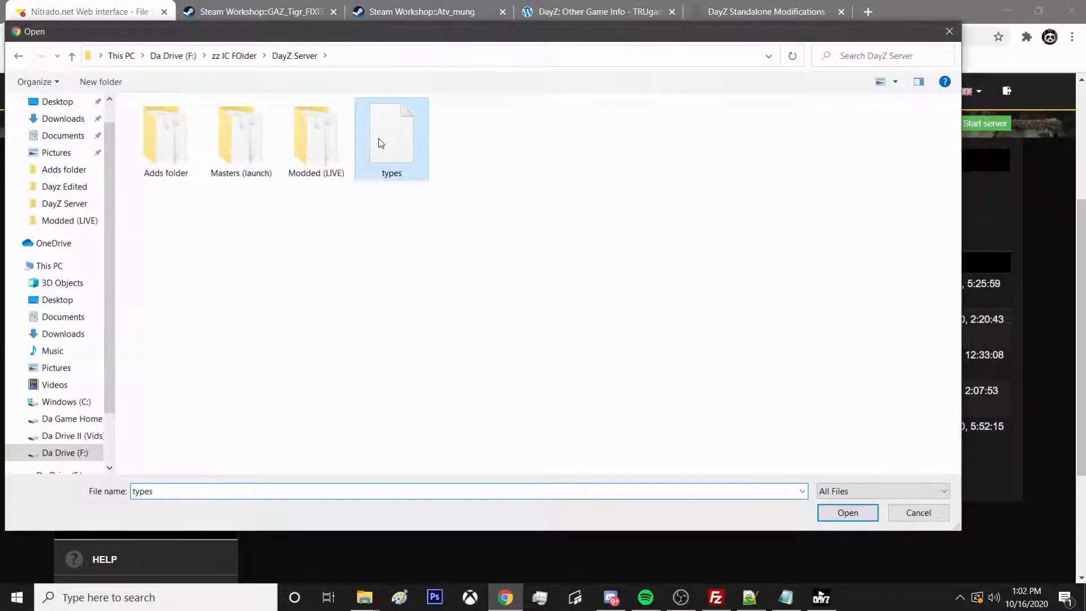
pyautogui.click(848, 513)
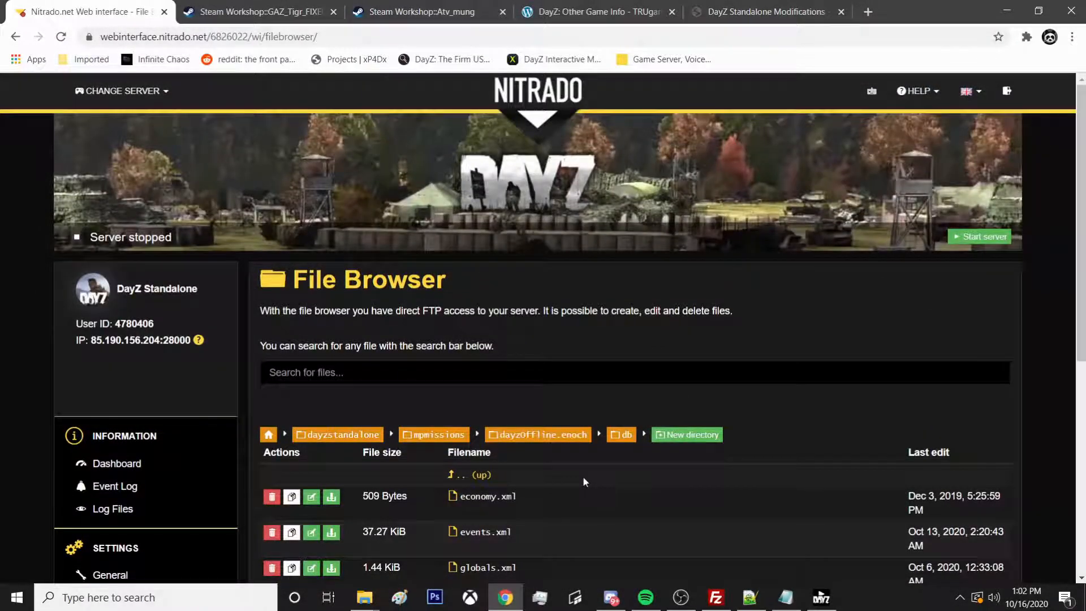
pyautogui.click(717, 598)
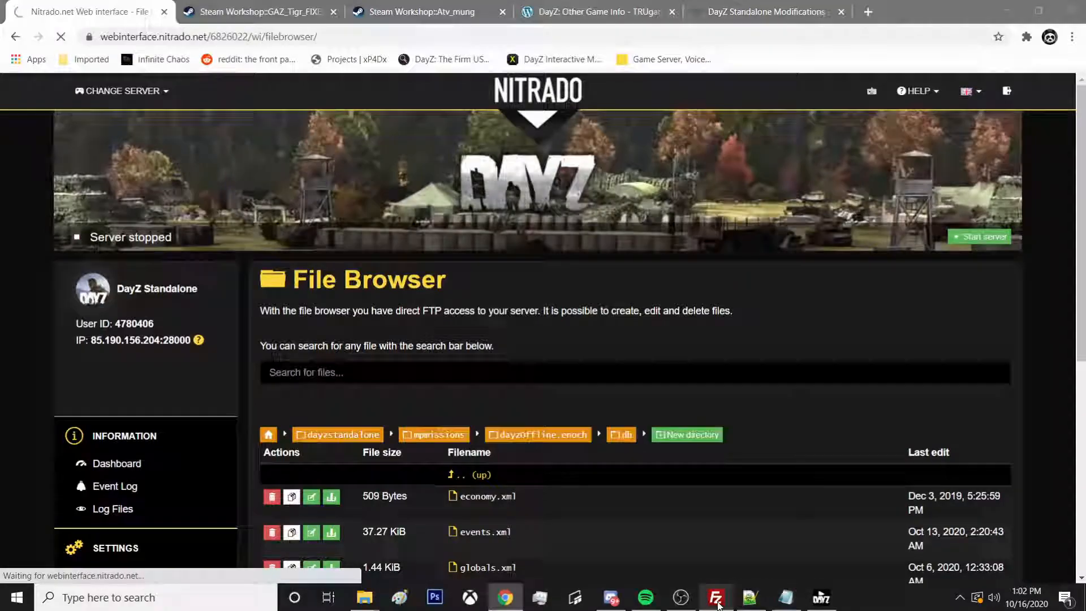
pyautogui.click(601, 254)
pyautogui.rightClick(601, 253)
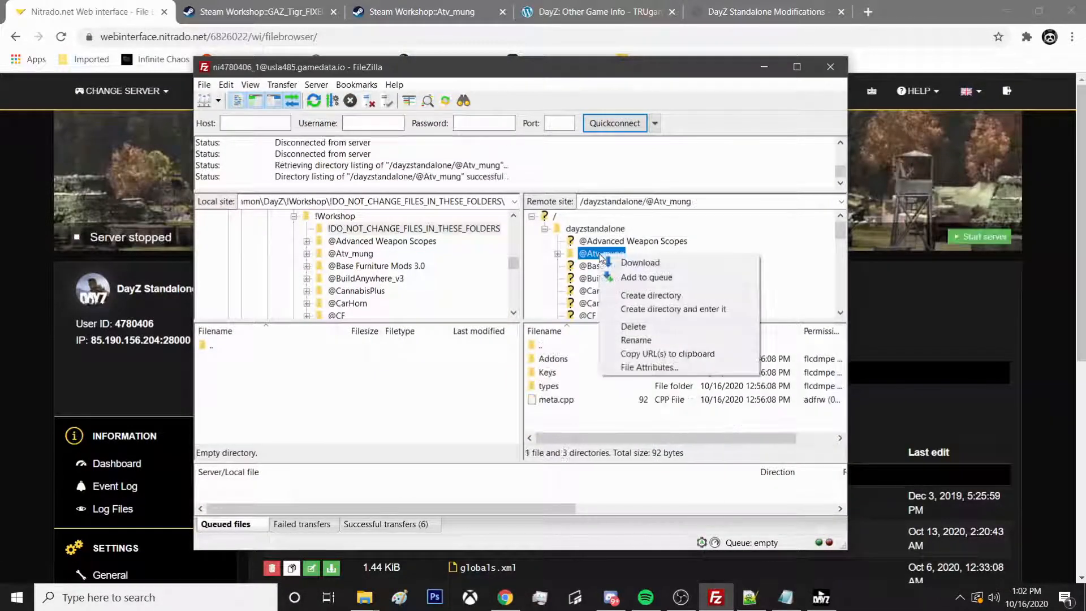
pyautogui.click(628, 339)
pyautogui.rightClick(601, 252)
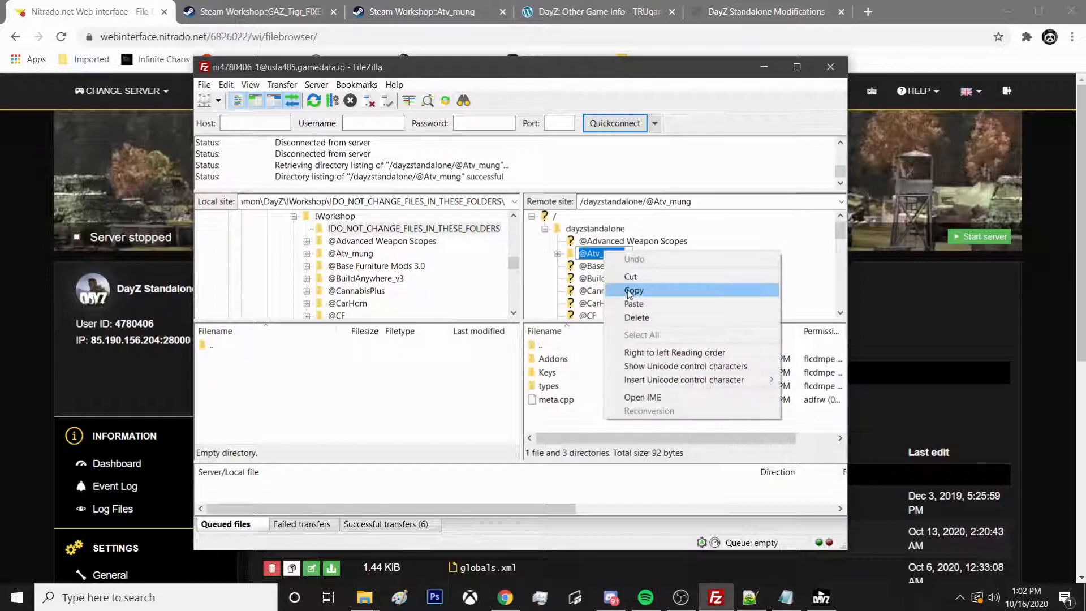
pyautogui.click(635, 287)
pyautogui.click(765, 67)
pyautogui.scroll(-5, 738, 343)
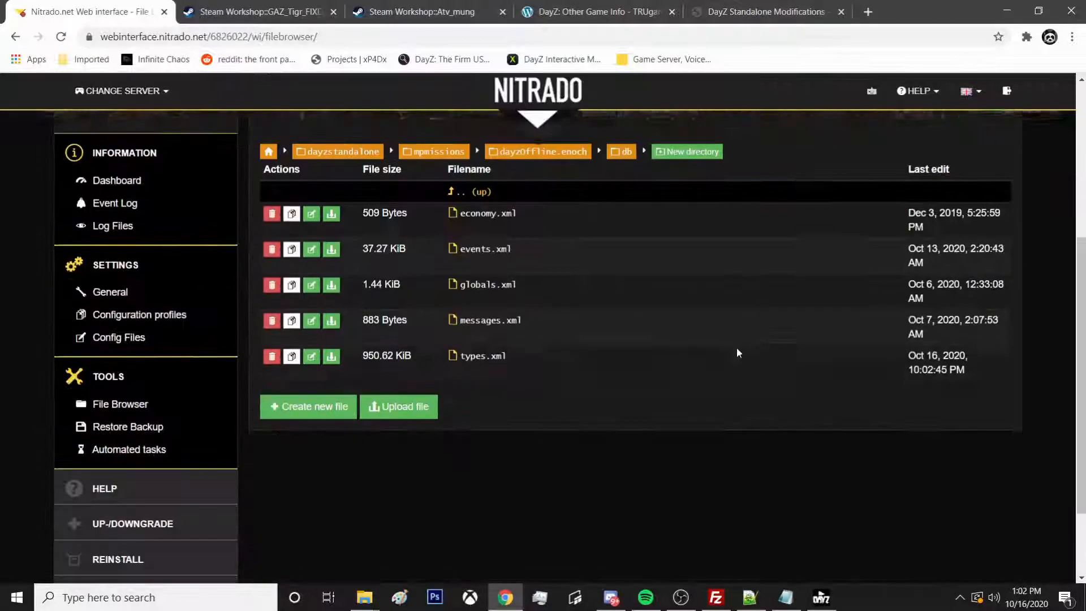
pyautogui.click(120, 294)
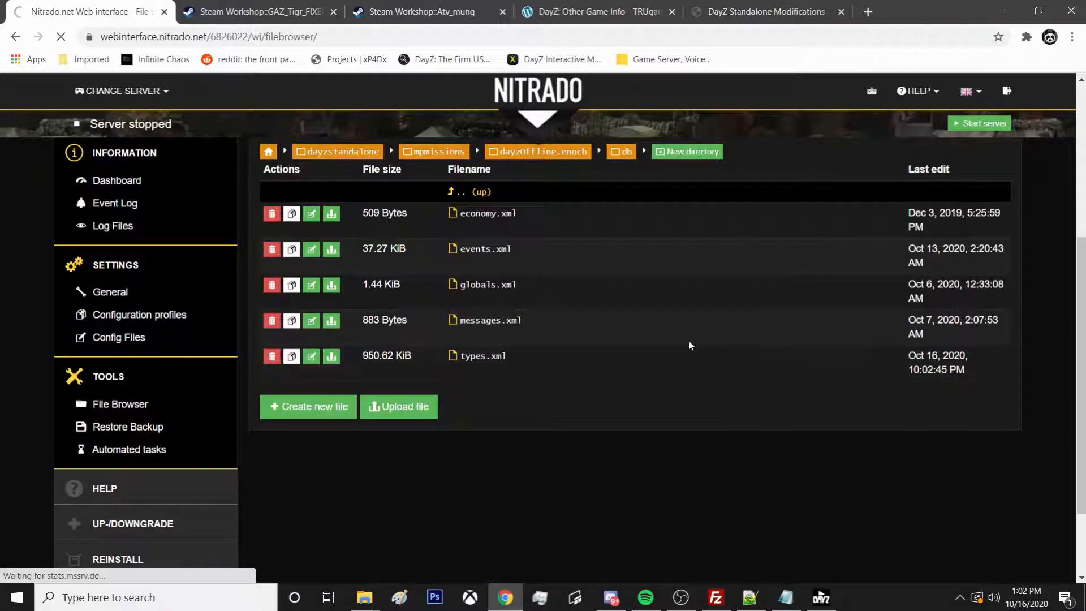
pyautogui.scroll(-10, 687, 341)
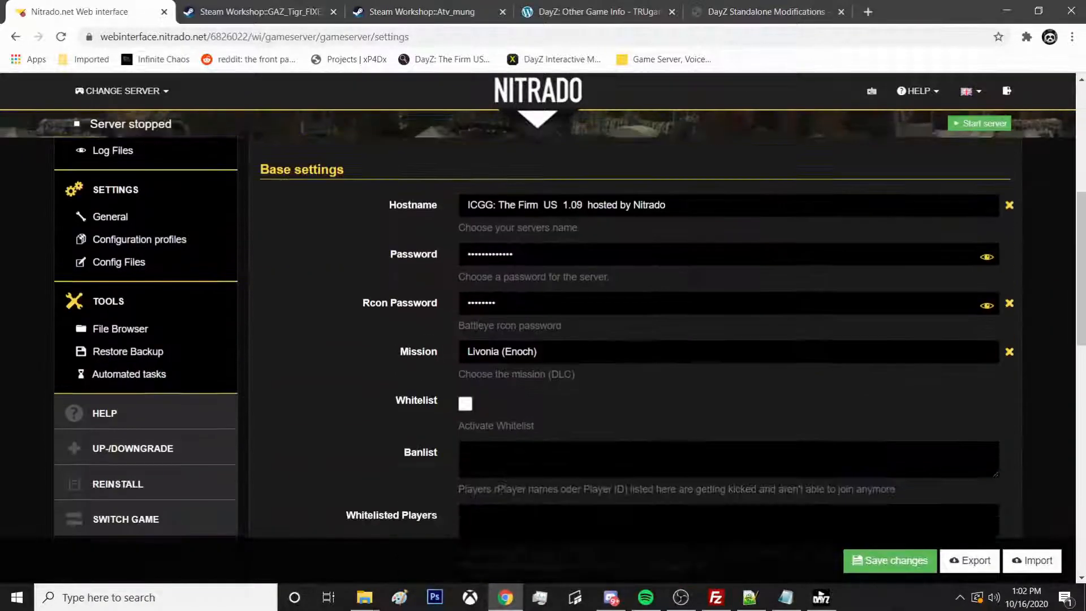
pyautogui.scroll(-4, 687, 351)
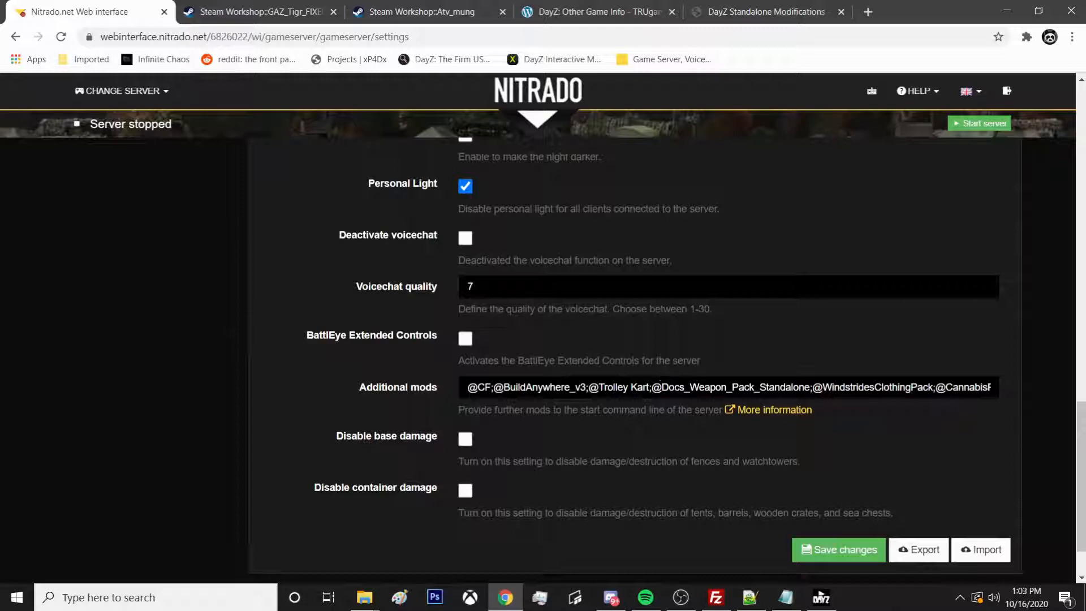
pyautogui.click(734, 387)
pyautogui.moveTo(734, 387); pyautogui.dragTo(1052, 379)
pyautogui.click(871, 387)
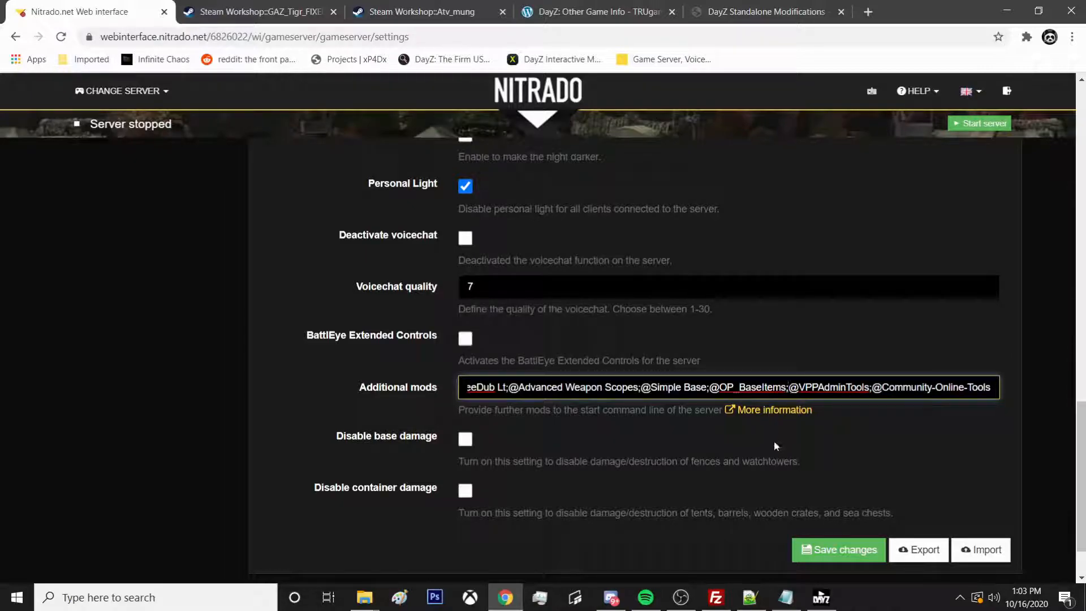
pyautogui.hotkey('ctrl', 'v')
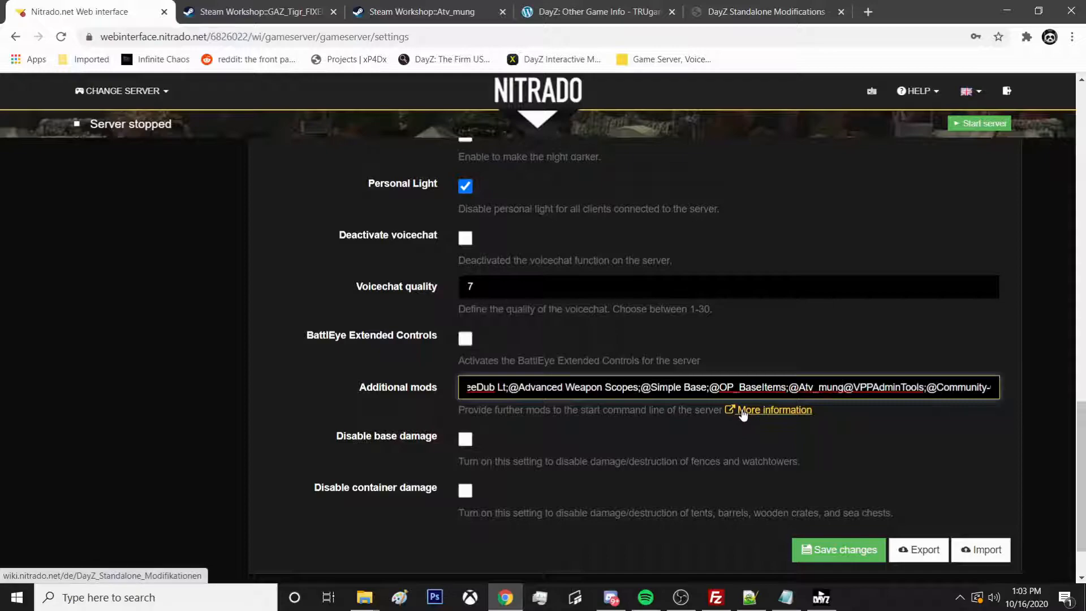
pyautogui.write(';')
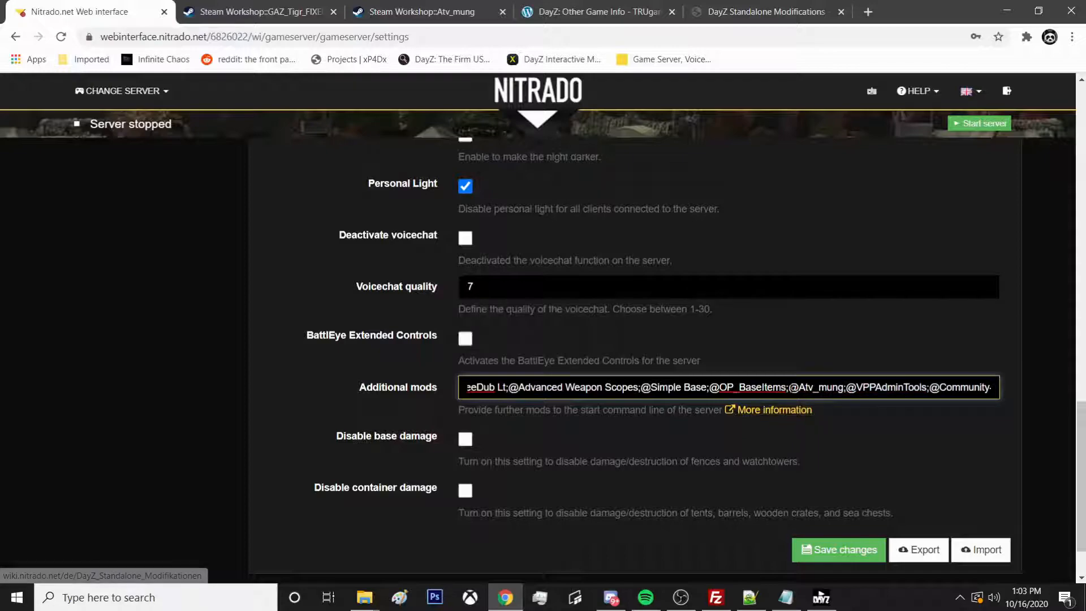
pyautogui.click(840, 550)
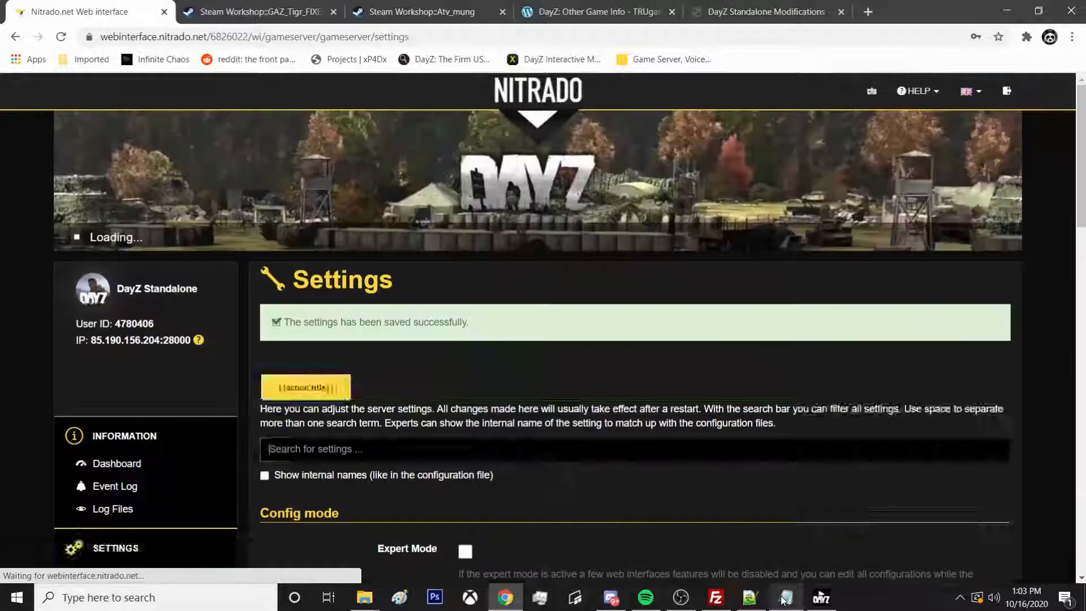
# Mark the @ entry with an X in the Notepad mod checklist
pyautogui.moveTo(781, 599)
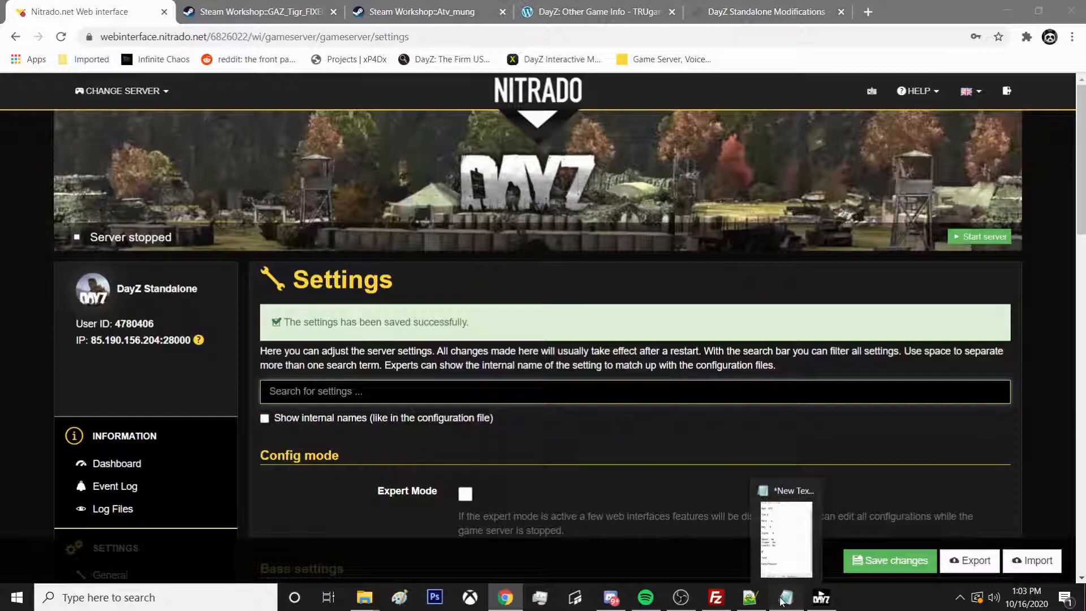
pyautogui.click(788, 535)
pyautogui.click(646, 423)
pyautogui.write('X')
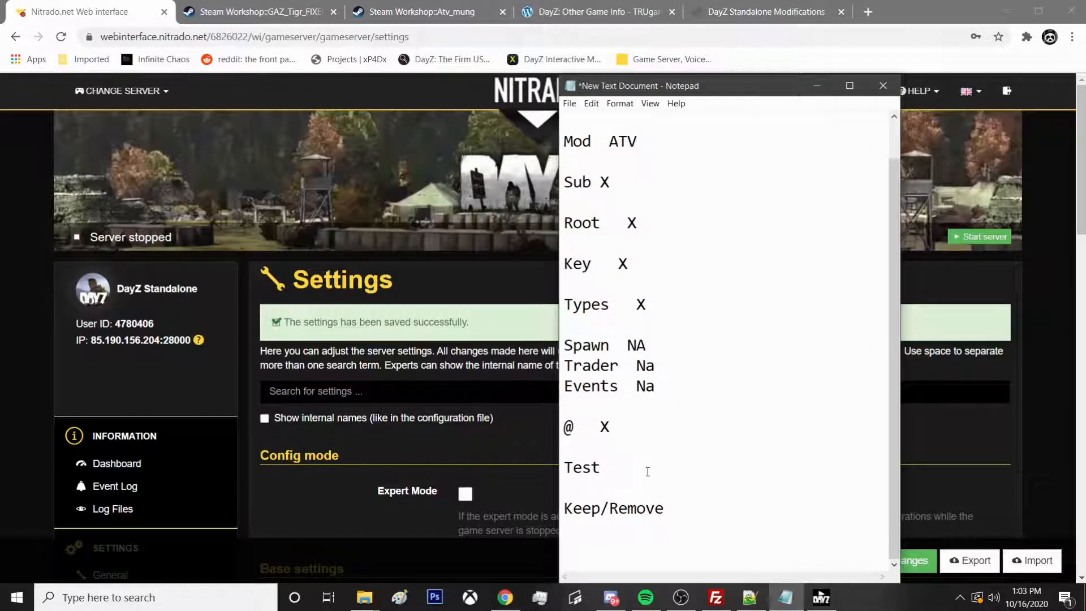
# Minimize the checklist and start the Nitrado server, confirming the command
pyautogui.click(809, 82)
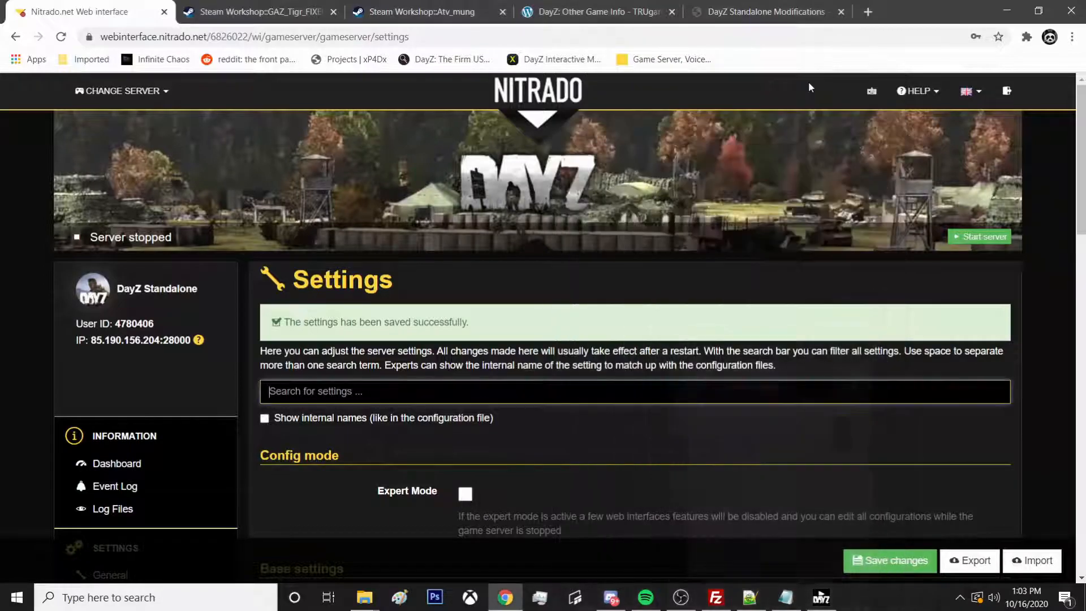
pyautogui.click(973, 237)
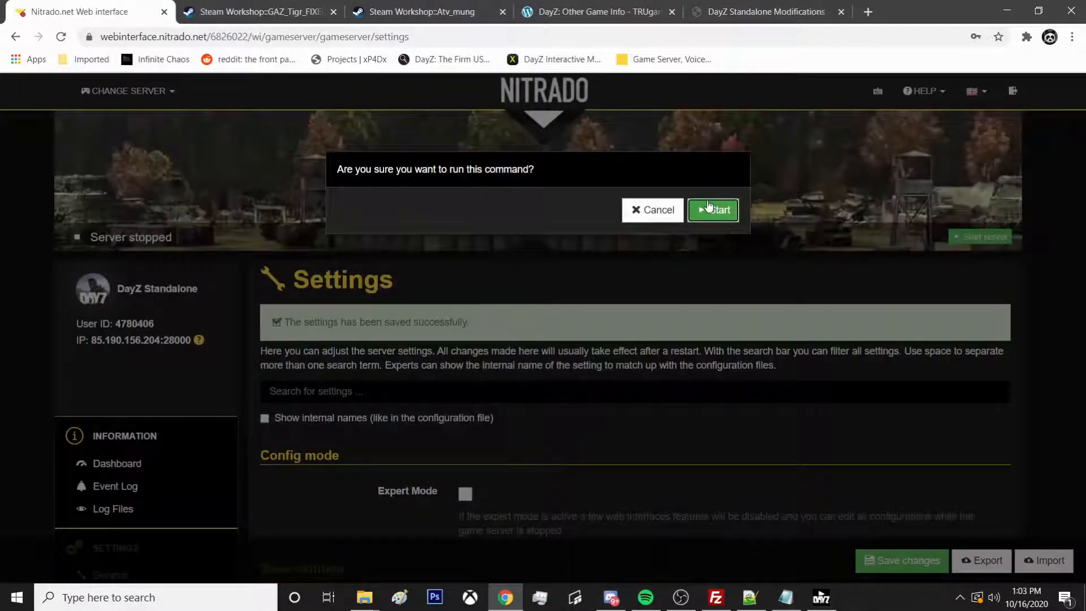
pyautogui.click(710, 208)
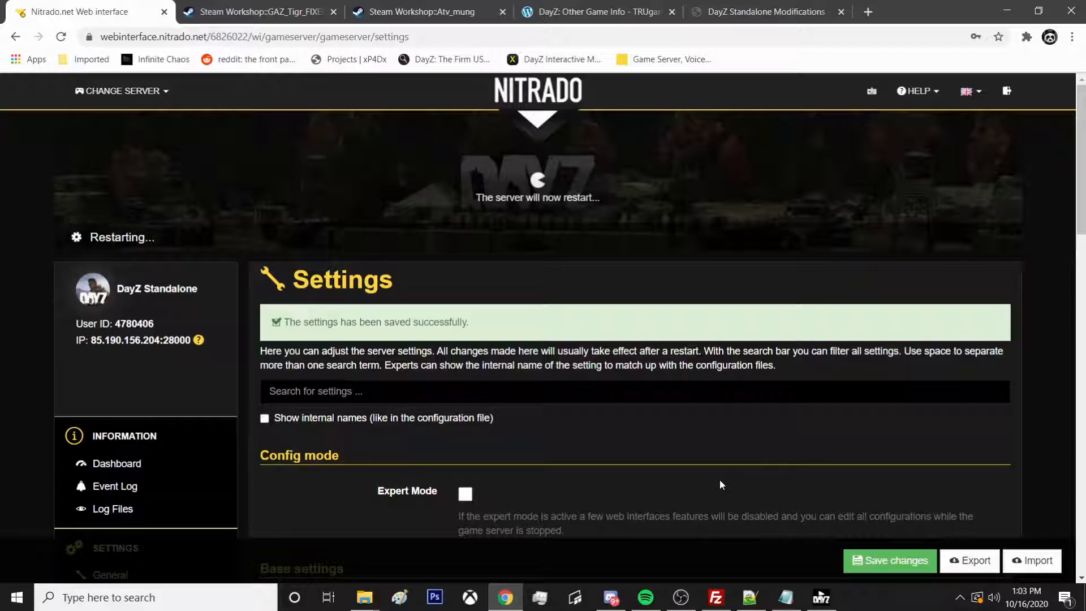
# Switch to the DayZ launcher's recent servers, dismiss the Atv_mung installation notice, and minimize the launcher
pyautogui.click(821, 598)
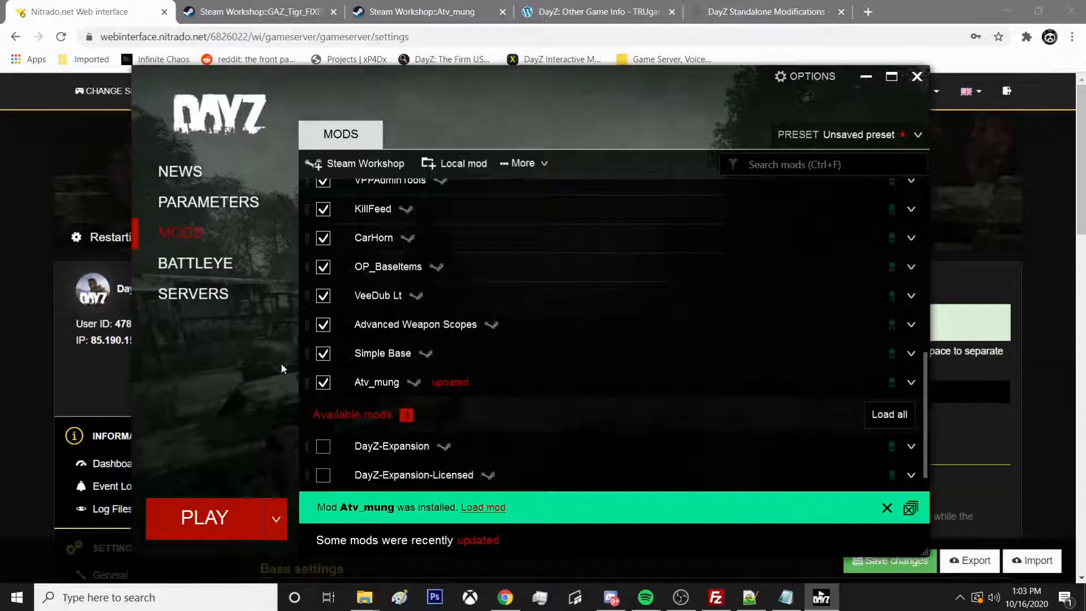
pyautogui.click(201, 291)
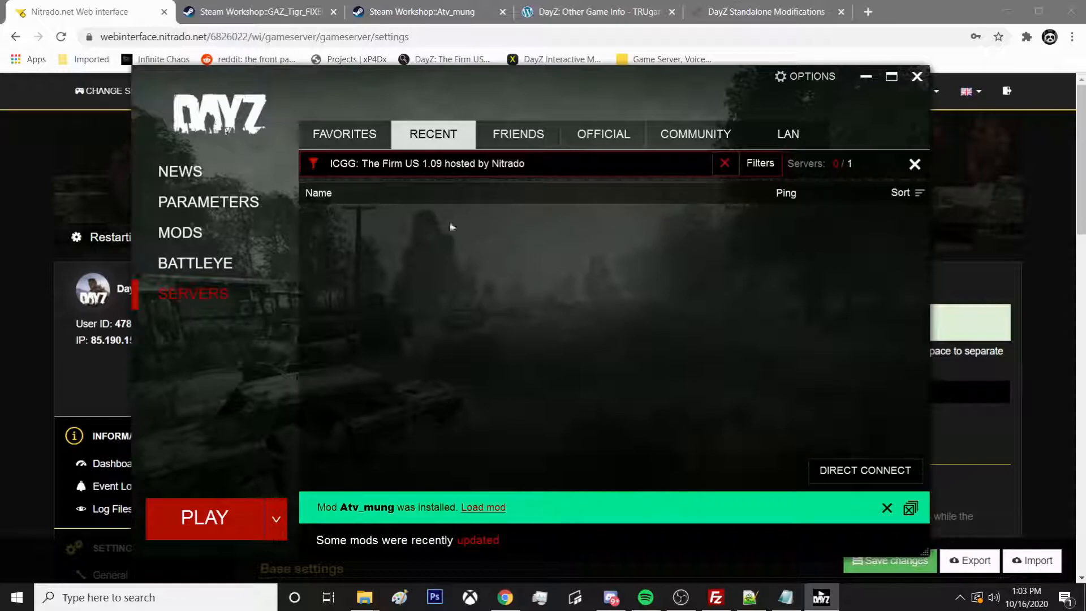
pyautogui.click(888, 507)
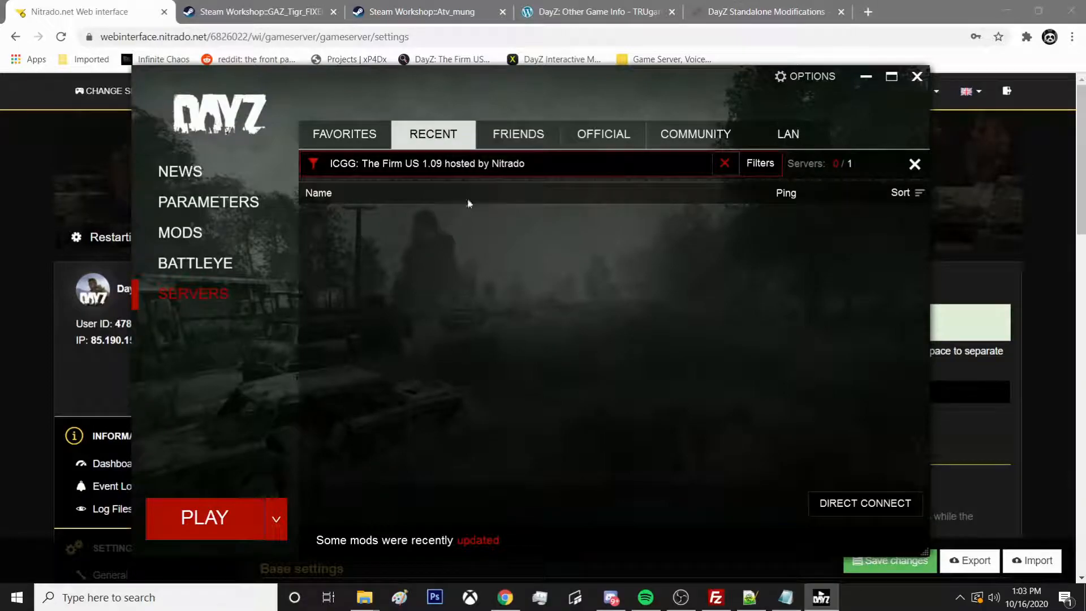
pyautogui.click(869, 76)
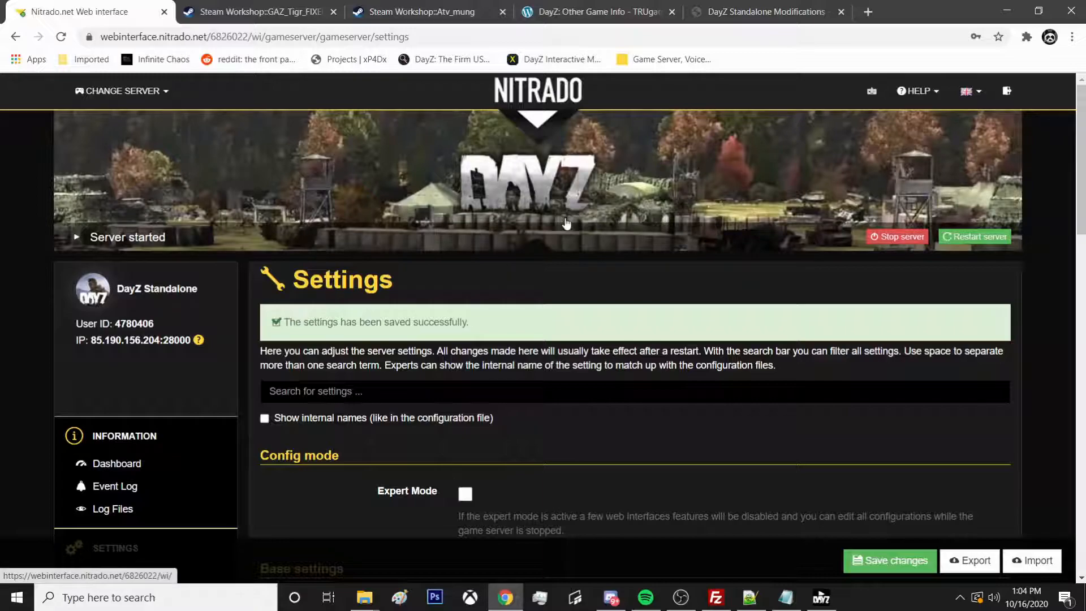
# Refresh the DayZ launcher's recent server list and expand the details of the ICGG: The Firm US 1.09 server
pyautogui.click(821, 597)
pyautogui.click(911, 171)
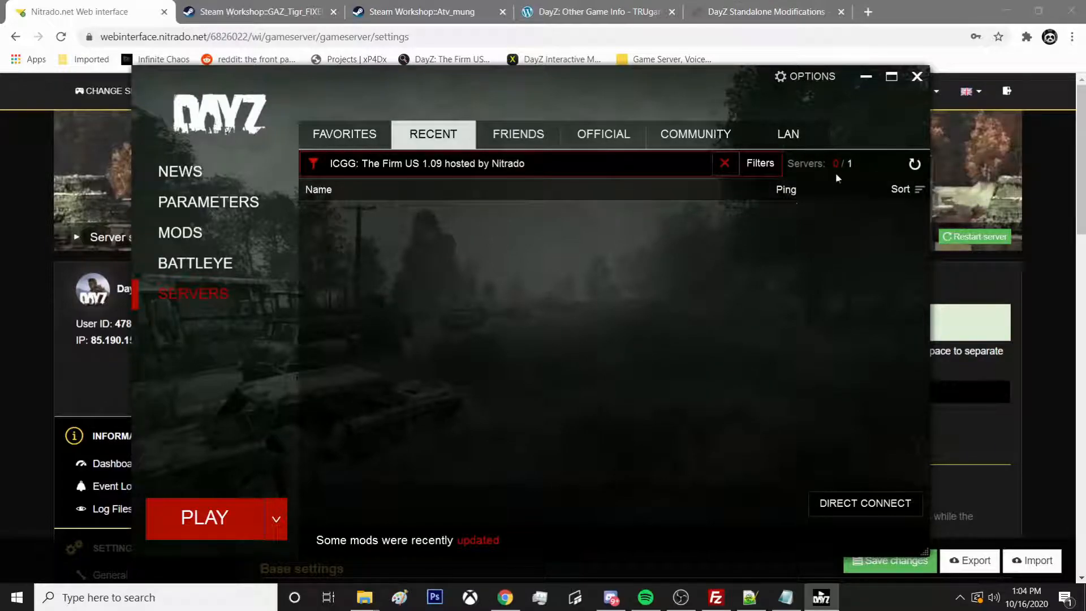
pyautogui.click(915, 164)
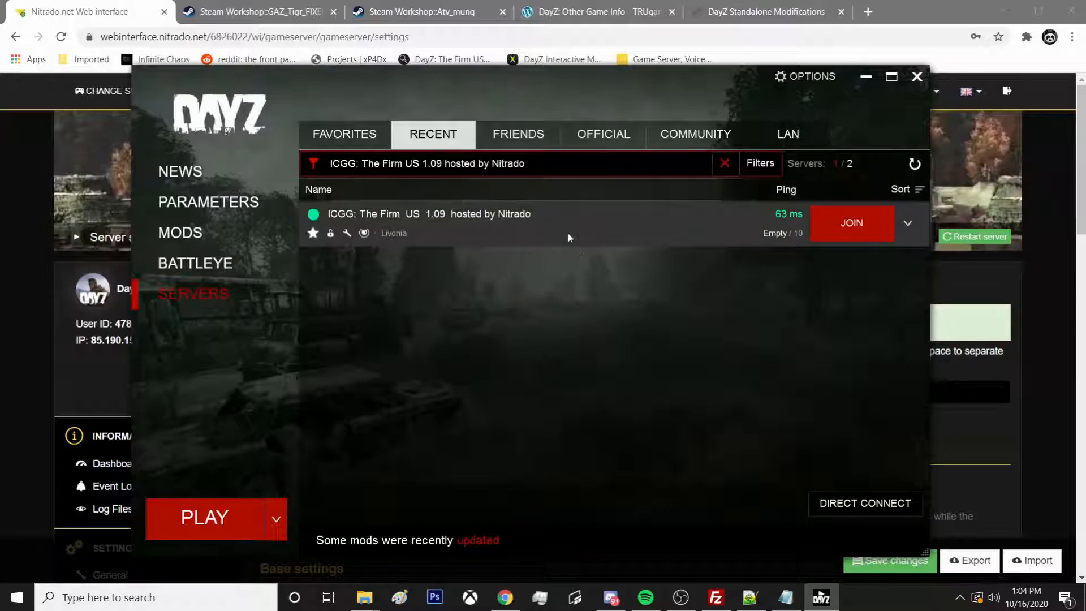
pyautogui.click(568, 233)
# Check the server's detailed mod list for Atv_mung, and close the list
pyautogui.moveTo(462, 270)
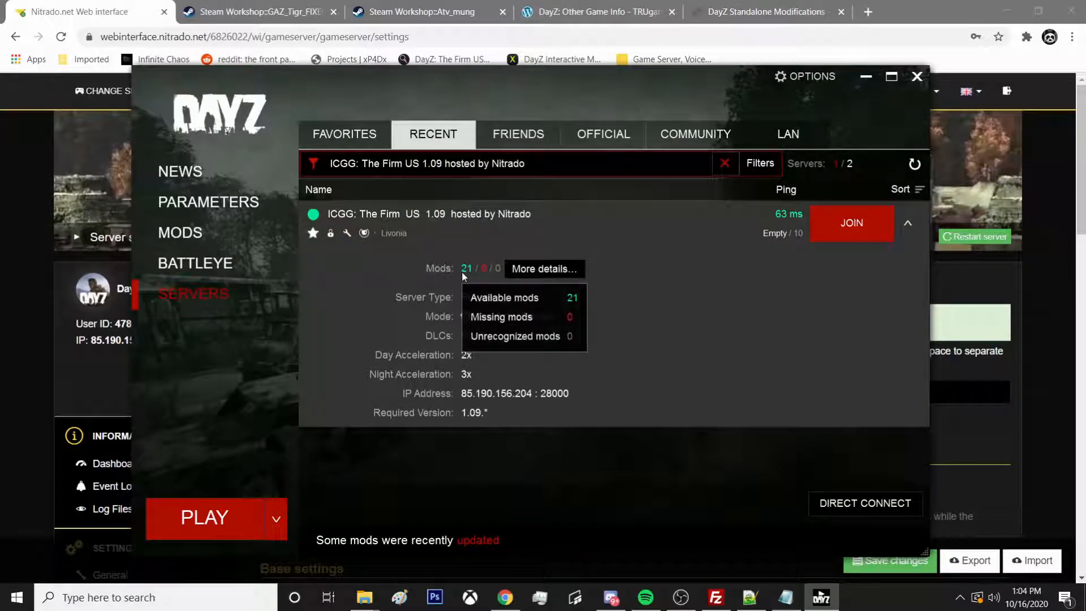
pyautogui.click(545, 270)
pyautogui.scroll(-3, 519, 194)
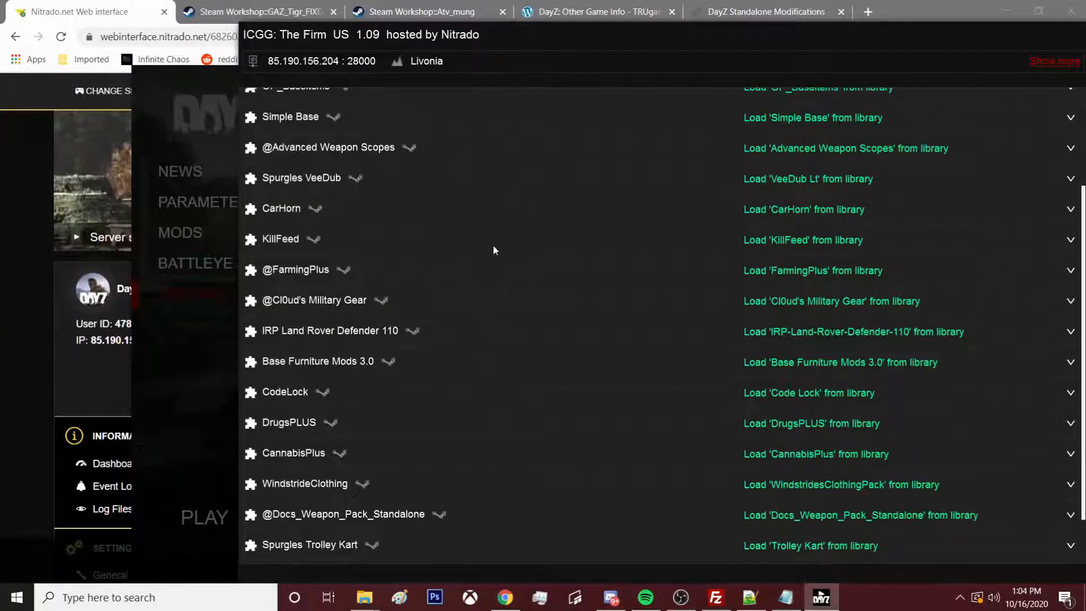
pyautogui.scroll(3, 983, 181)
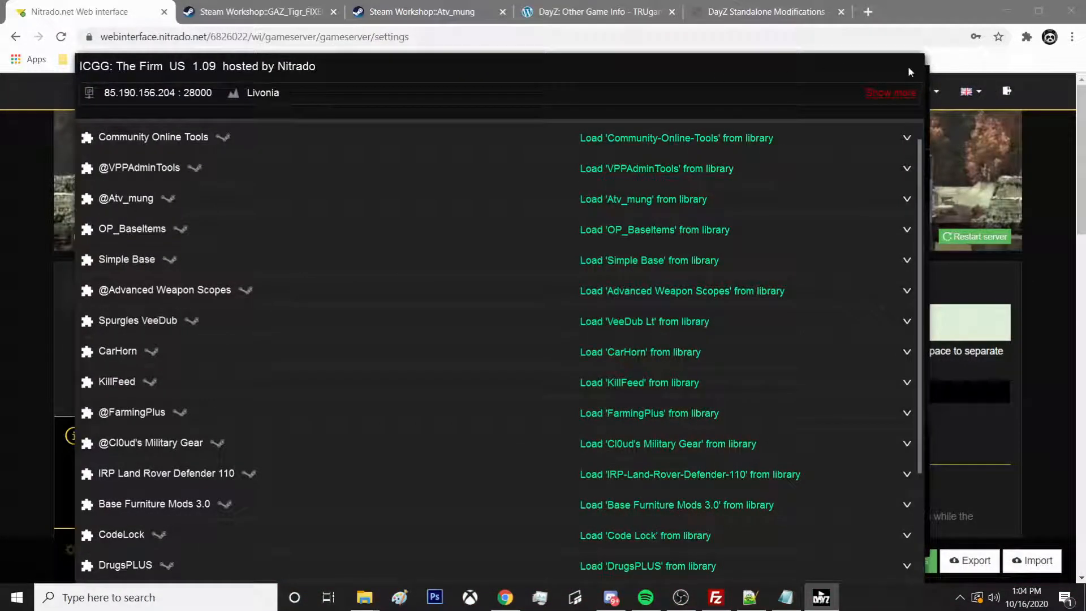
pyautogui.moveTo(908, 66); pyautogui.dragTo(803, 1)
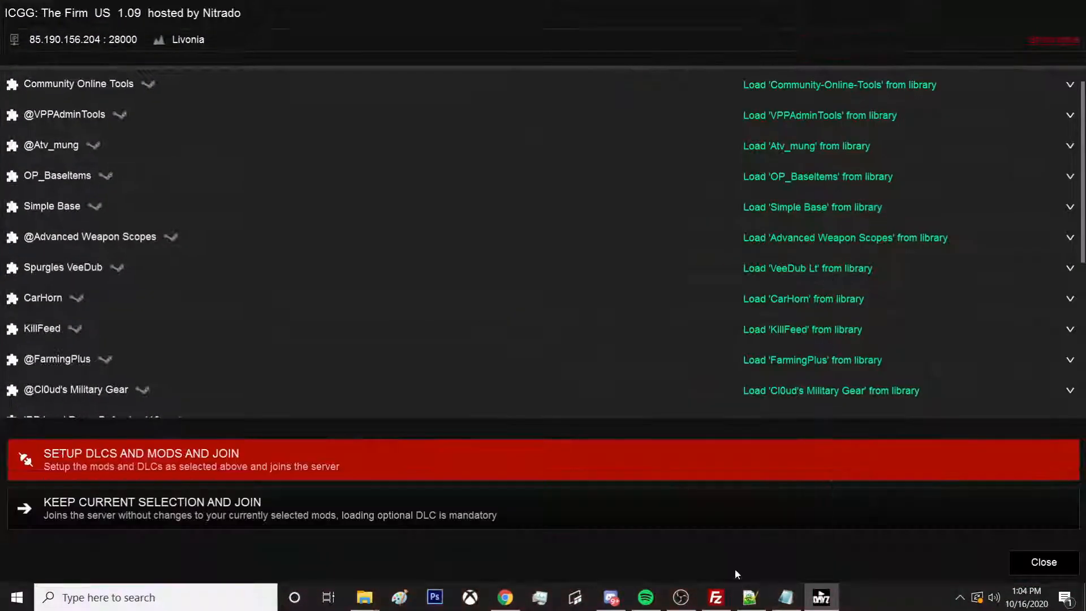
pyautogui.click(1026, 559)
# Launch DayZ with the loaded mods and minimize the launcher
pyautogui.click(204, 518)
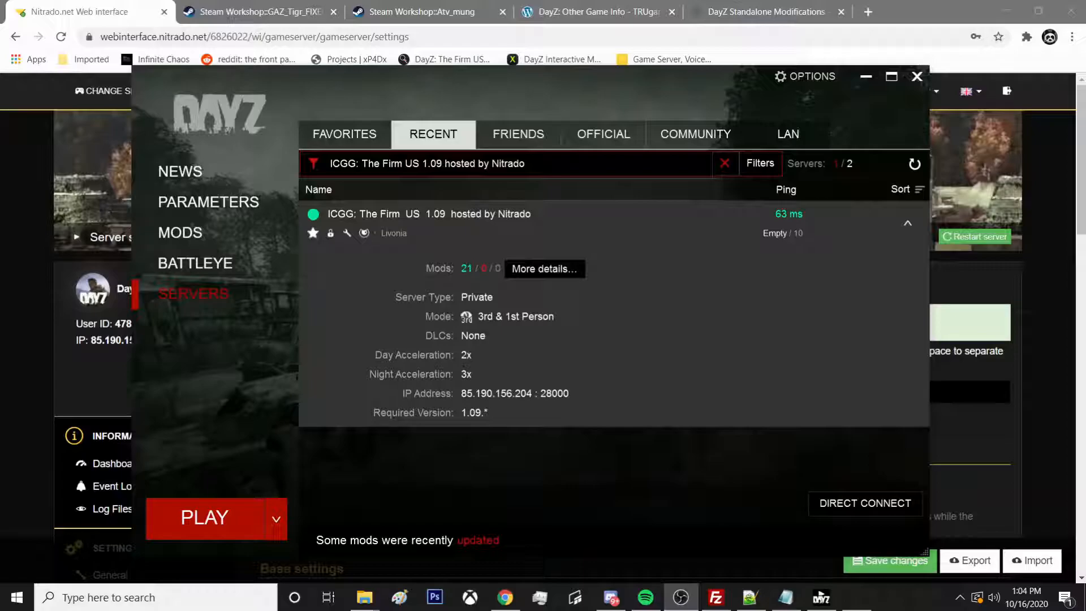
pyautogui.click(865, 78)
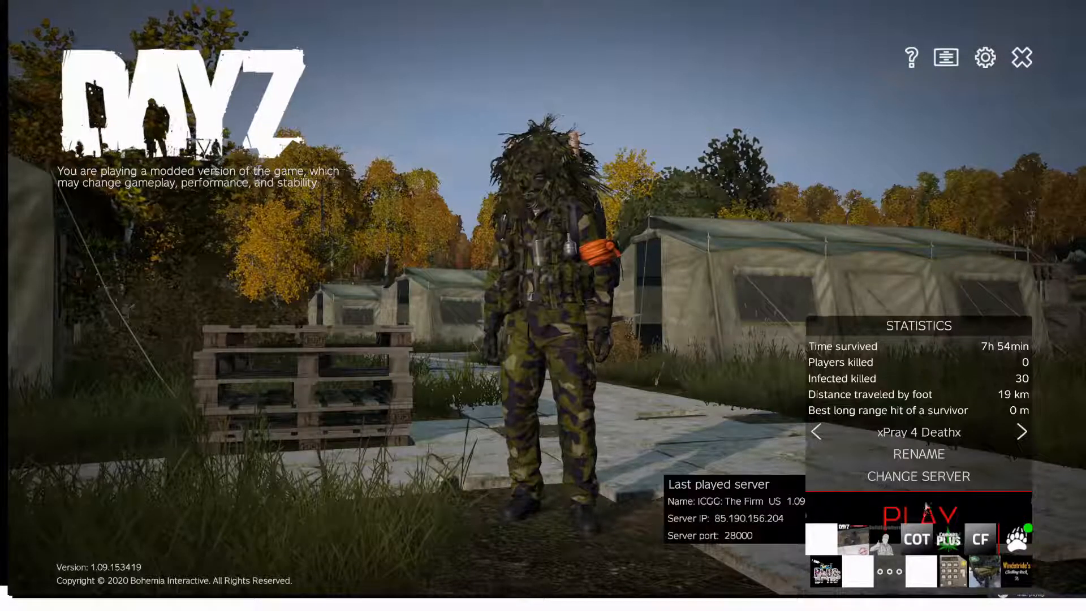
# Apply a 1920×1080×32 resolution in the game's video options, and open the control options
pyautogui.click(985, 57)
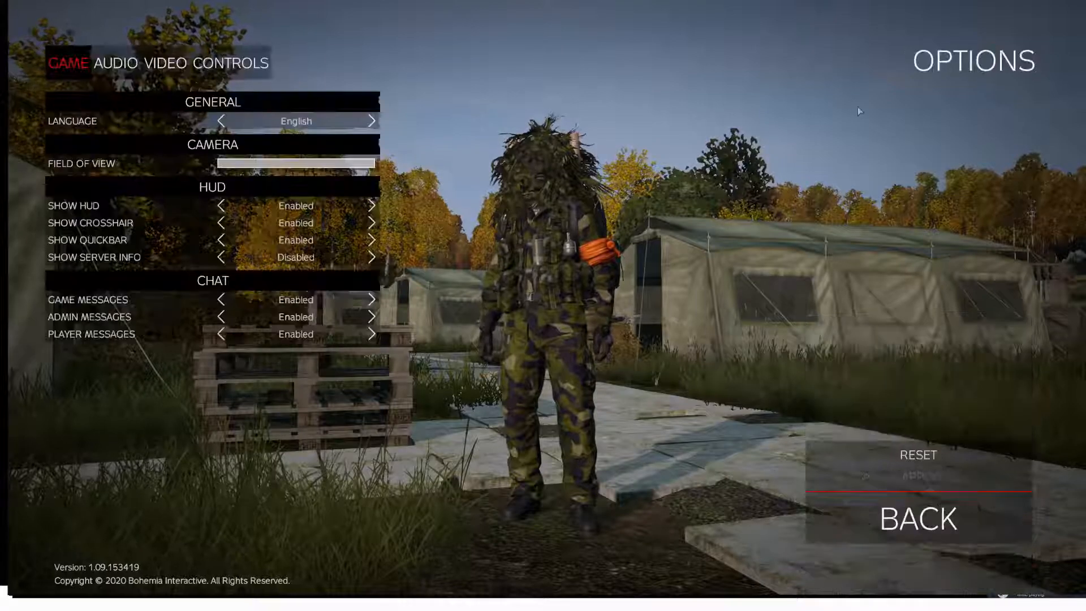
pyautogui.click(170, 64)
pyautogui.click(221, 180)
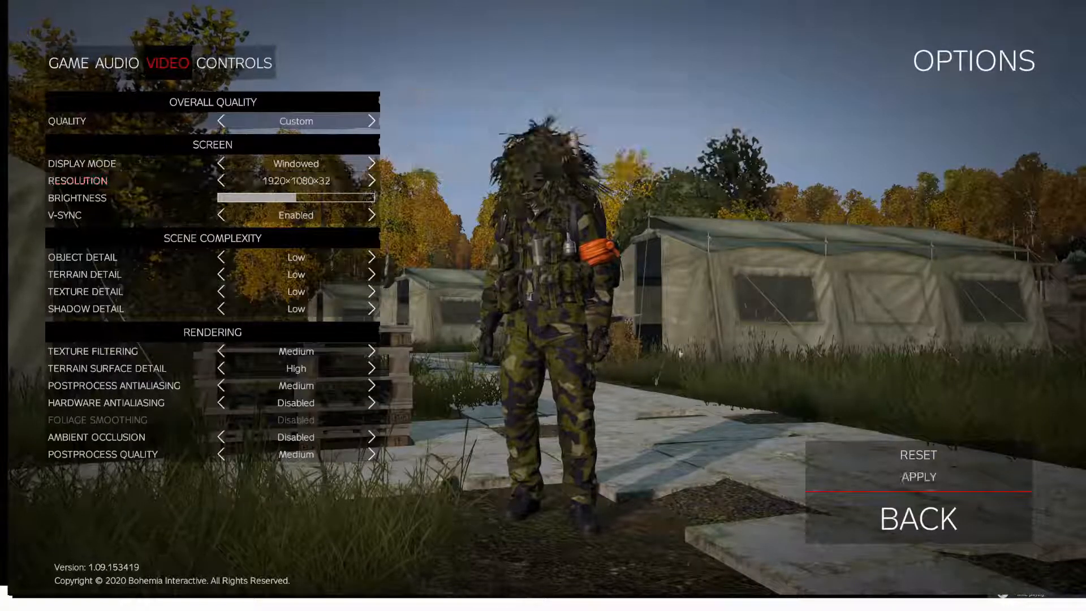
pyautogui.click(921, 478)
pyautogui.click(235, 65)
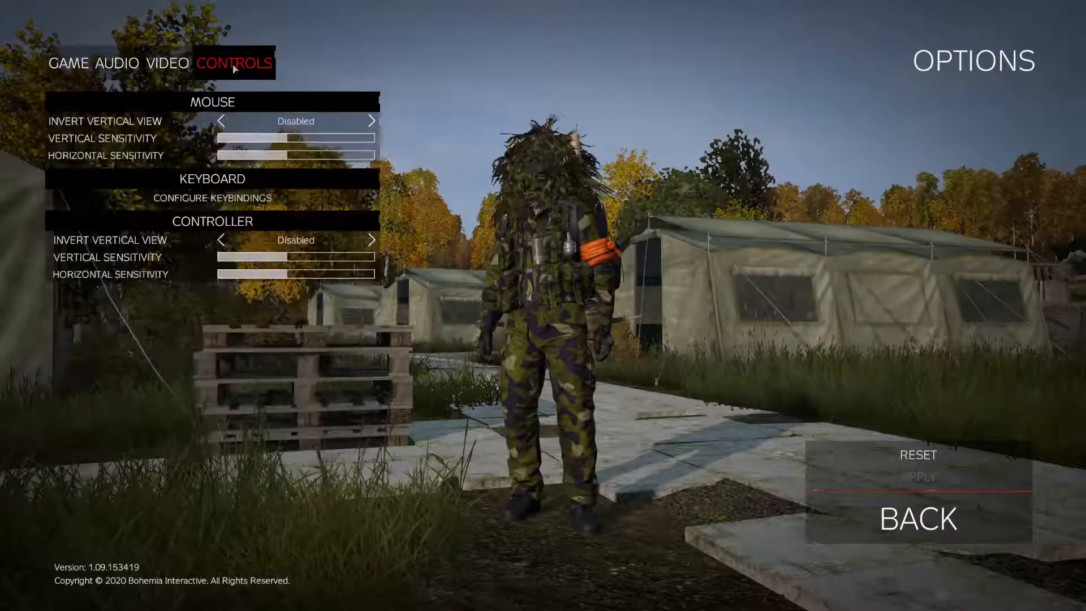
# Review the Community Online Tools keybindings of the user profile, and return to the main menu
pyautogui.click(255, 198)
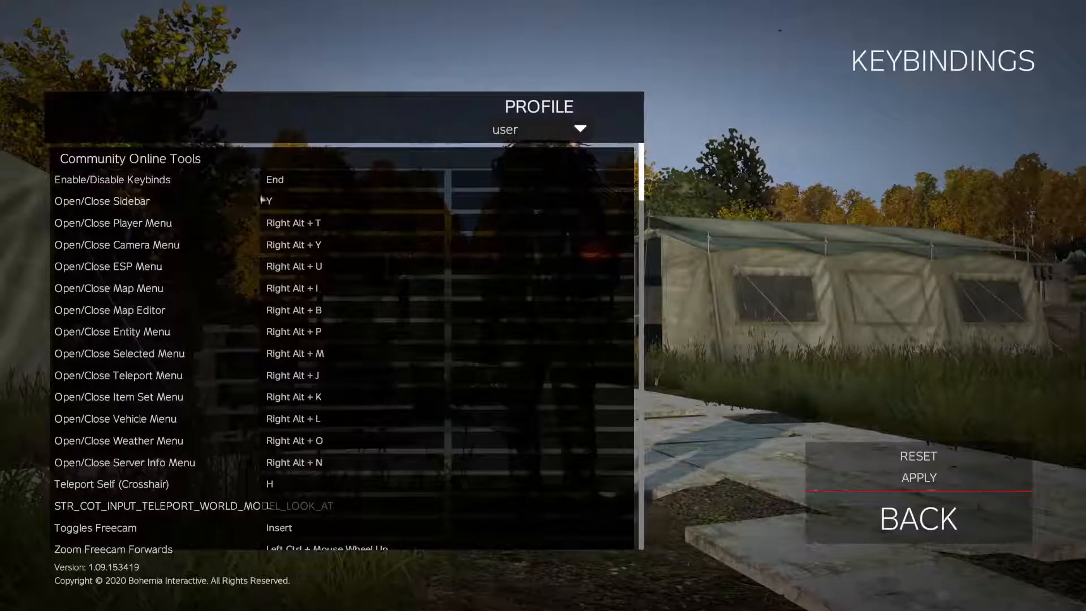
pyautogui.moveTo(642, 172); pyautogui.dragTo(638, 212)
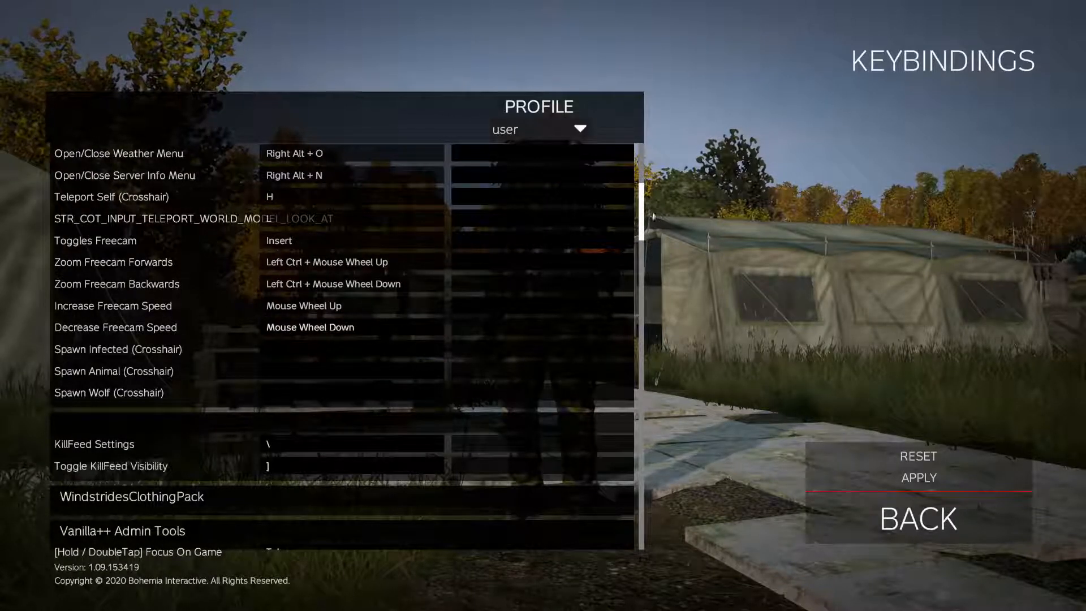
pyautogui.moveTo(643, 209); pyautogui.dragTo(643, 169)
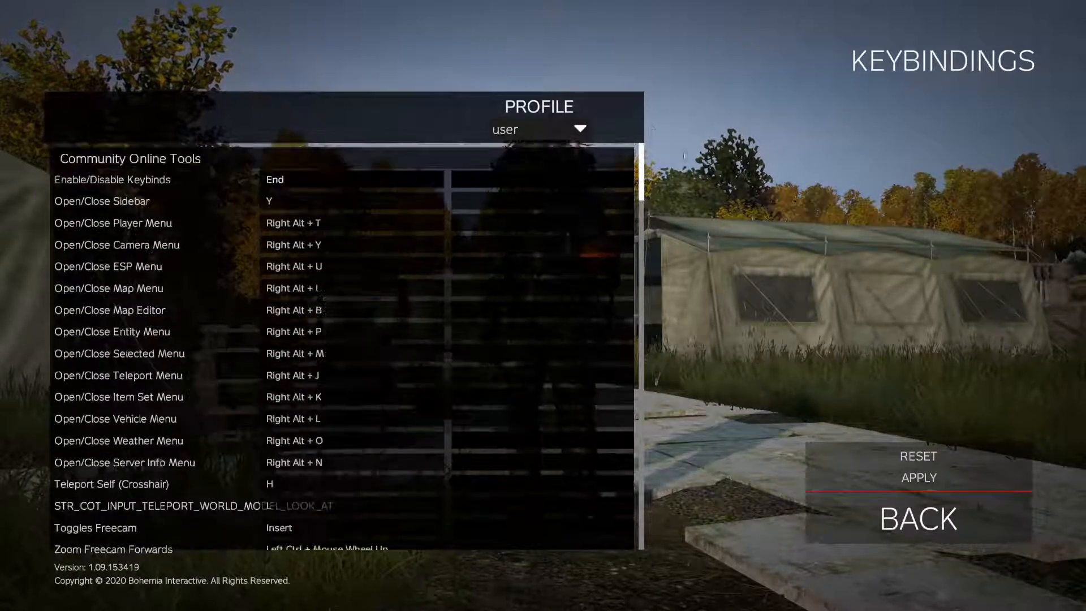
pyautogui.click(911, 498)
pyautogui.click(919, 512)
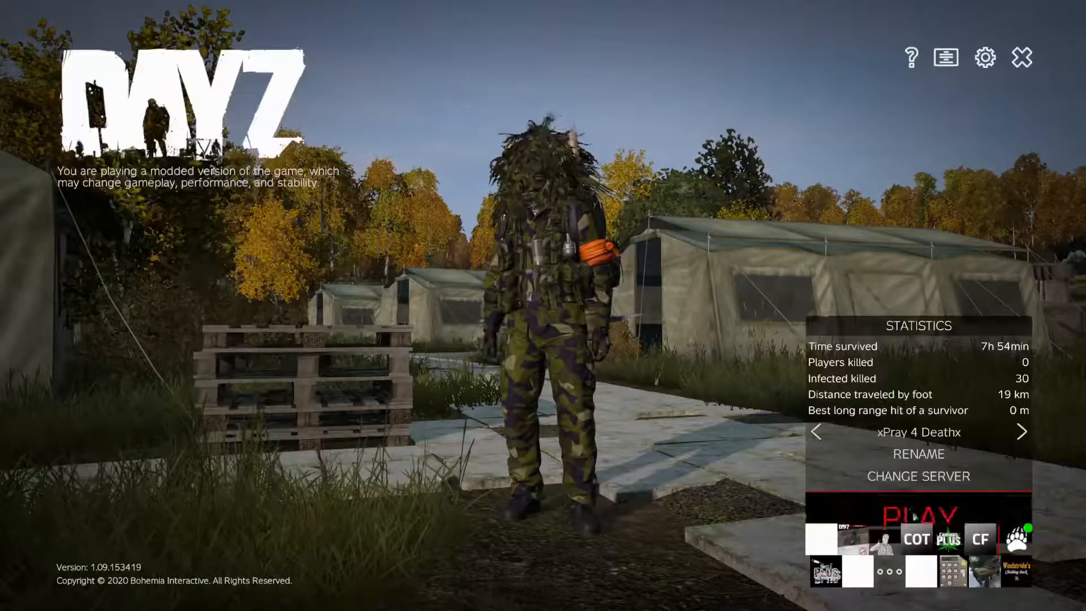
# Join the server and use Community Online Tools' Object Spawner to search for atv and spawn an Atv_black at the cursor
pyautogui.click(919, 512)
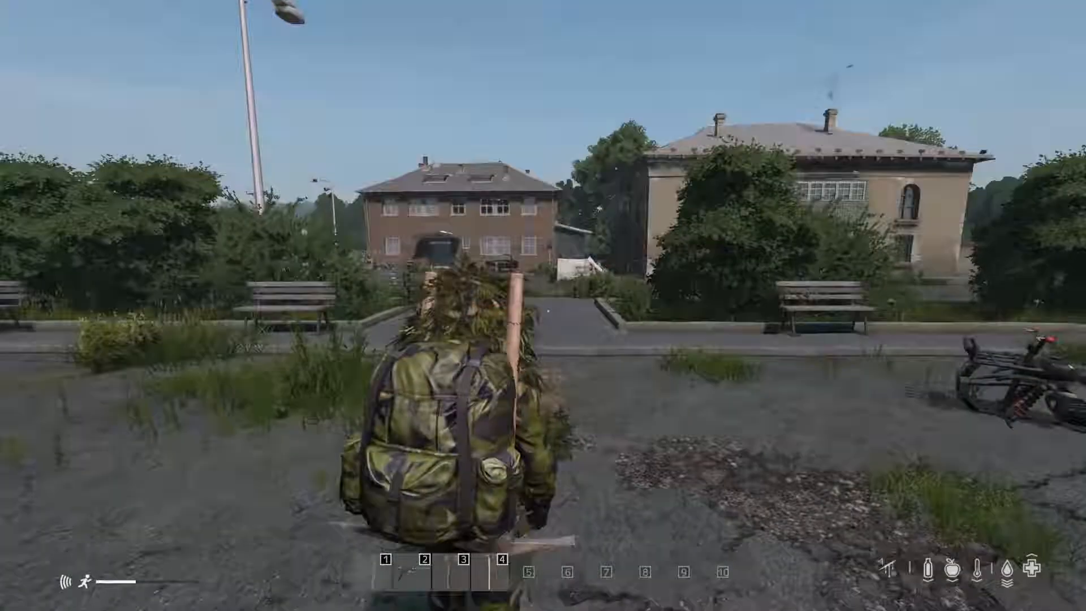
pyautogui.press('w')
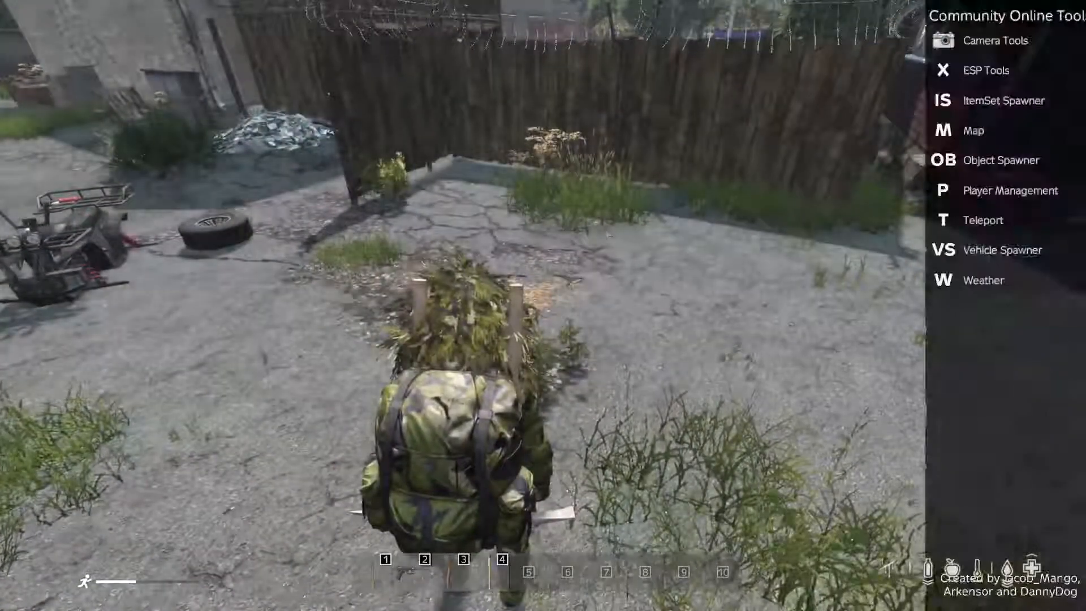
pyautogui.click(1002, 160)
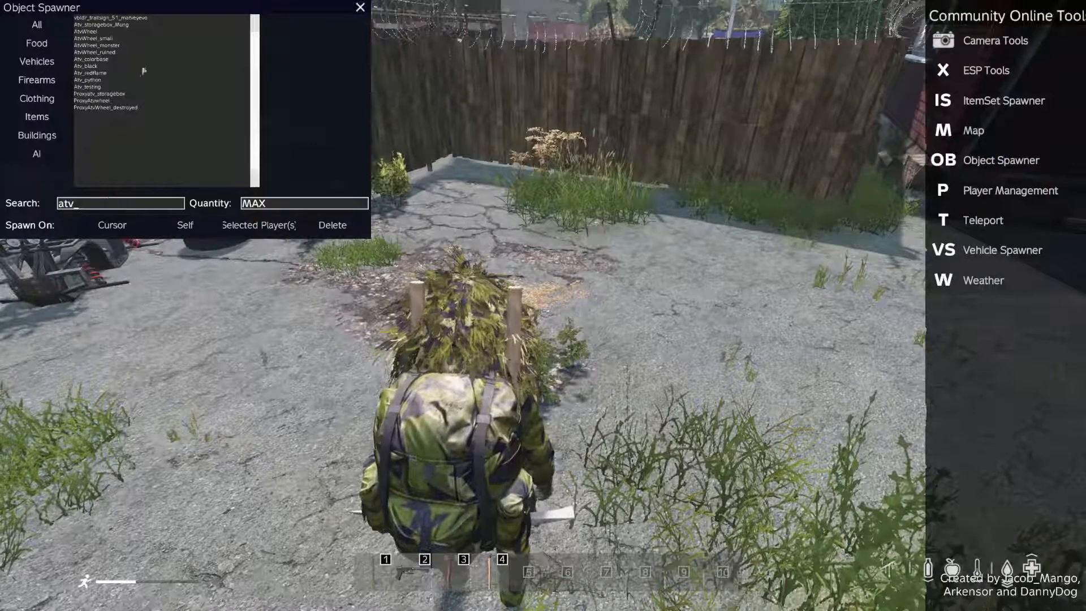
pyautogui.click(104, 66)
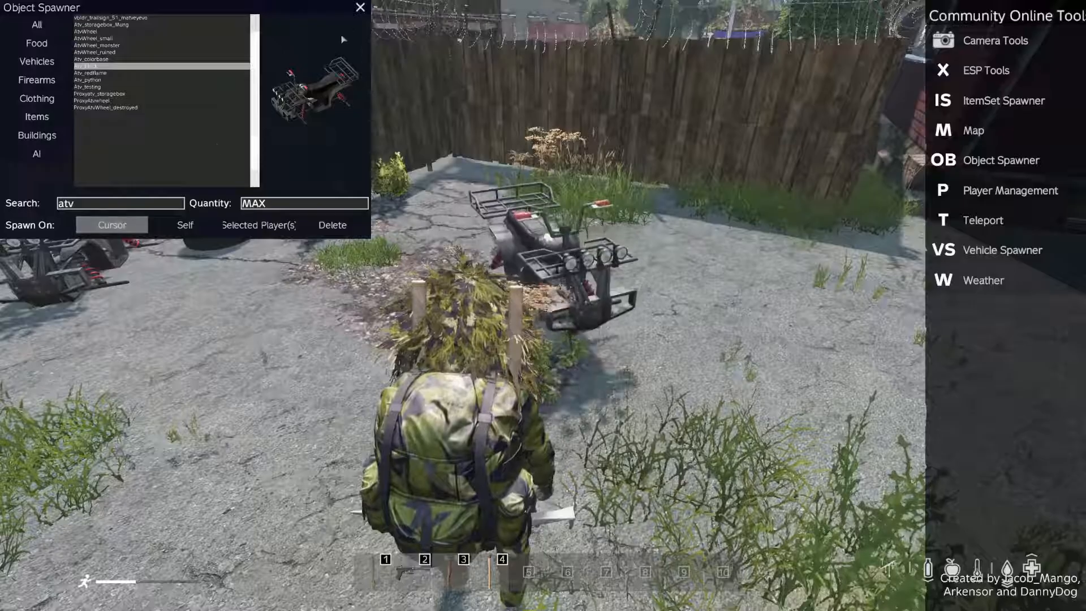
pyautogui.click(360, 8)
pyautogui.press('End')
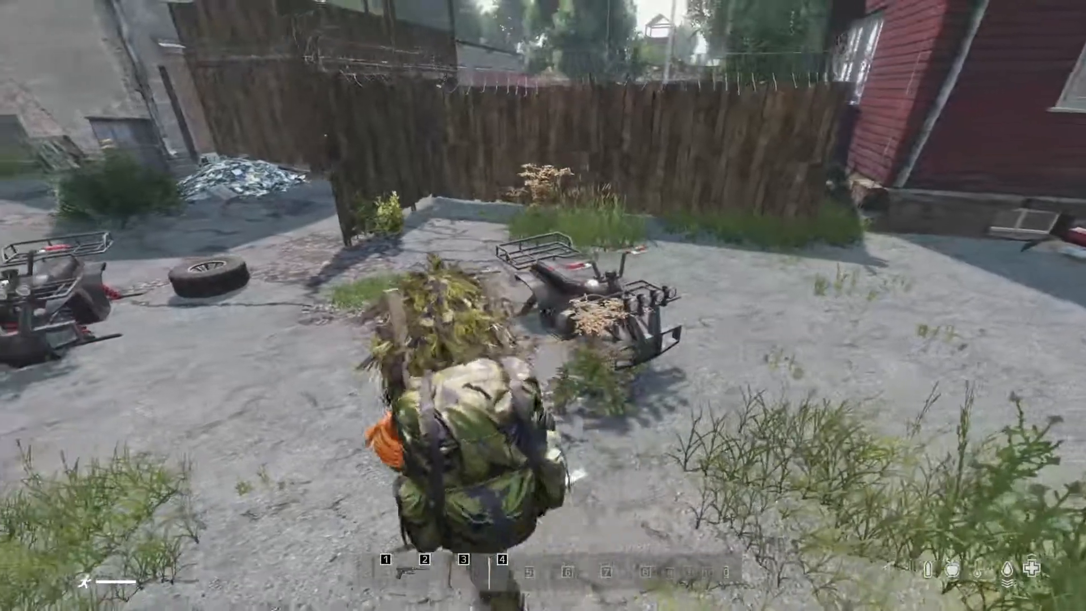
# Walk the character away from the spawned ATV towards the park benches, and pause the game
pyautogui.press('w')
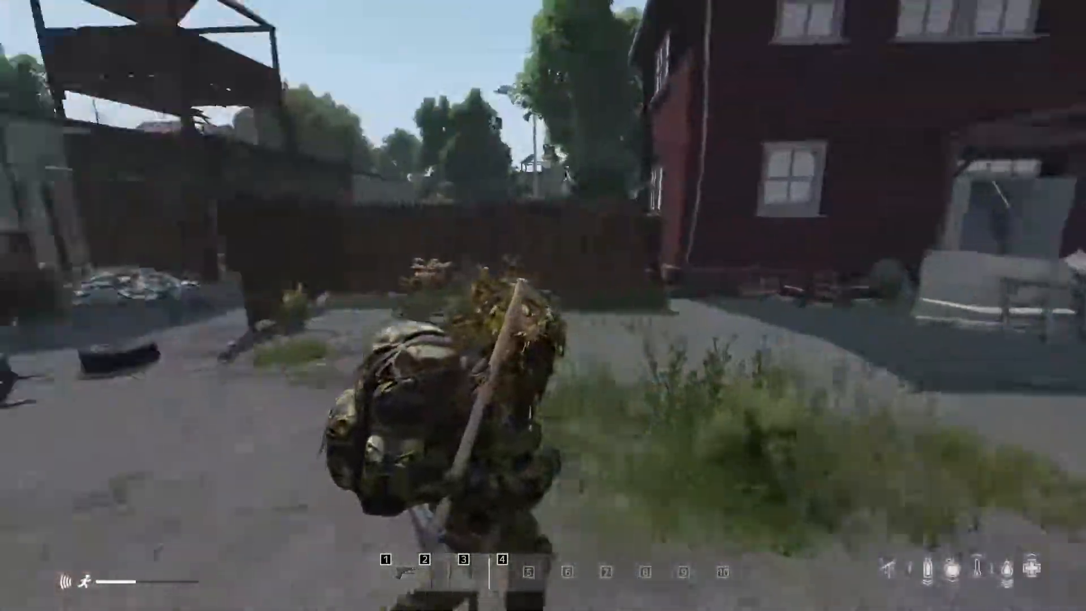
pyautogui.press('w')
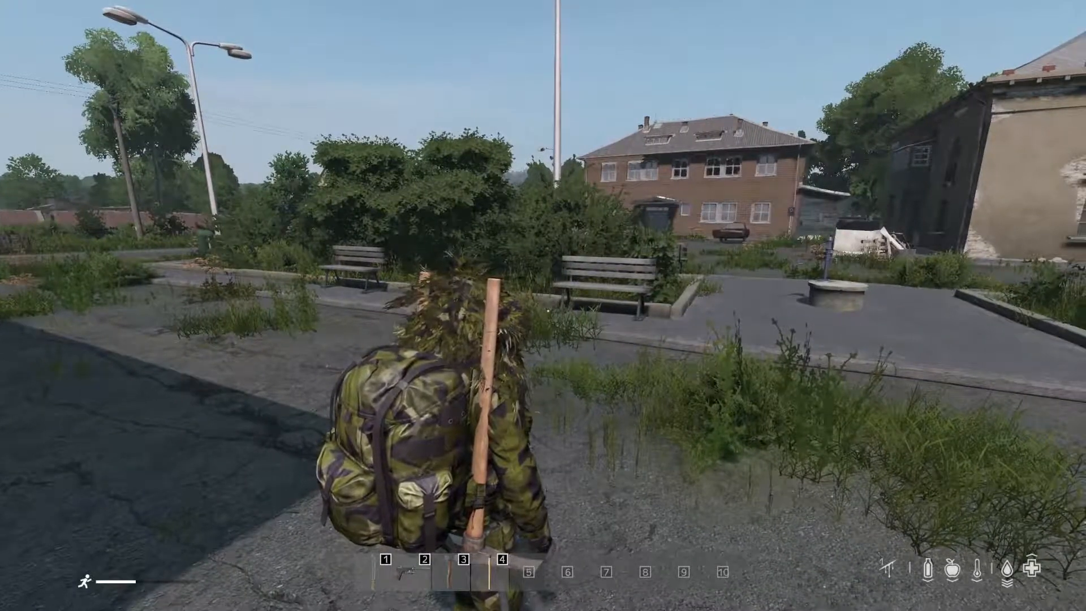
pyautogui.press('Escape')
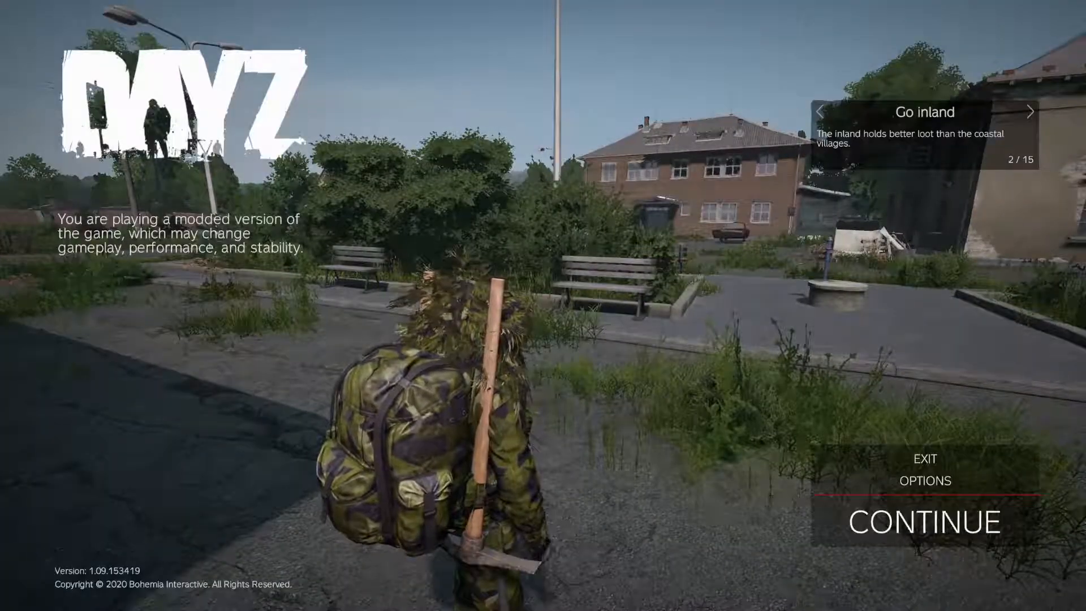